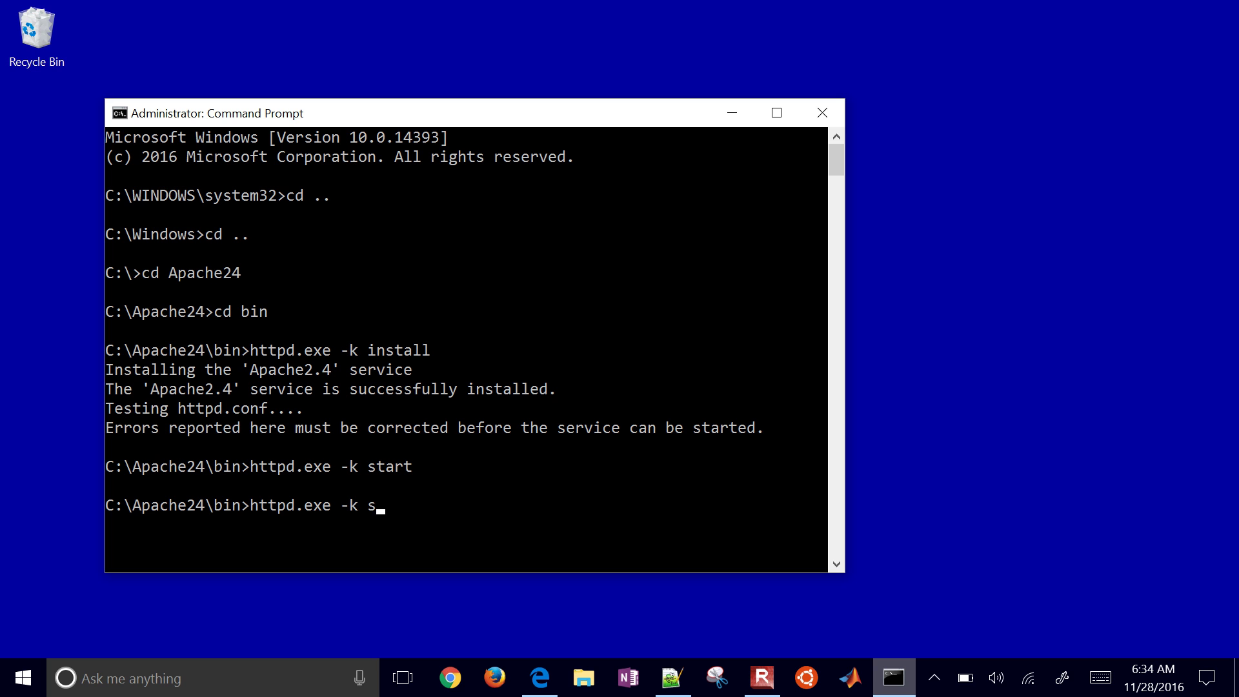
Stop the Apache service by running httpd.exe -k stop from C:\Apache24\bin
{"action": "type", "text": "top"}
{"action": "key", "text": "Return"}
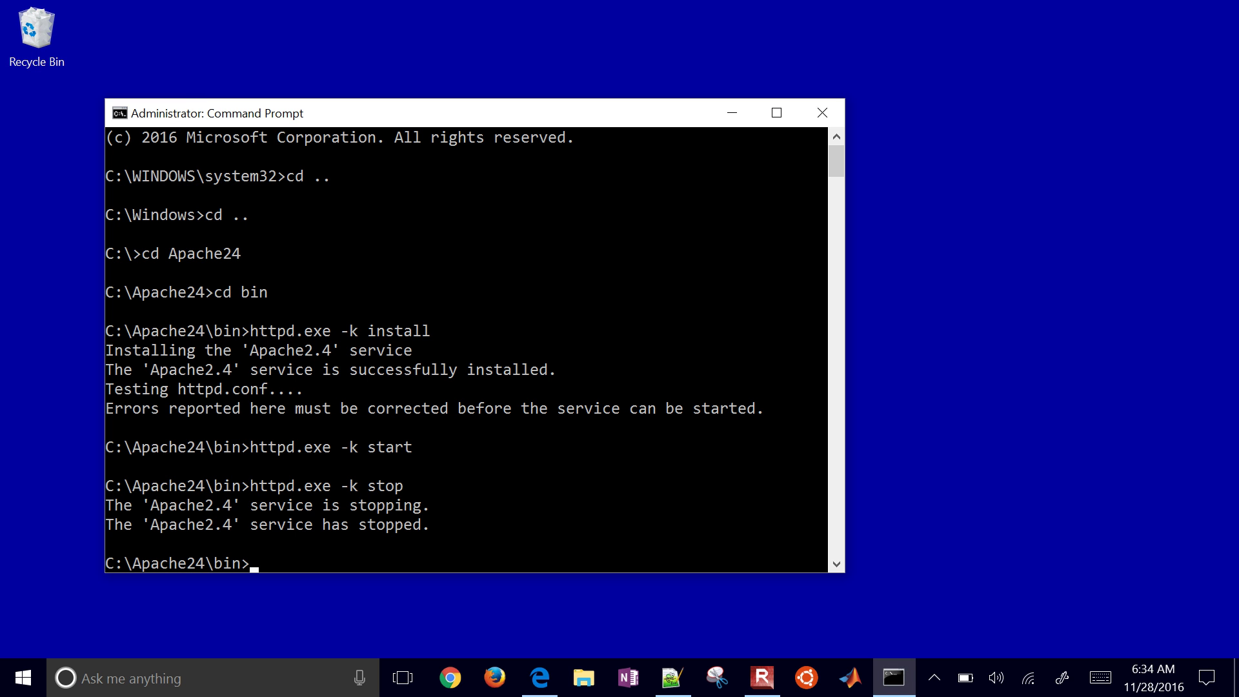
{"action": "left_click", "coordinate": [202, 671]}
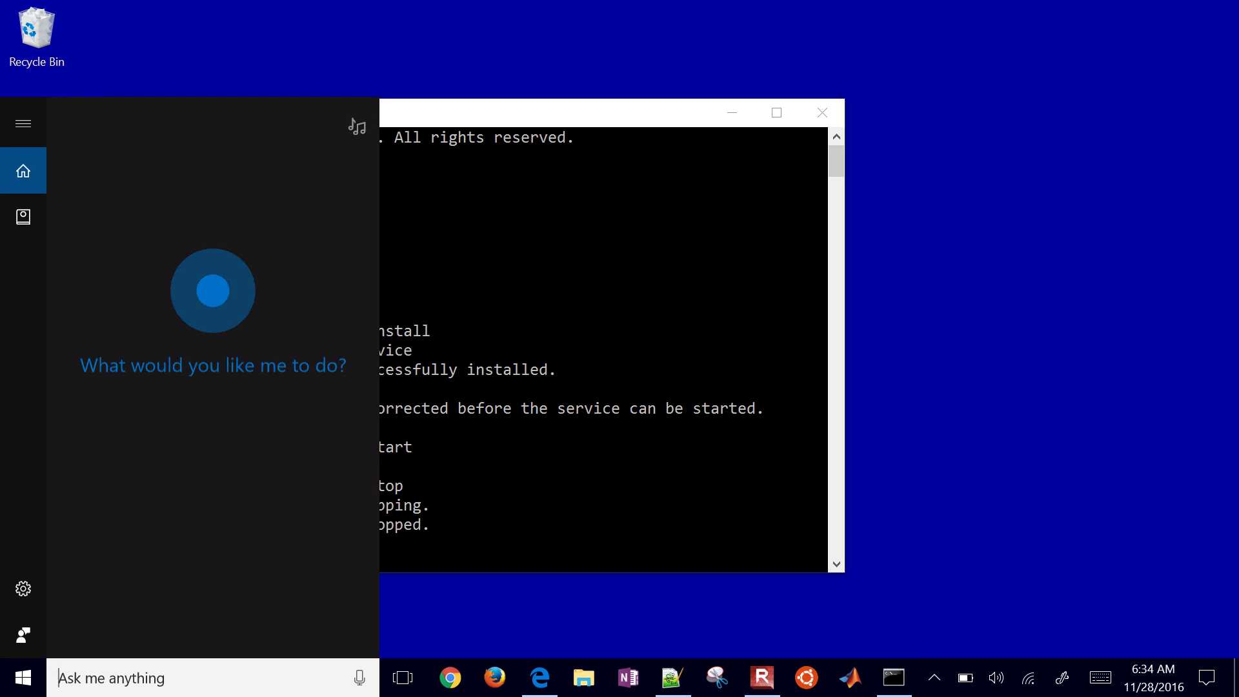
{"action": "type", "text": "cmd"}
{"action": "key", "text": "Return"}
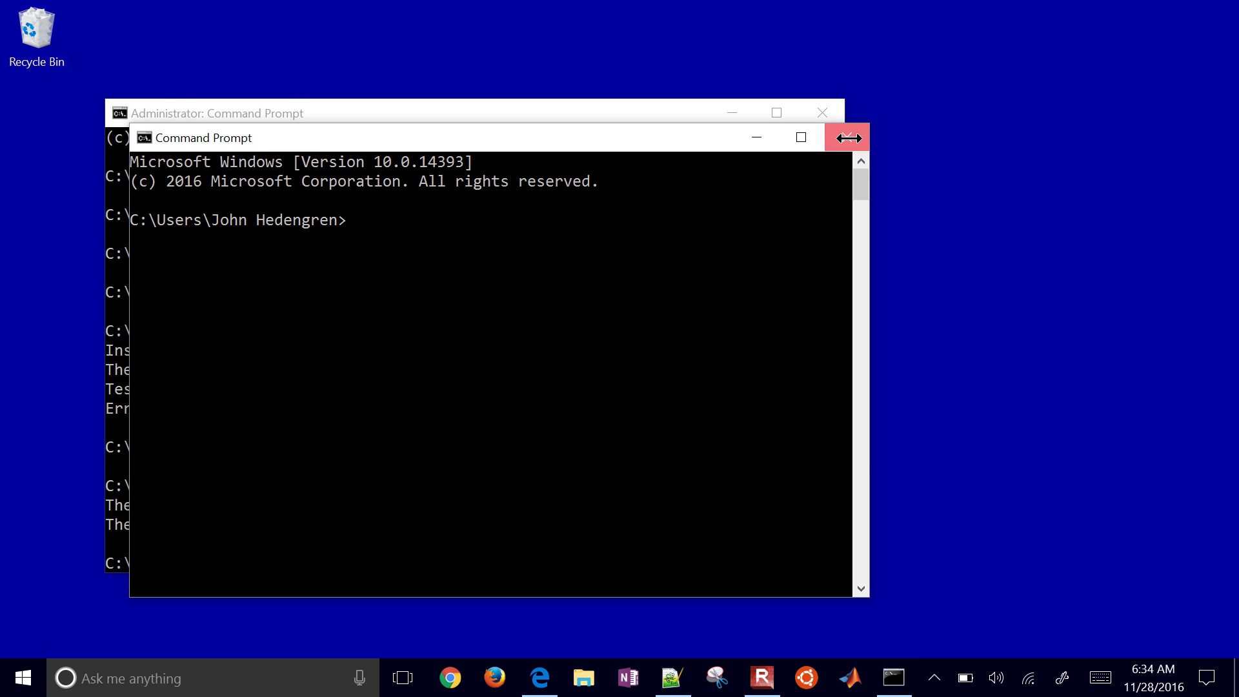
{"action": "key", "text": "alt+F4"}
Open a second Command Prompt as administrator, place it beside the existing one, and close it again
{"action": "left_click", "coordinate": [255, 673]}
{"action": "type", "text": "cdm"}
{"action": "key", "text": "BackSpace"}
{"action": "key", "text": "BackSpace"}
{"action": "type", "text": "md"}
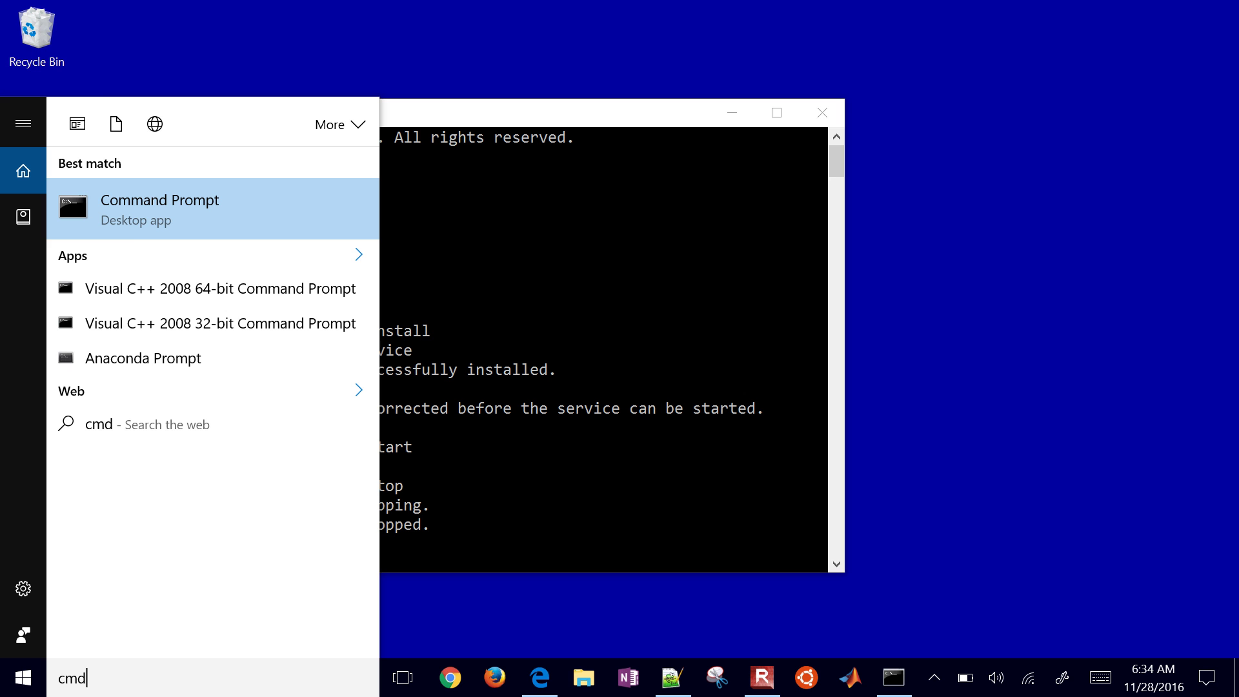
{"action": "right_click", "coordinate": [153, 217]}
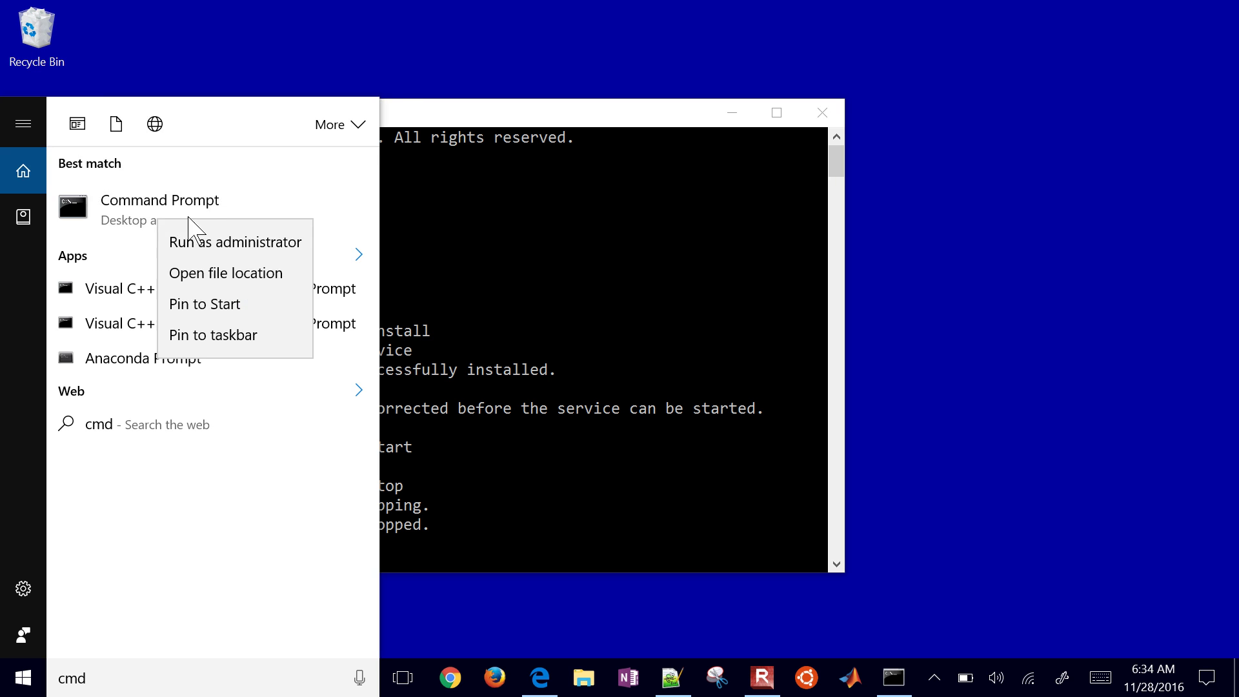
{"action": "left_click", "coordinate": [189, 236]}
{"action": "left_click_drag", "start_coordinate": [527, 162], "coordinate": [762, 143]}
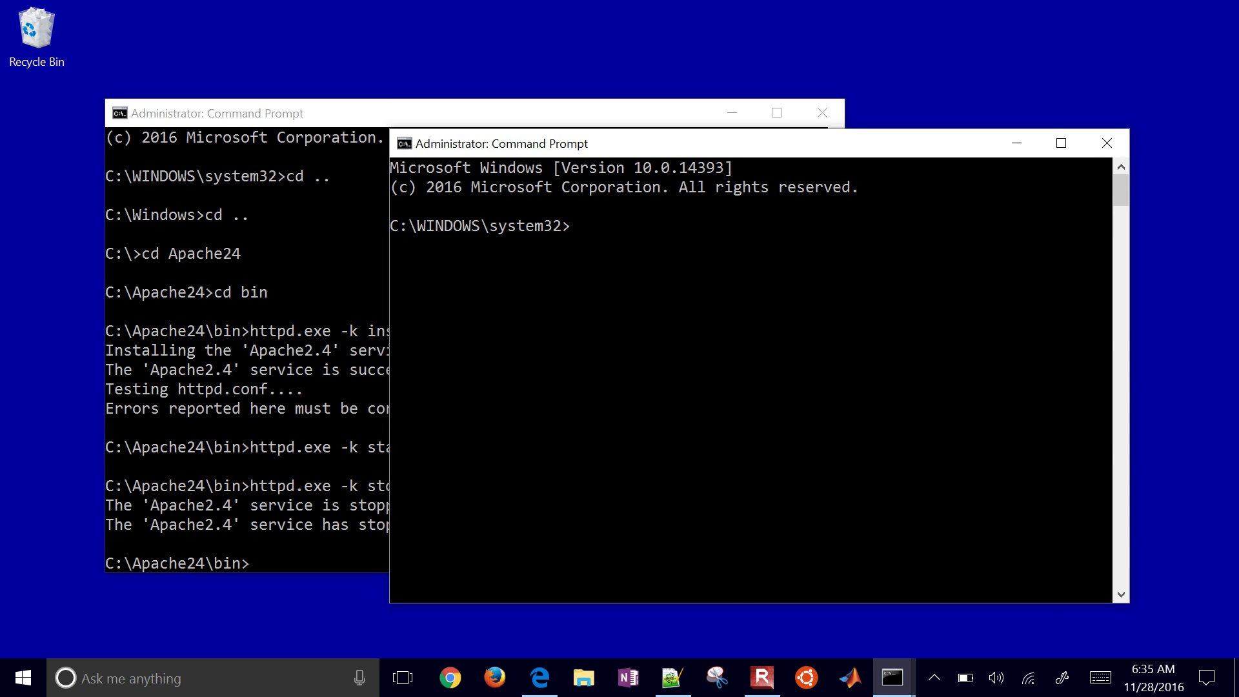
{"action": "left_click", "coordinate": [1107, 143]}
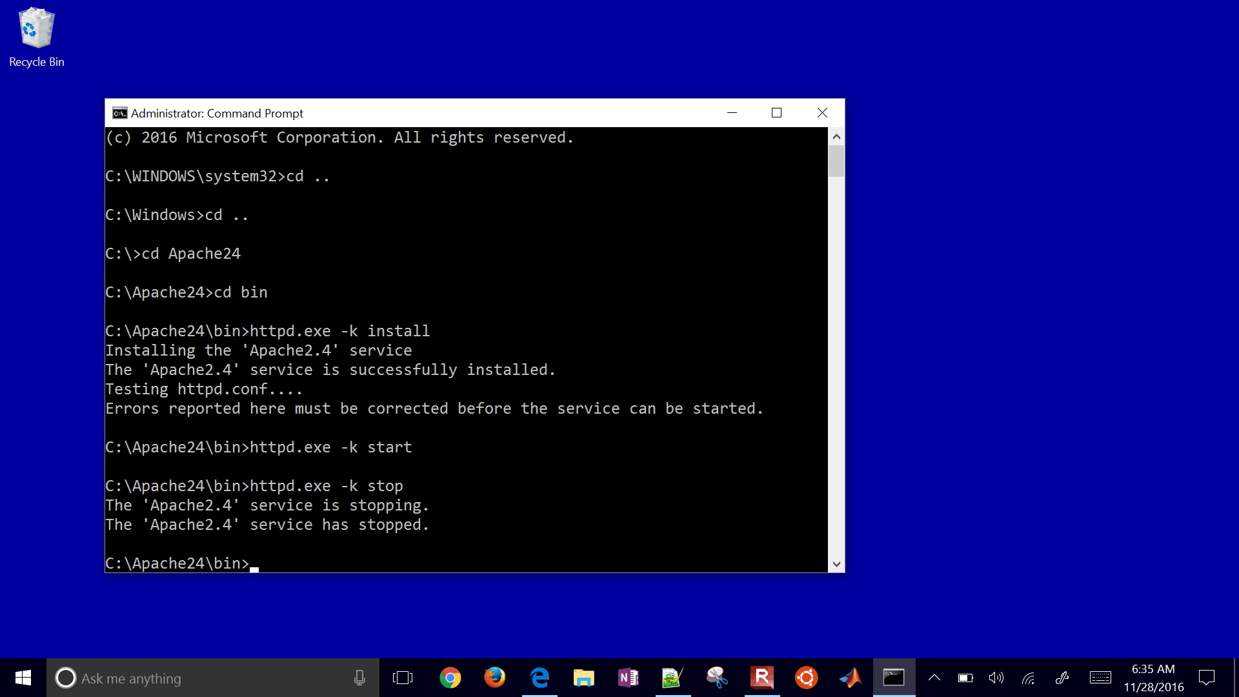
Switch to Edge, search for "php download" in a new tab, and open the php.net downloads page
{"action": "key", "text": "alt+Tab"}
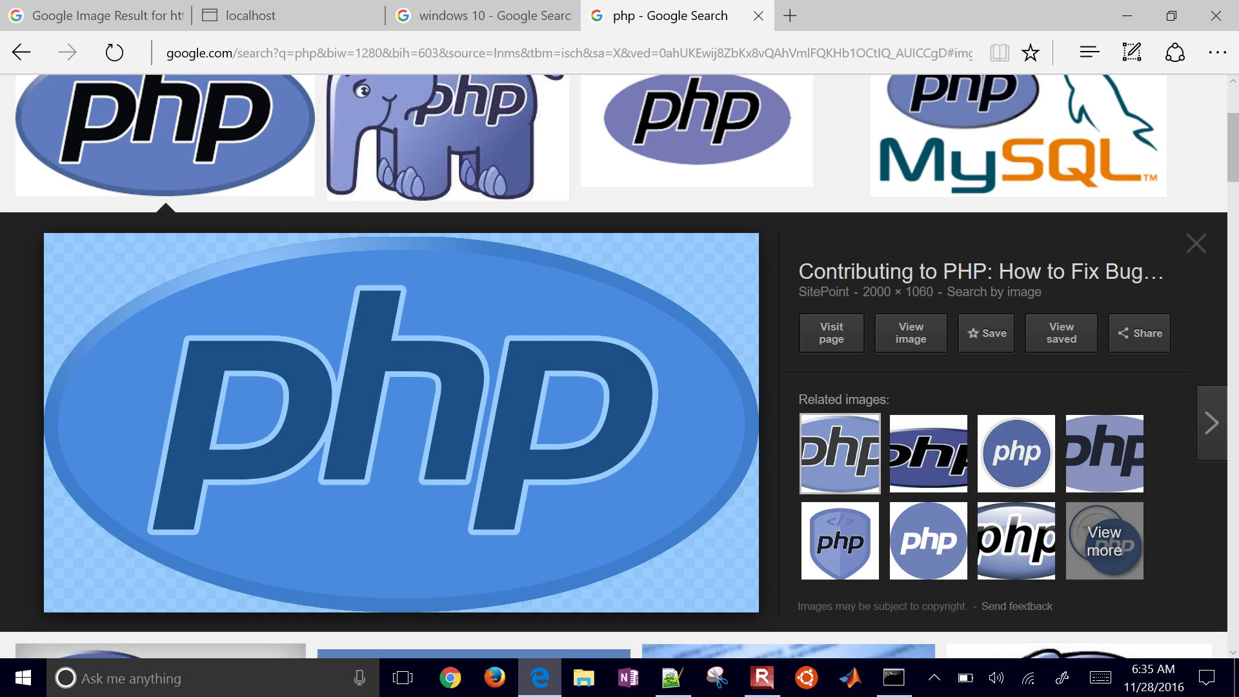
{"action": "key", "text": "ctrl+t"}
{"action": "type", "text": "php"}
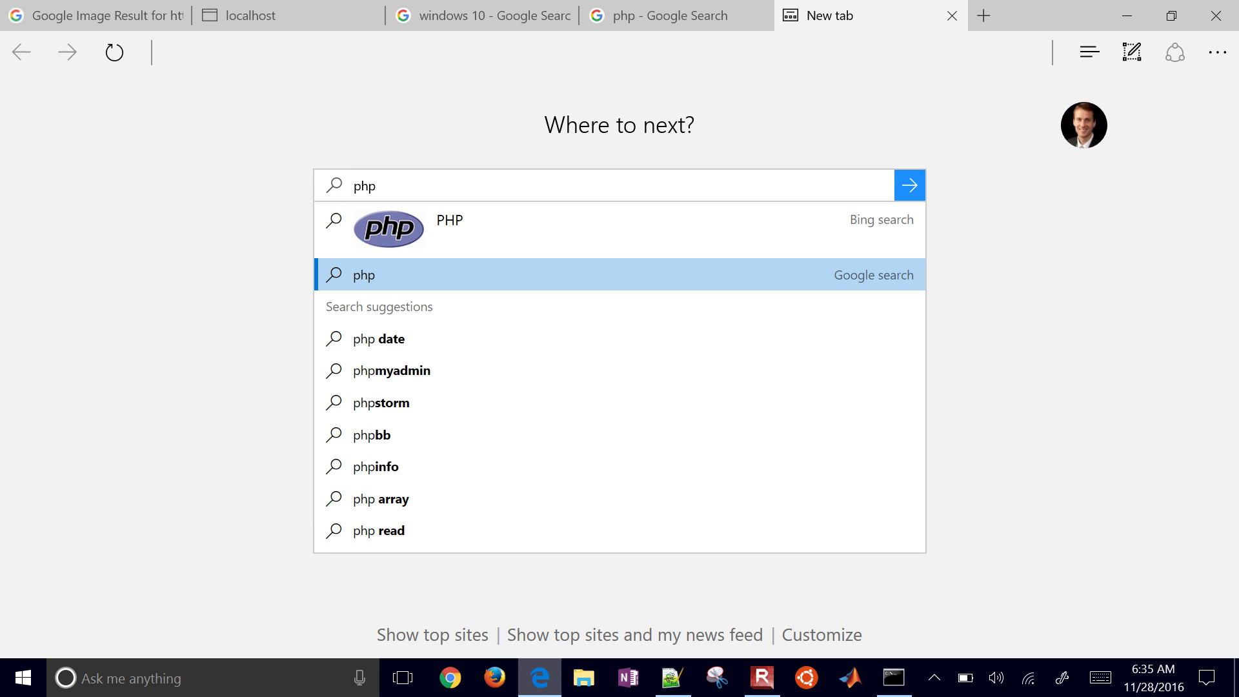
{"action": "type", "text": " download"}
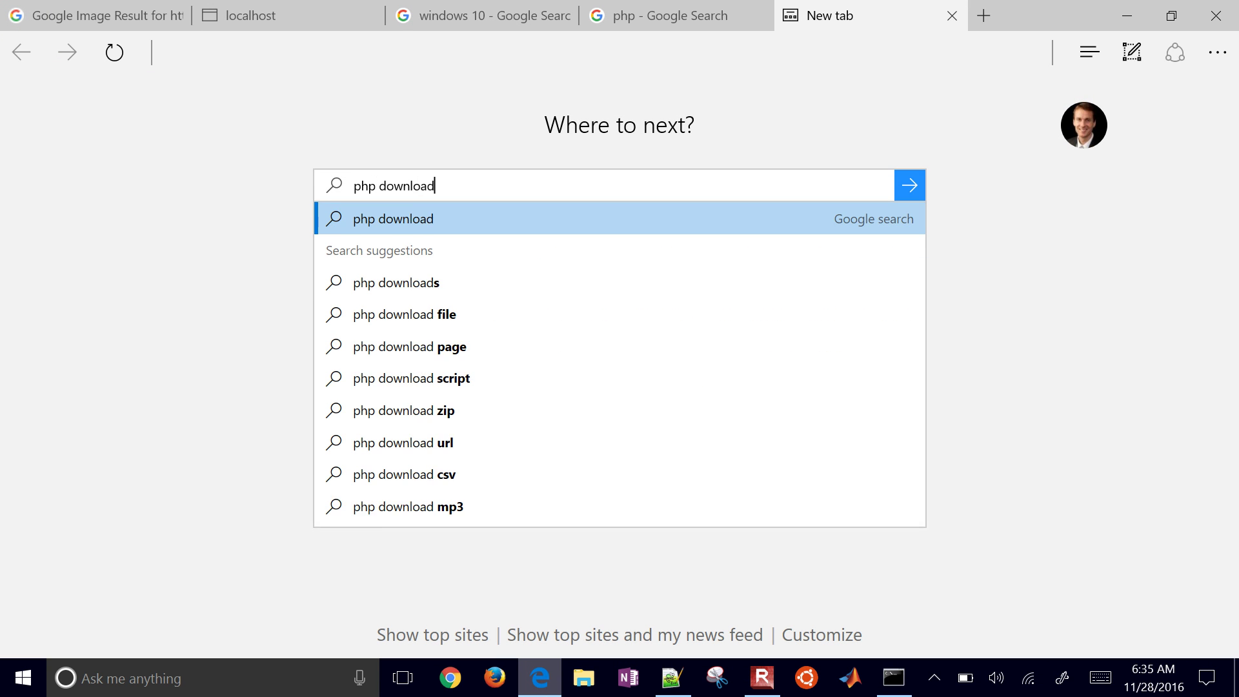
{"action": "key", "text": "Return"}
{"action": "left_click", "coordinate": [197, 252]}
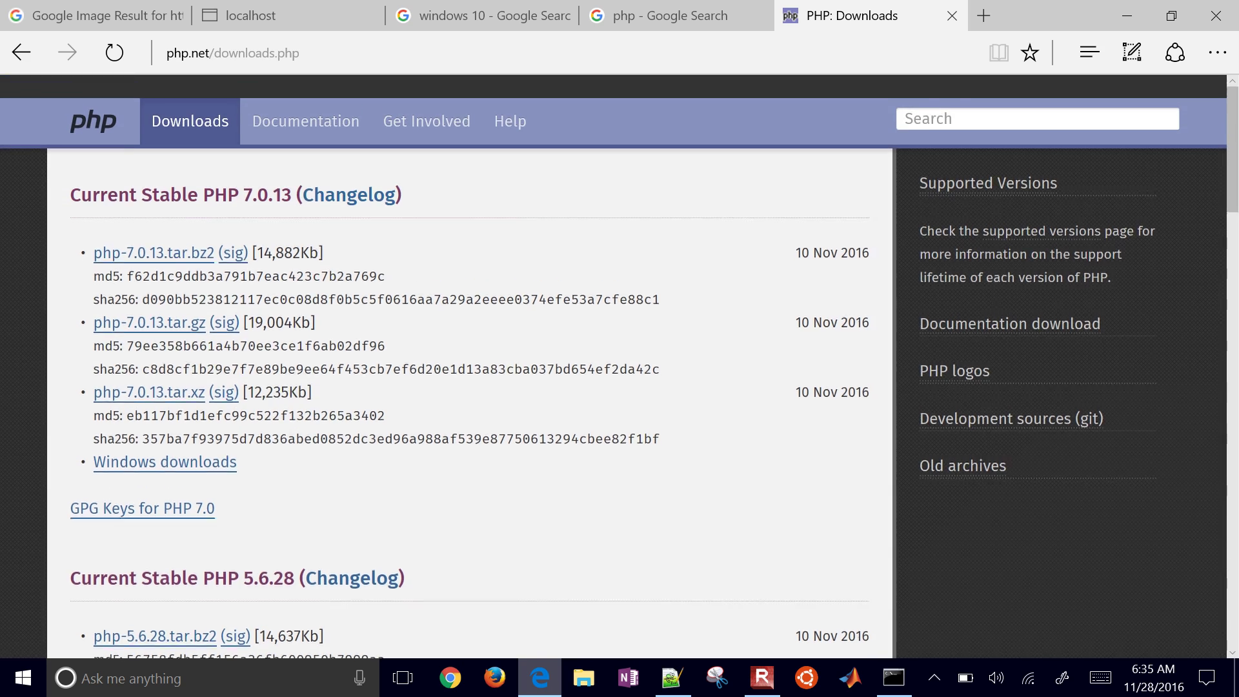
Look through the current stable PHP releases and open the Windows downloads for PHP 7.0.13
{"action": "scroll", "coordinate": [619, 366], "scroll_direction": "down", "scroll_amount": 4}
{"action": "scroll", "coordinate": [620, 366], "scroll_direction": "up", "scroll_amount": 4}
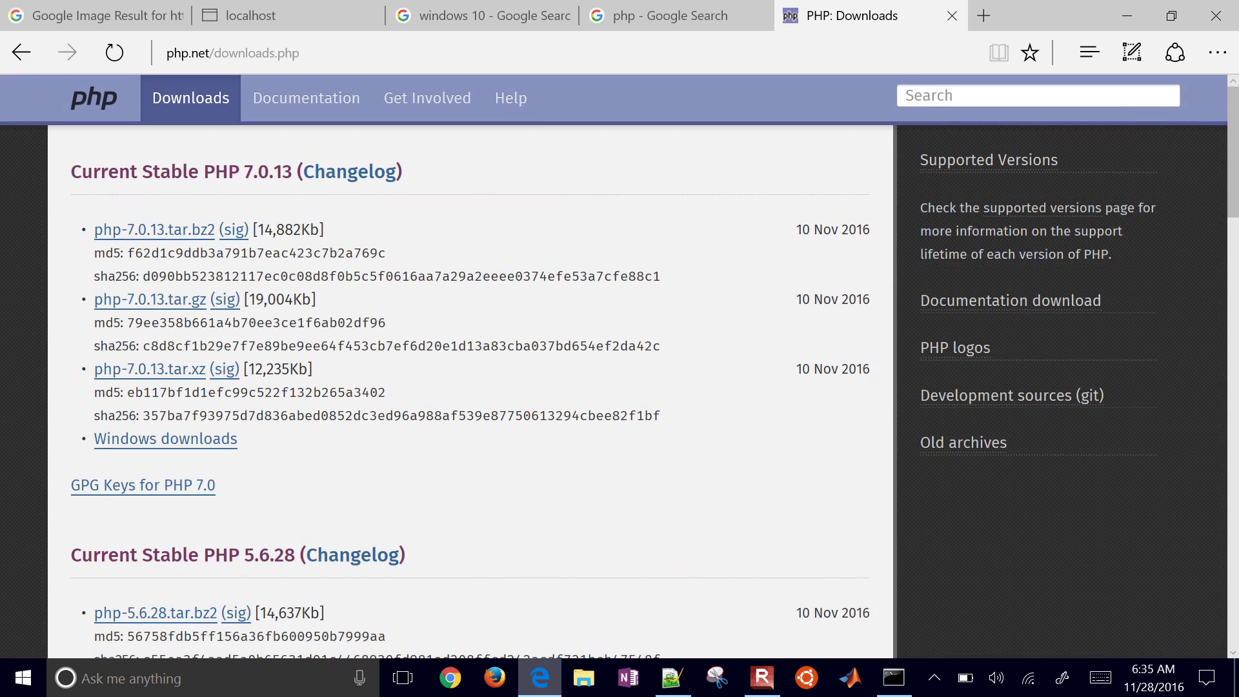
{"action": "scroll", "coordinate": [619, 366], "scroll_direction": "down", "scroll_amount": 5}
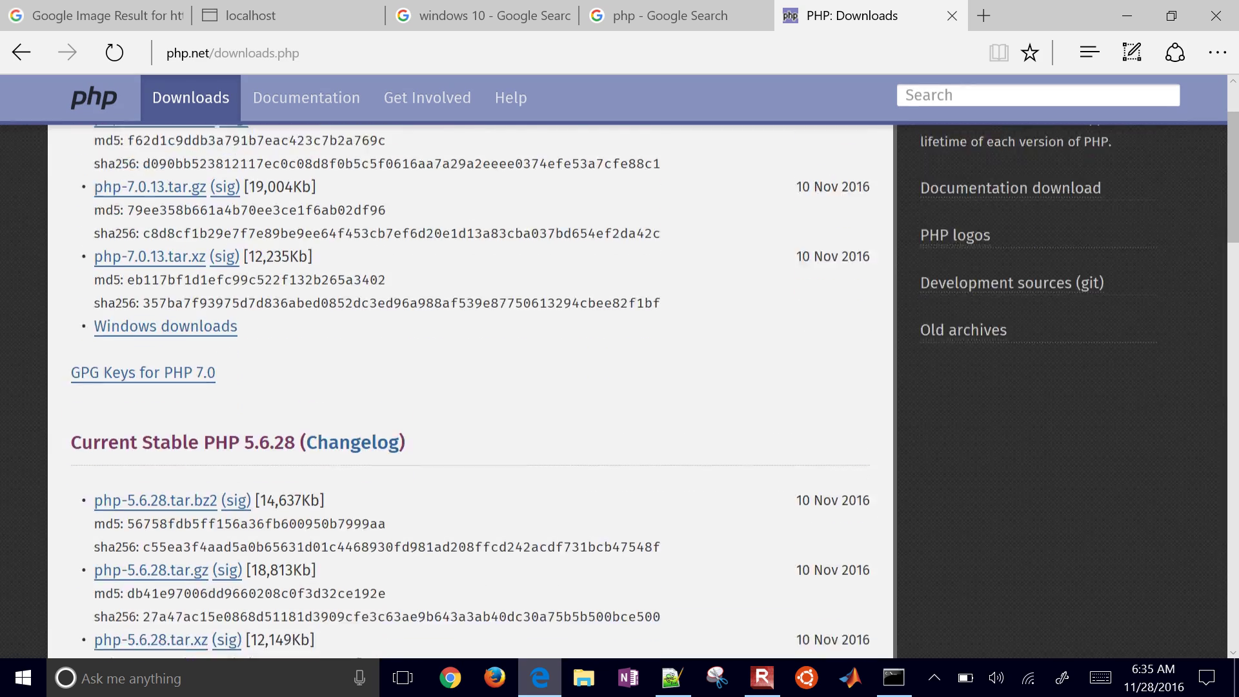
{"action": "scroll", "coordinate": [619, 366], "scroll_direction": "down", "scroll_amount": 5}
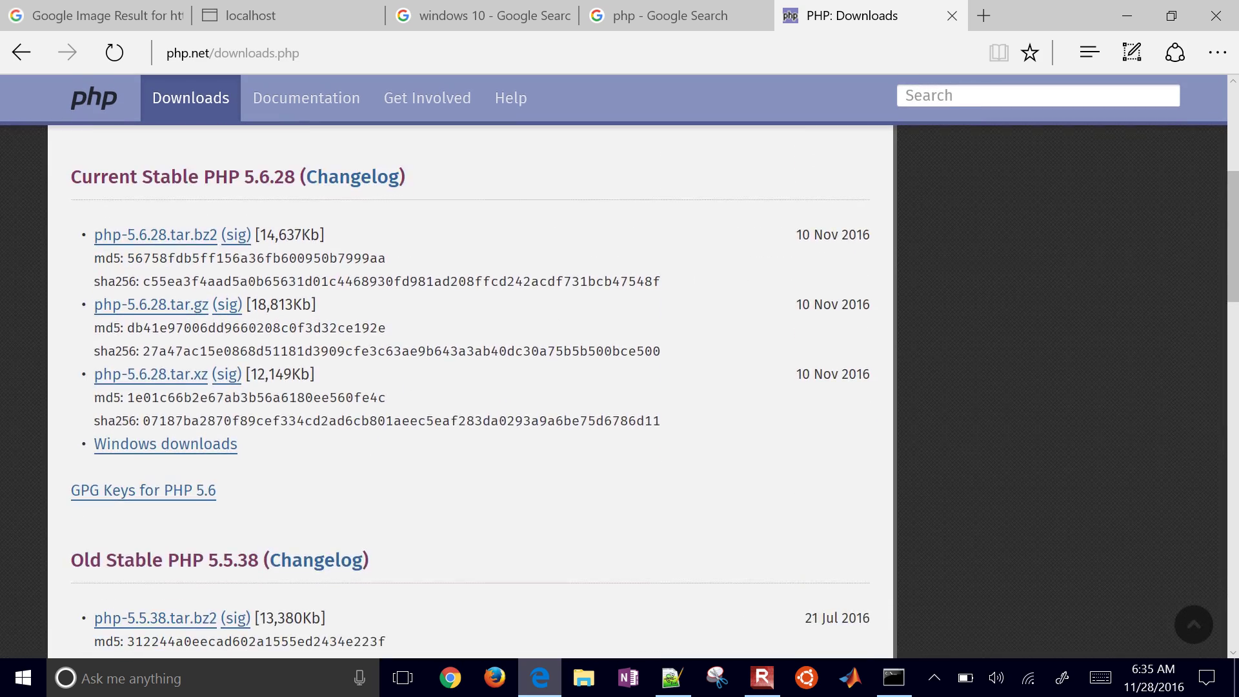
{"action": "scroll", "coordinate": [620, 366], "scroll_direction": "up", "scroll_amount": 4}
{"action": "scroll", "coordinate": [619, 366], "scroll_direction": "up", "scroll_amount": 5}
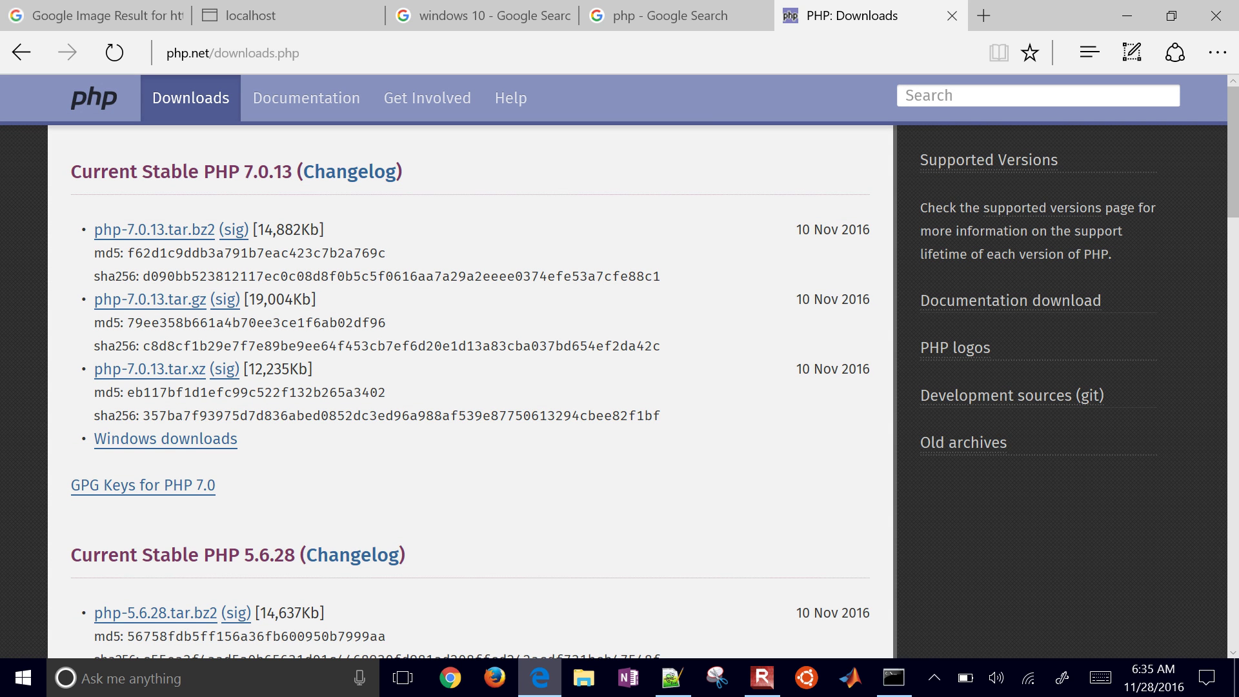
{"action": "scroll", "coordinate": [143, 484], "scroll_direction": "left", "scroll_amount": 2}
{"action": "scroll", "coordinate": [136, 400], "scroll_direction": "up", "scroll_amount": 5}
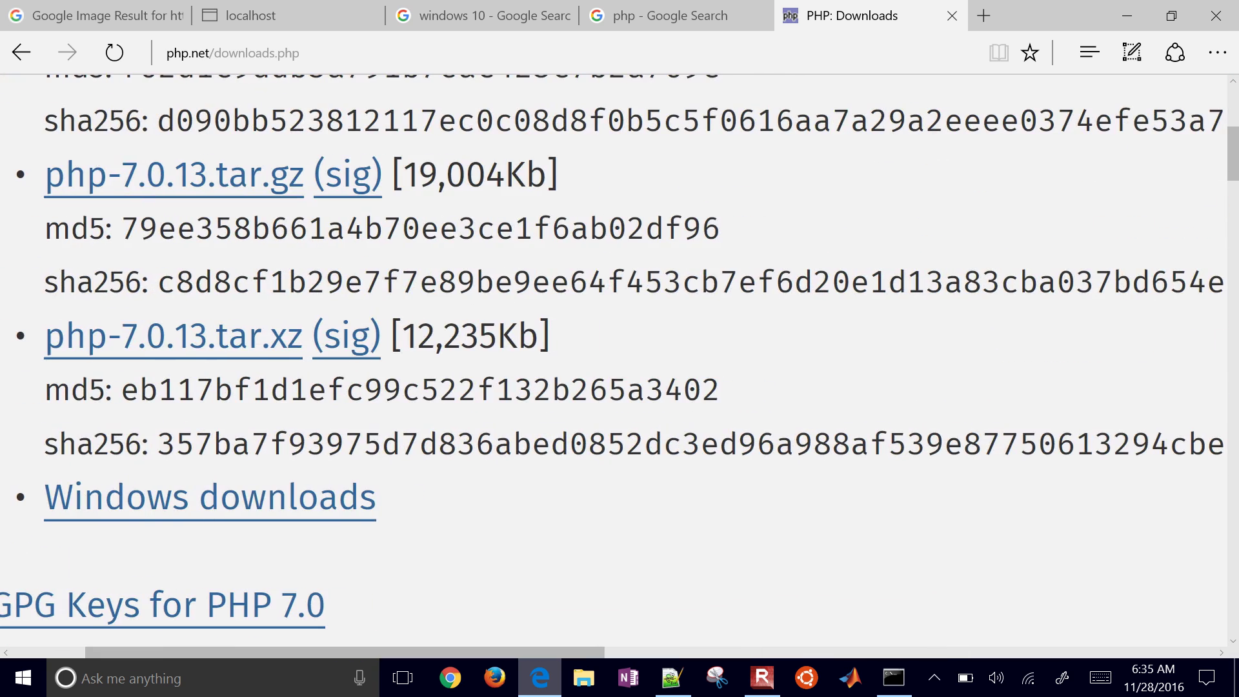
{"action": "left_click", "coordinate": [210, 497]}
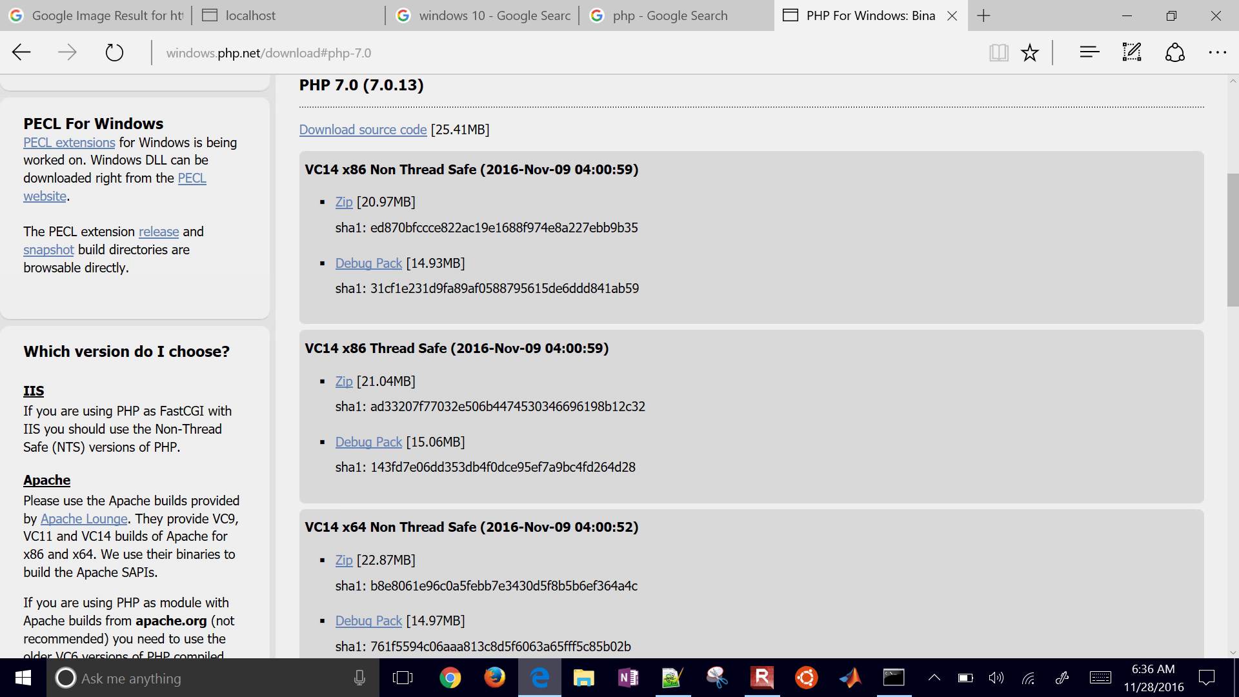
Download and save the PHP 7.0.13 VC14 x64 Thread Safe Zip
{"action": "scroll", "coordinate": [620, 366], "scroll_direction": "down", "scroll_amount": 5}
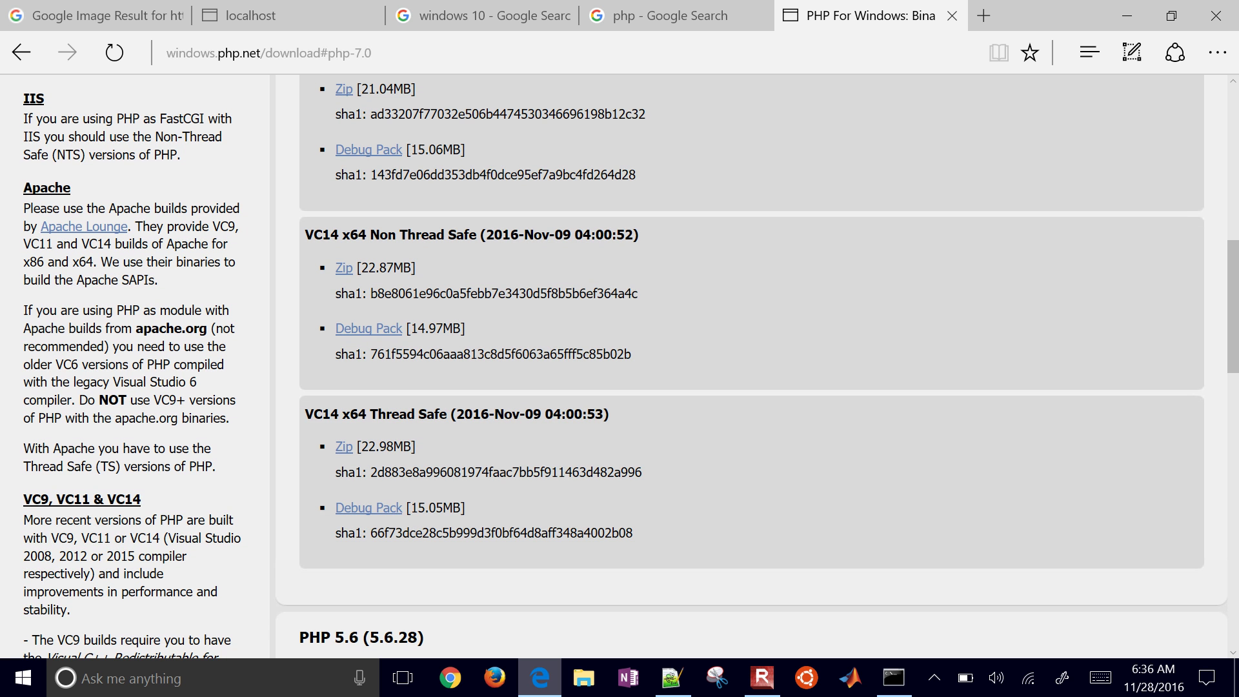
{"action": "scroll", "coordinate": [620, 366], "scroll_direction": "up", "scroll_amount": 2}
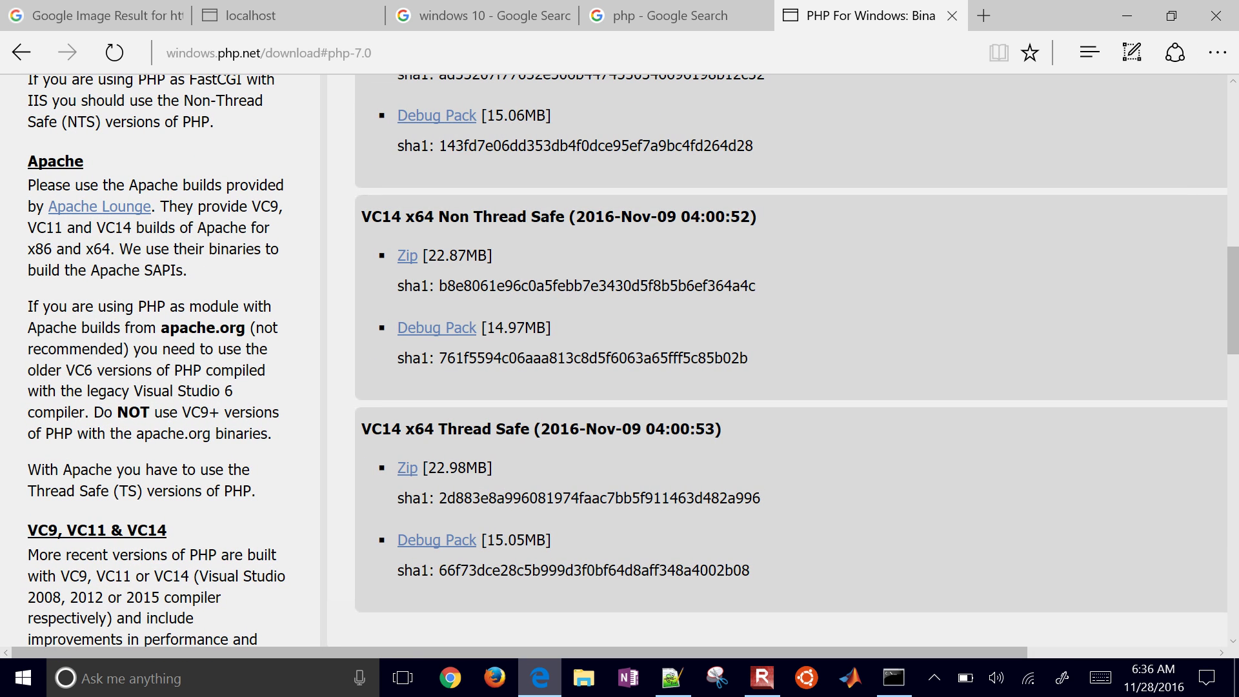
{"action": "scroll", "coordinate": [620, 361], "scroll_direction": "down", "scroll_amount": 1}
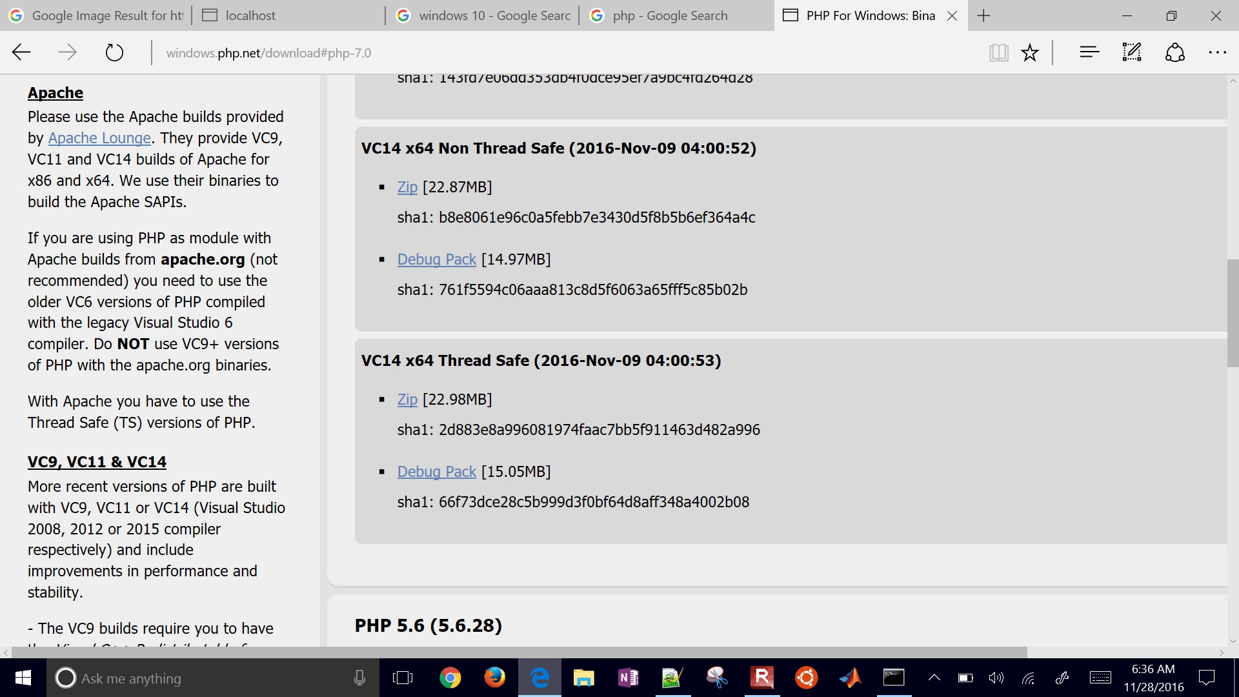
{"action": "scroll", "coordinate": [620, 361], "scroll_direction": "up", "scroll_amount": 3}
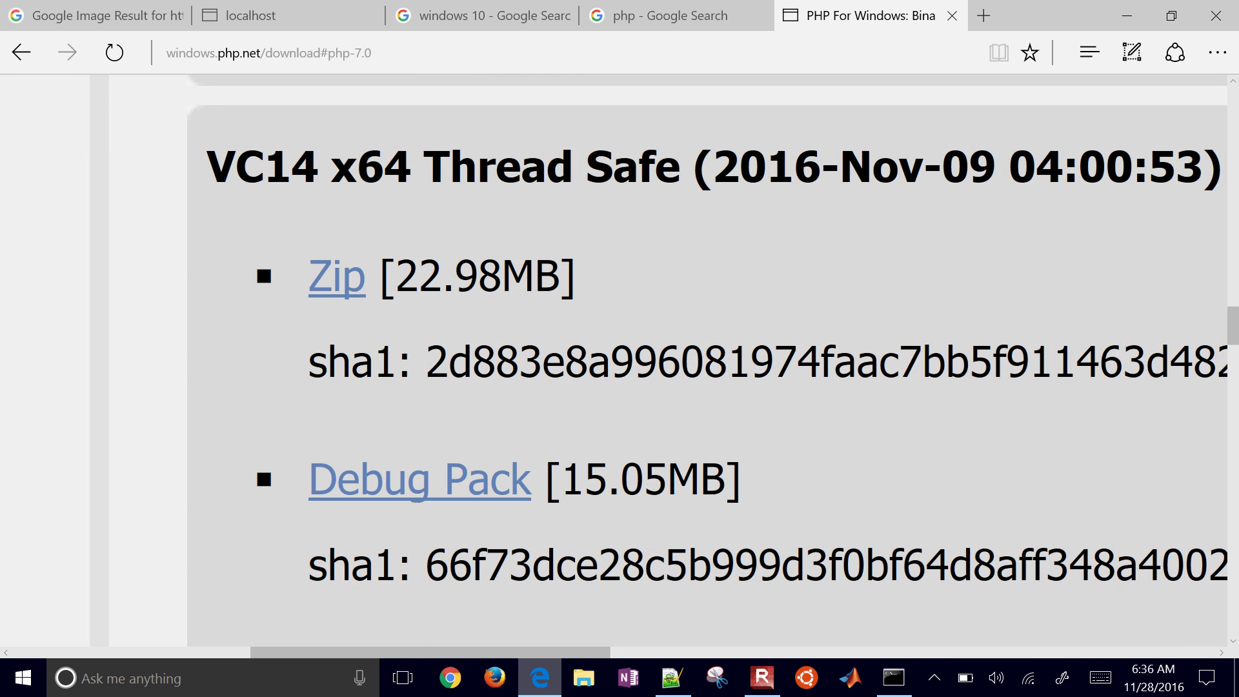
{"action": "left_click", "coordinate": [337, 277]}
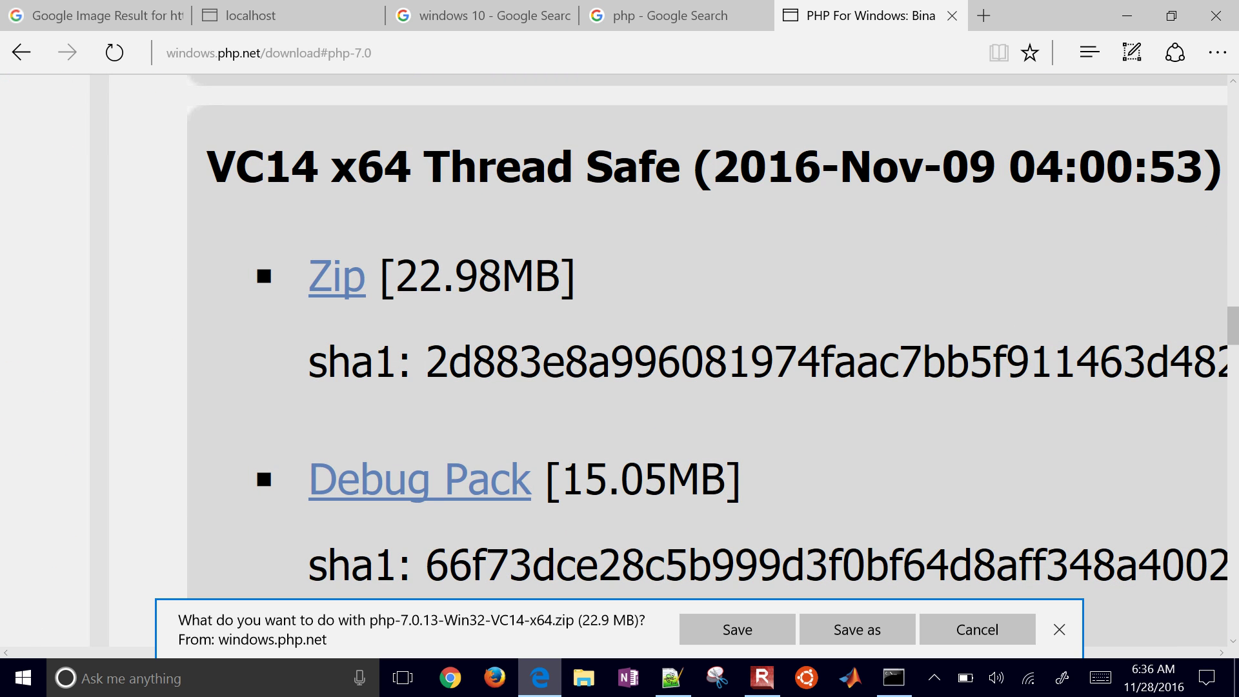
{"action": "left_click", "coordinate": [738, 629]}
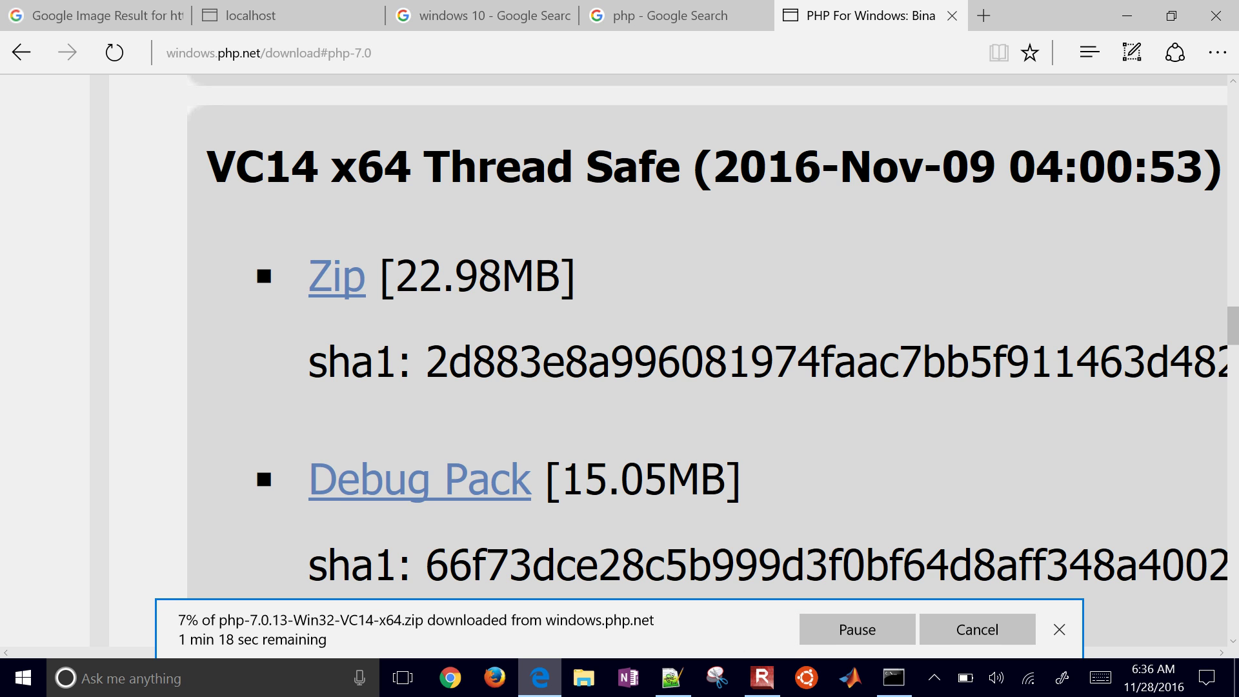
Open the Downloads folder in File Explorer and check the vc_redist.x64.exe and httpd-2.4.23-win64-VC14.zip files
{"action": "key", "text": "super+e"}
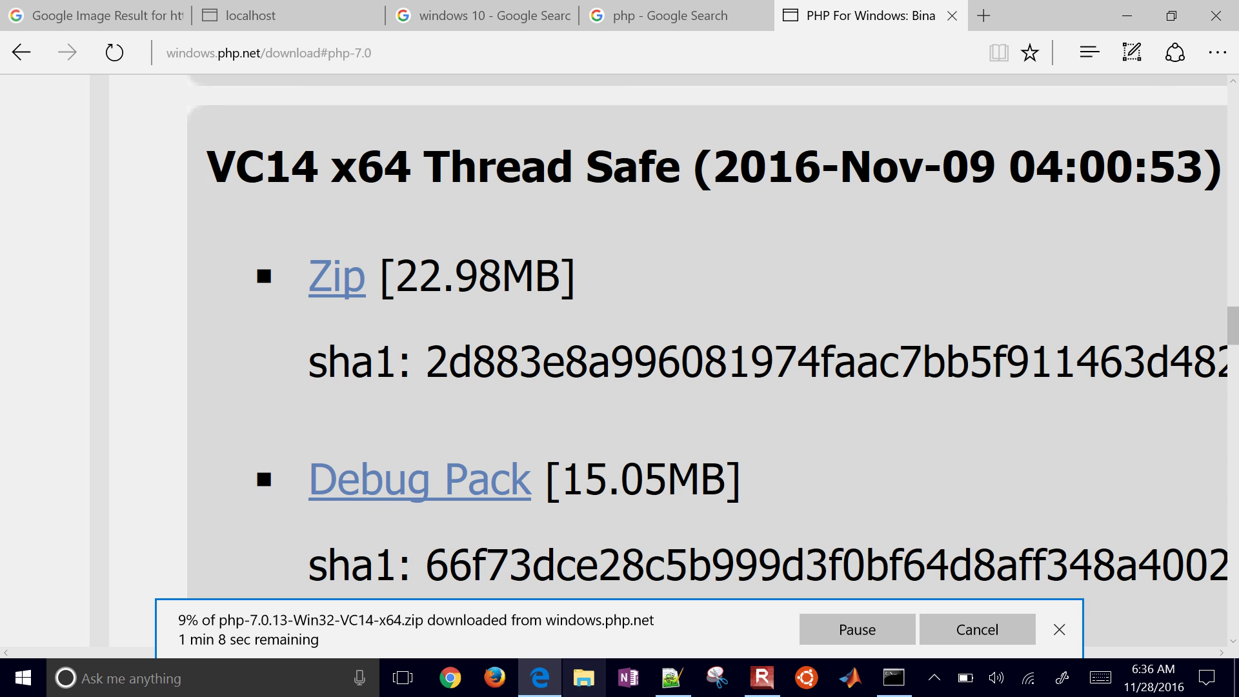
{"action": "key", "text": "Down"}
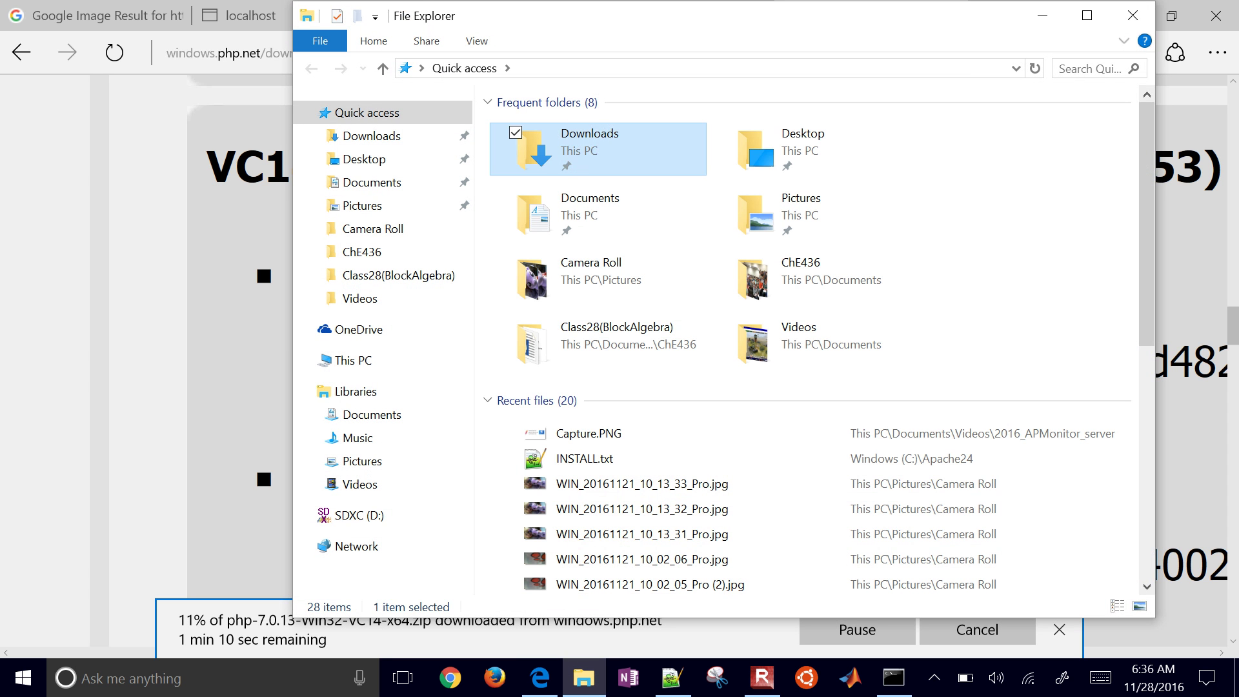
{"action": "key", "text": "Return"}
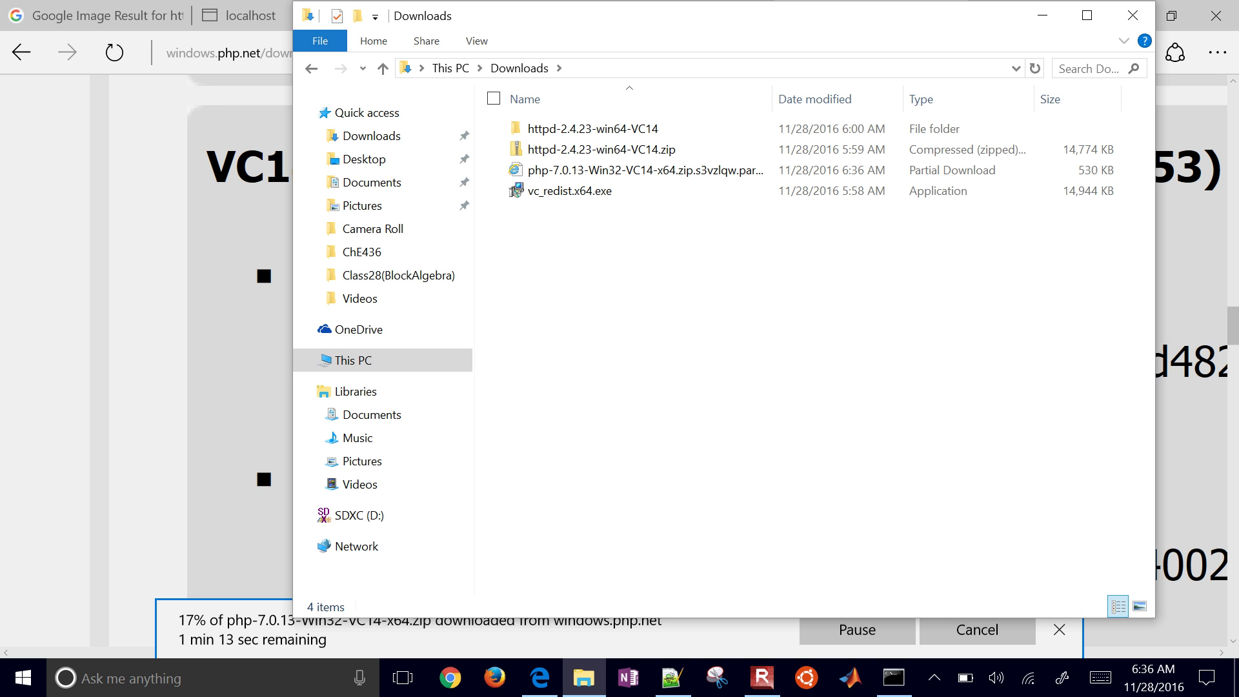
{"action": "left_click", "coordinate": [516, 191]}
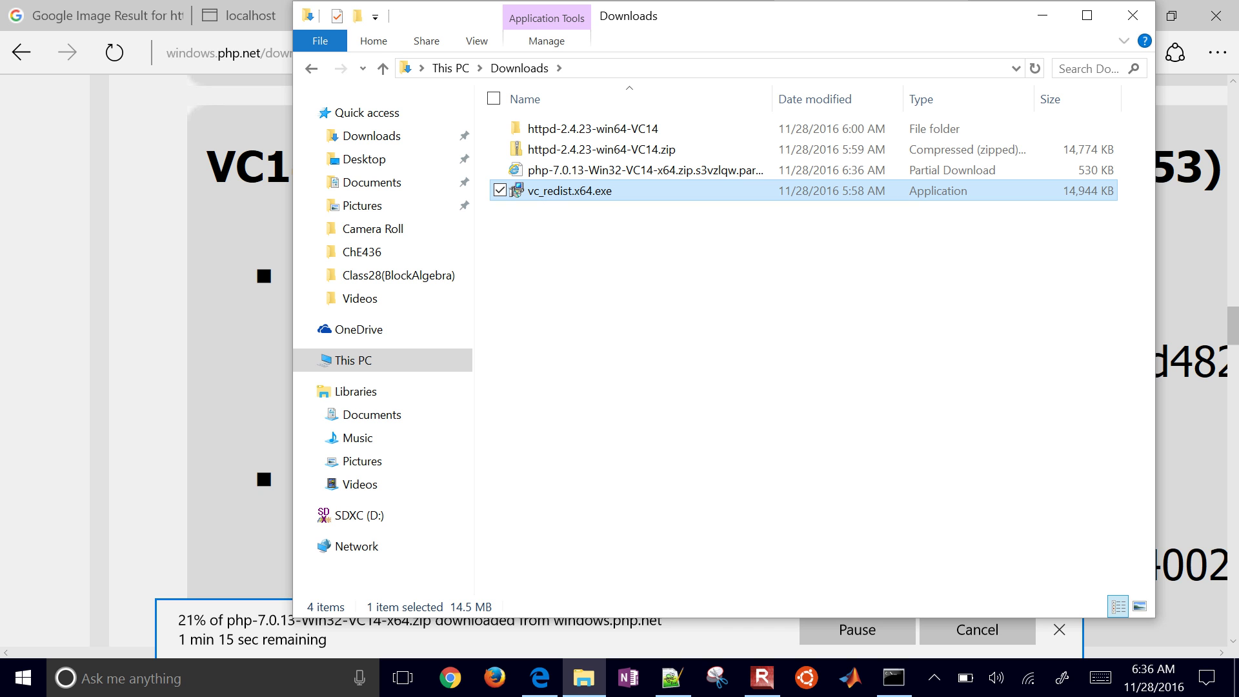
{"action": "left_click", "coordinate": [601, 149]}
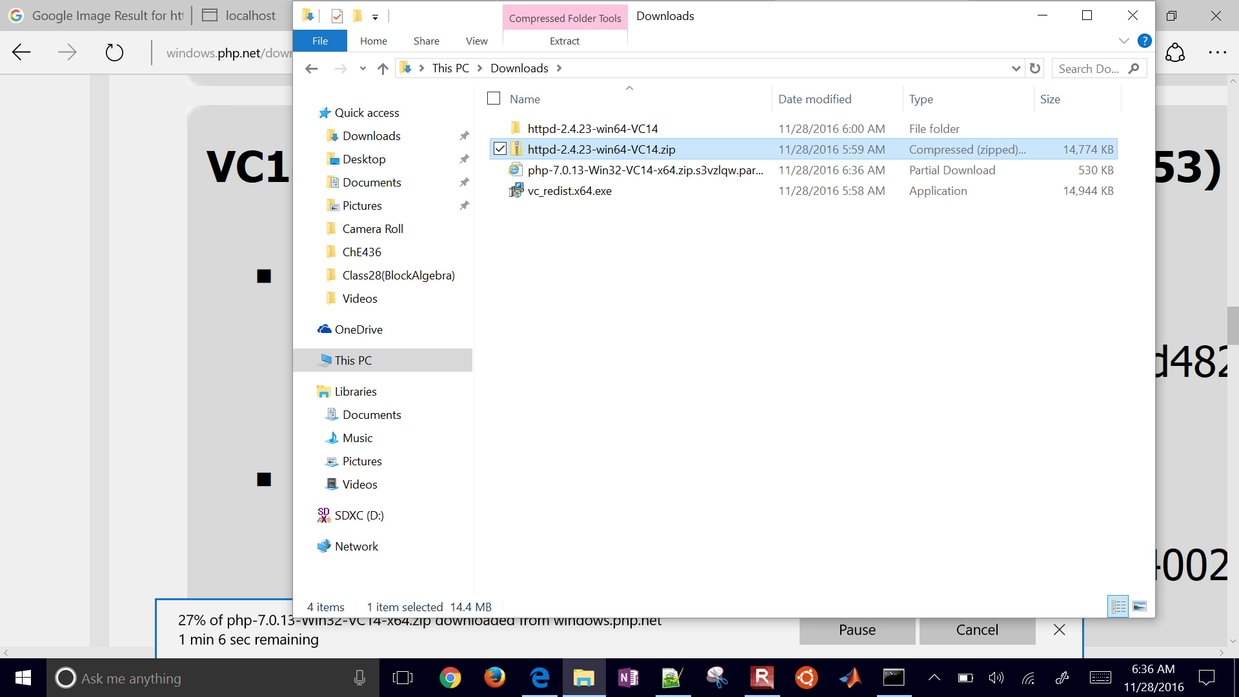
Browse to C:\Apache24\conf and open httpd.conf for editing in Notepad++
{"action": "left_click", "coordinate": [337, 362]}
{"action": "double_click", "coordinate": [549, 330]}
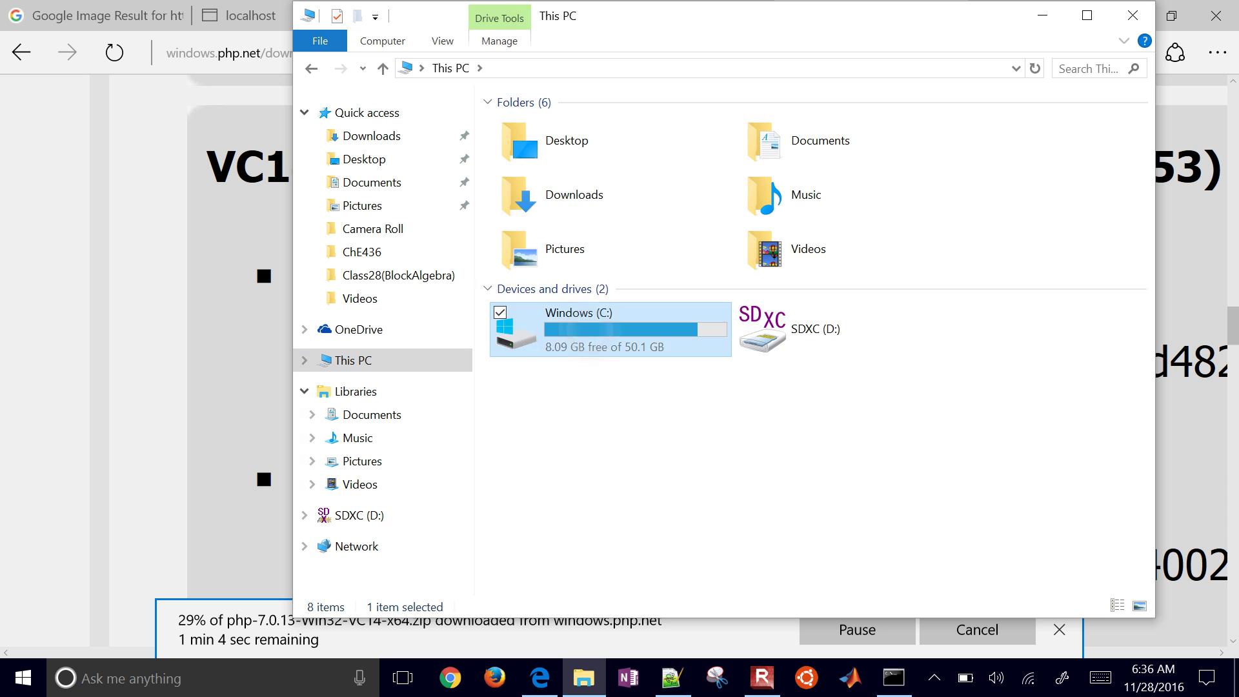
{"action": "double_click", "coordinate": [553, 149]}
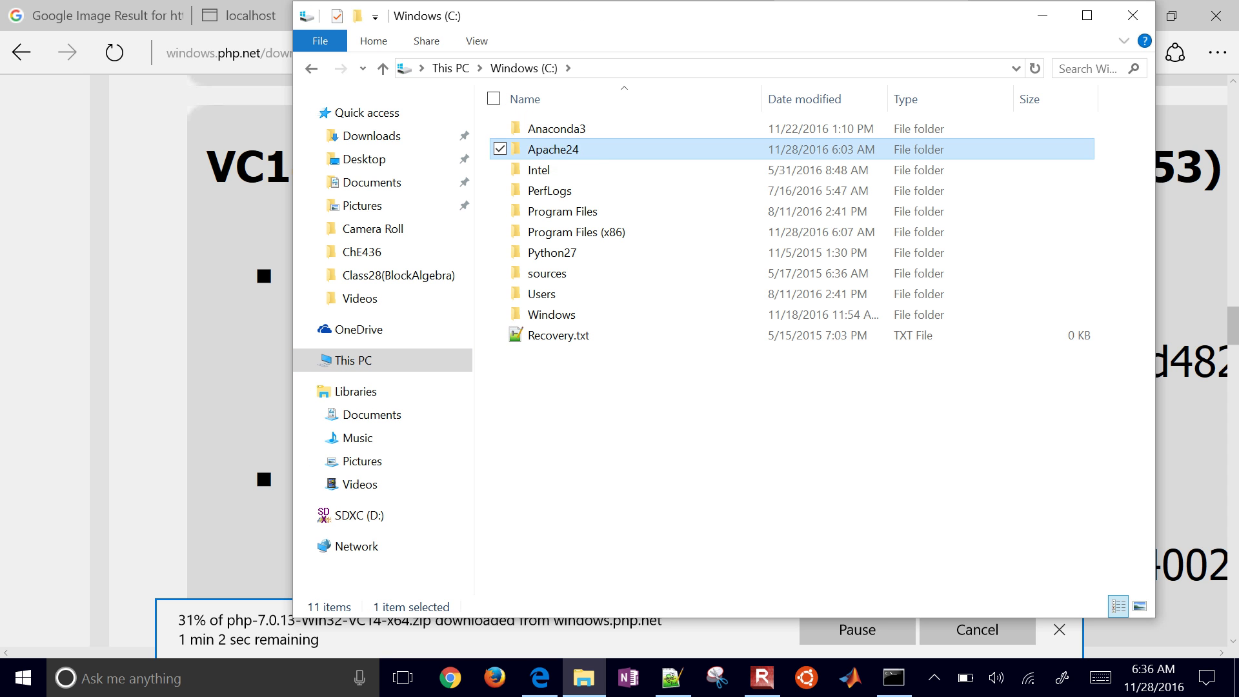
{"action": "left_click", "coordinate": [546, 211]}
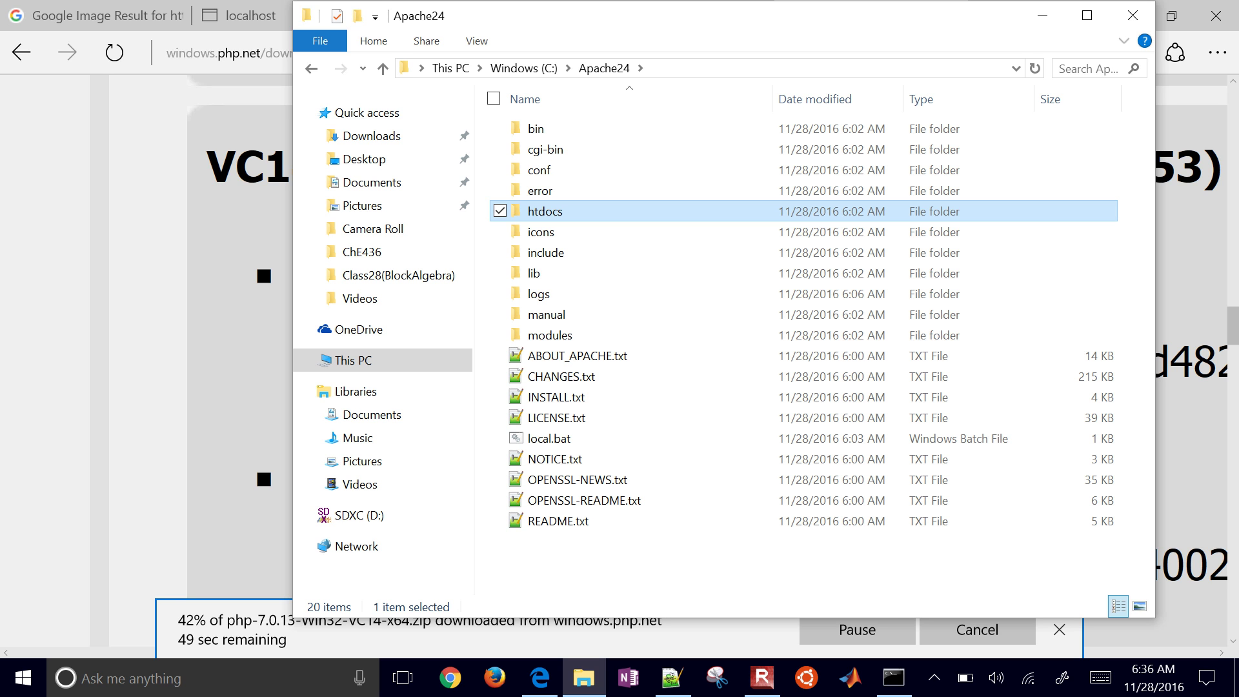
{"action": "double_click", "coordinate": [539, 170]}
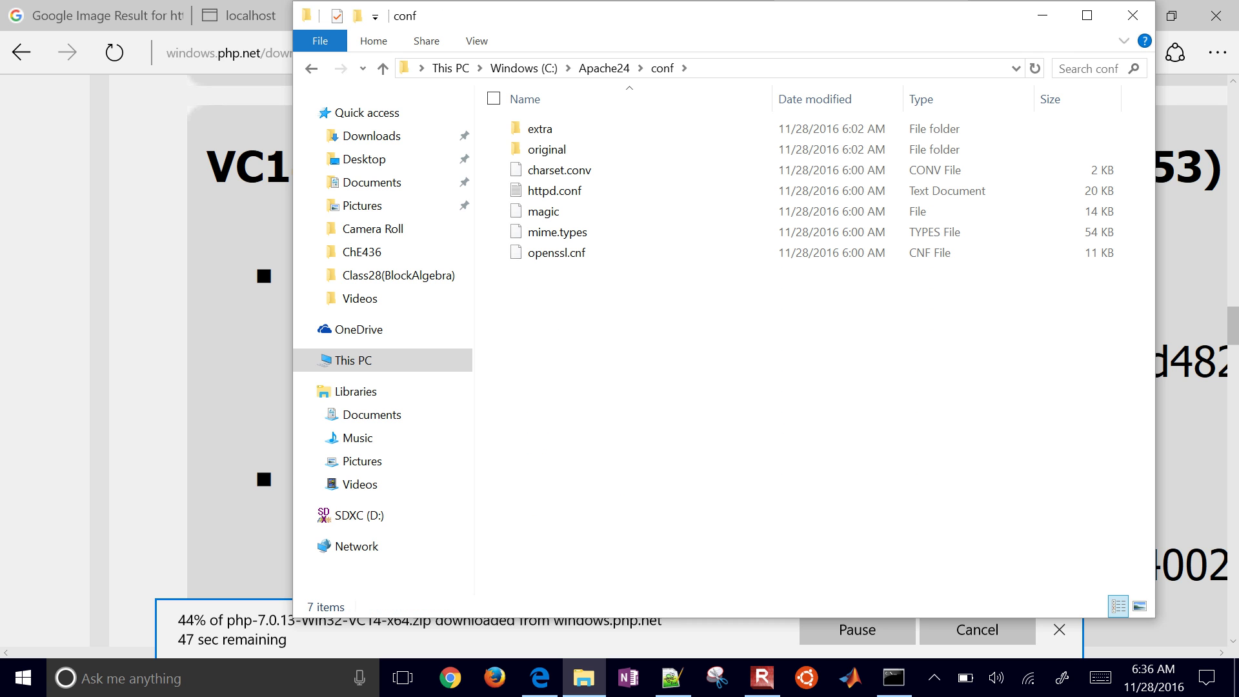
{"action": "left_click", "coordinate": [555, 190]}
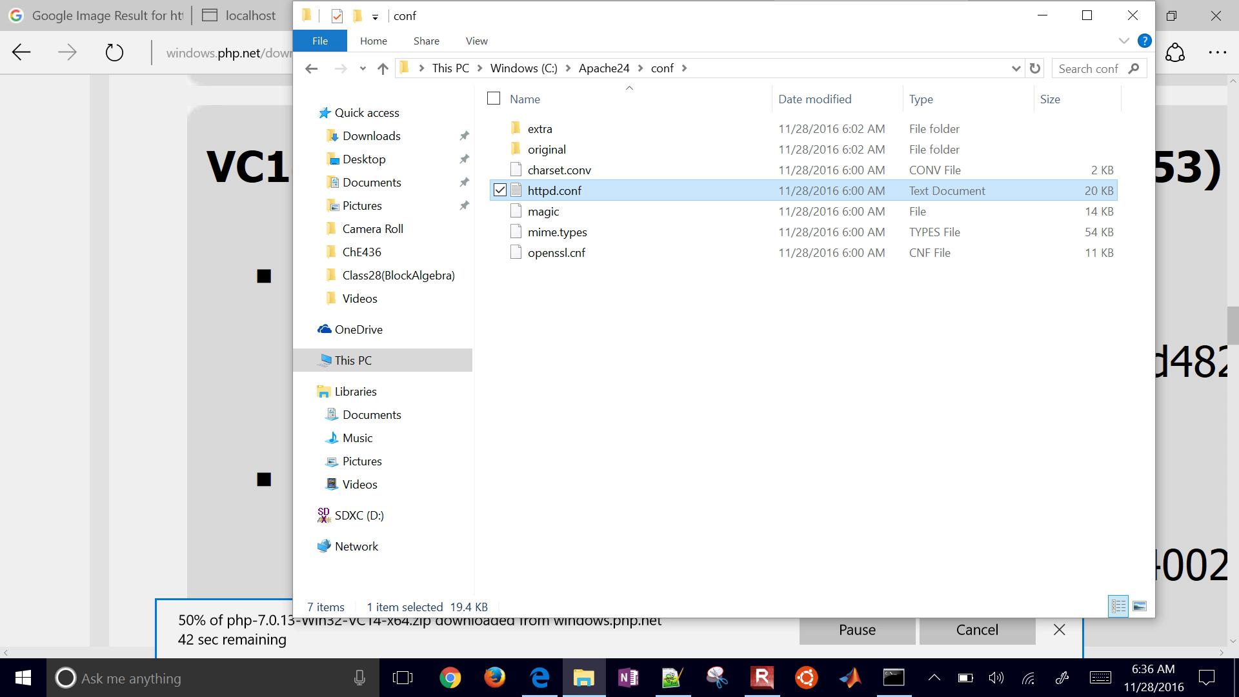
{"action": "right_click", "coordinate": [568, 191]}
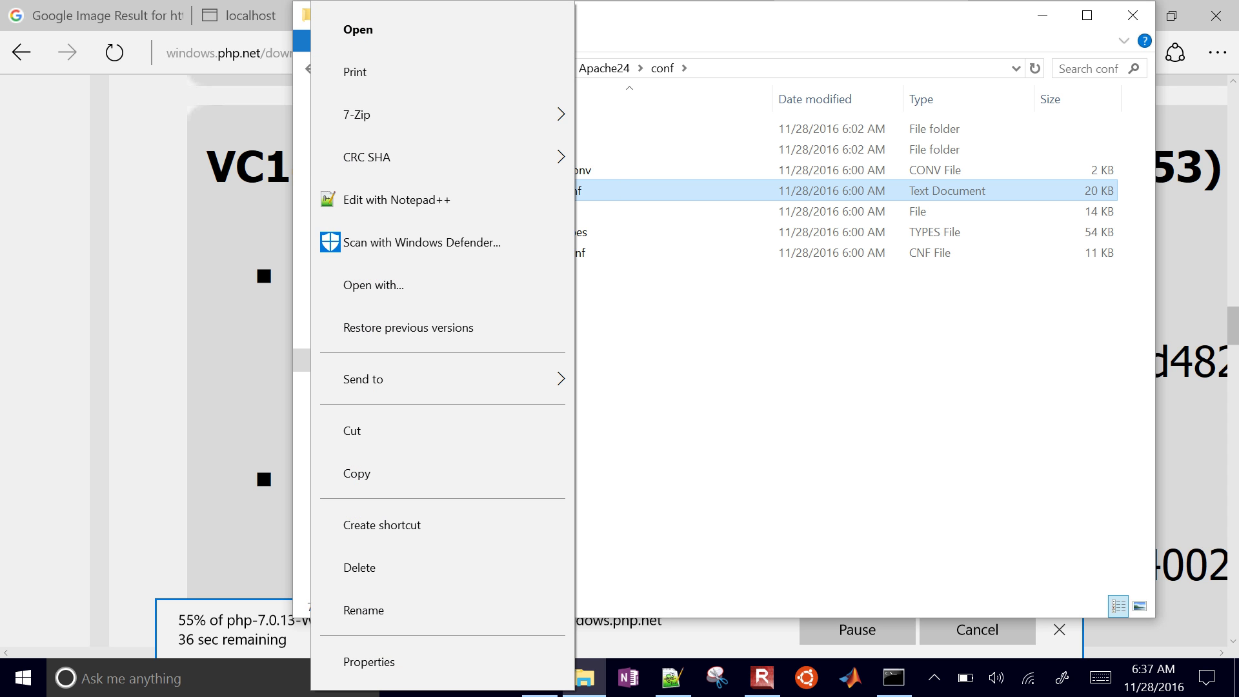
{"action": "left_click", "coordinate": [451, 199]}
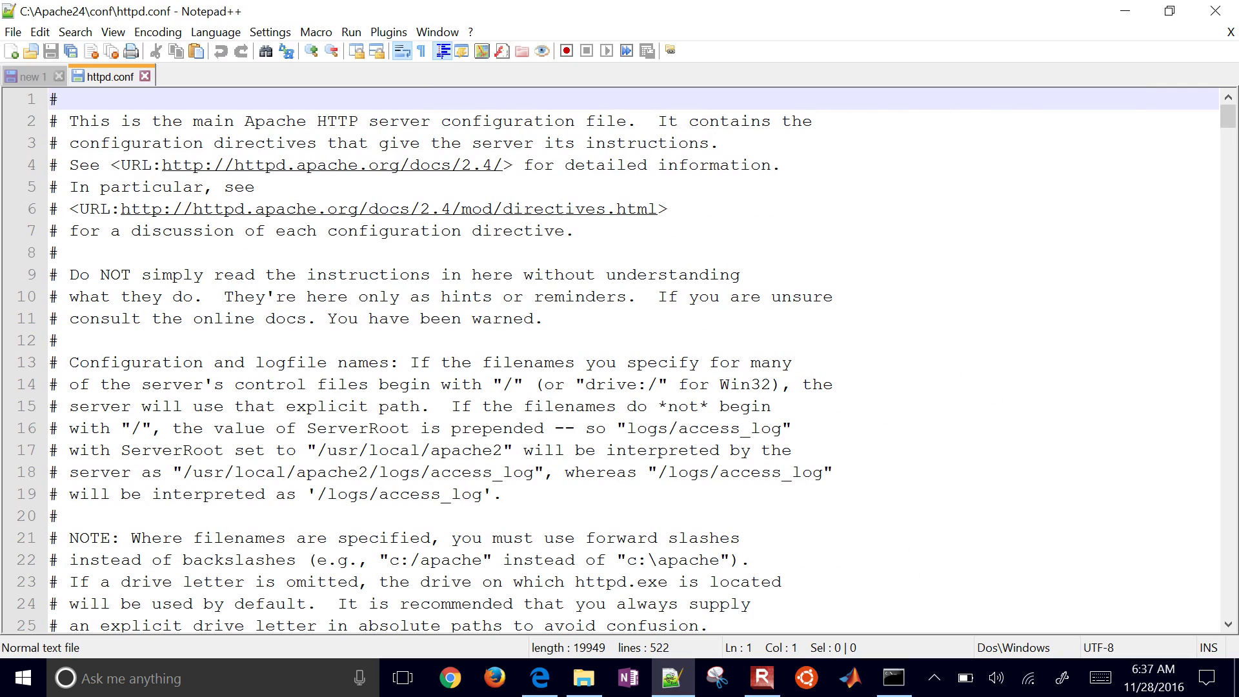
Add the line LoadModule php7_module "c:/php7/php7apache2_4.dll" at the end of httpd.conf, below the ssl_module block
{"action": "left_click", "coordinate": [857, 252]}
{"action": "key", "text": "Right"}
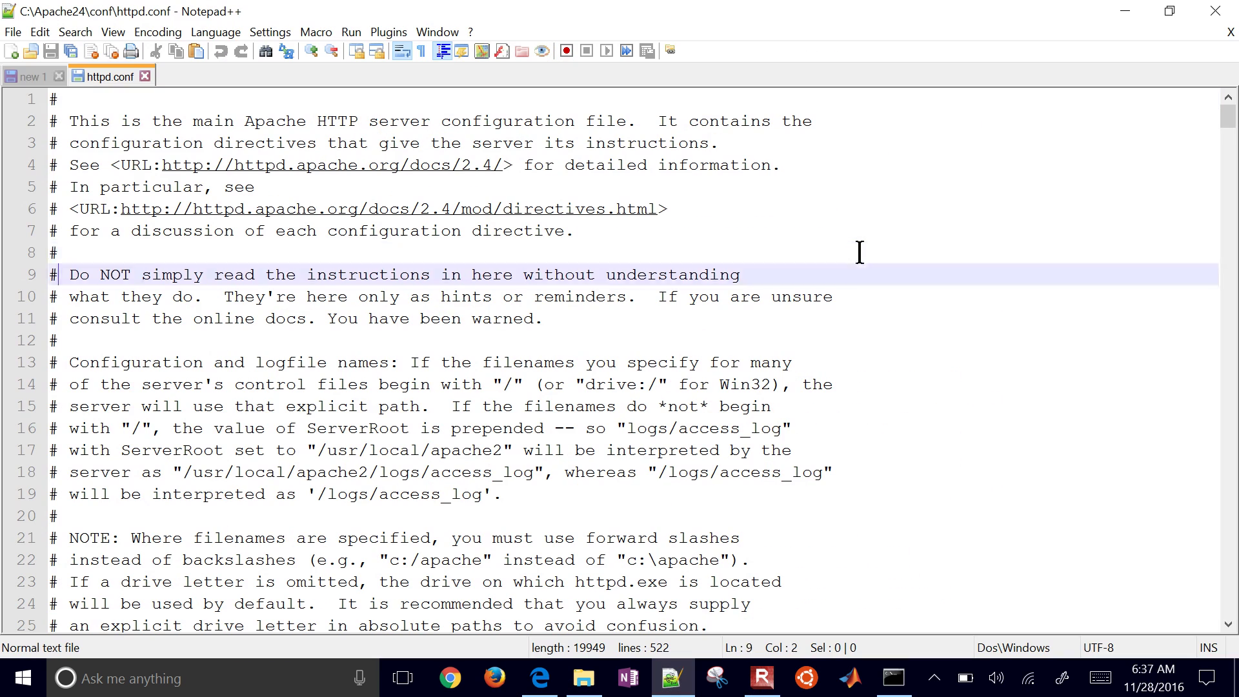
{"action": "key", "text": "Down"}
{"action": "key", "text": "Down"}
{"action": "key", "text": "Down"}
{"action": "key", "text": "Down"}
{"action": "key", "text": "Down"}
{"action": "key", "text": "Down"}
{"action": "key", "text": "Down"}
{"action": "key", "text": "Down"}
{"action": "key", "text": "Down"}
{"action": "key", "text": "Down"}
{"action": "key", "text": "Down"}
{"action": "key", "text": "Down"}
{"action": "key", "text": "Down"}
{"action": "key", "text": "Down"}
{"action": "key", "text": "Down"}
{"action": "key", "text": "Down"}
{"action": "key", "text": "Down"}
{"action": "key", "text": "Down"}
{"action": "key", "text": "Down"}
{"action": "key", "text": "Down"}
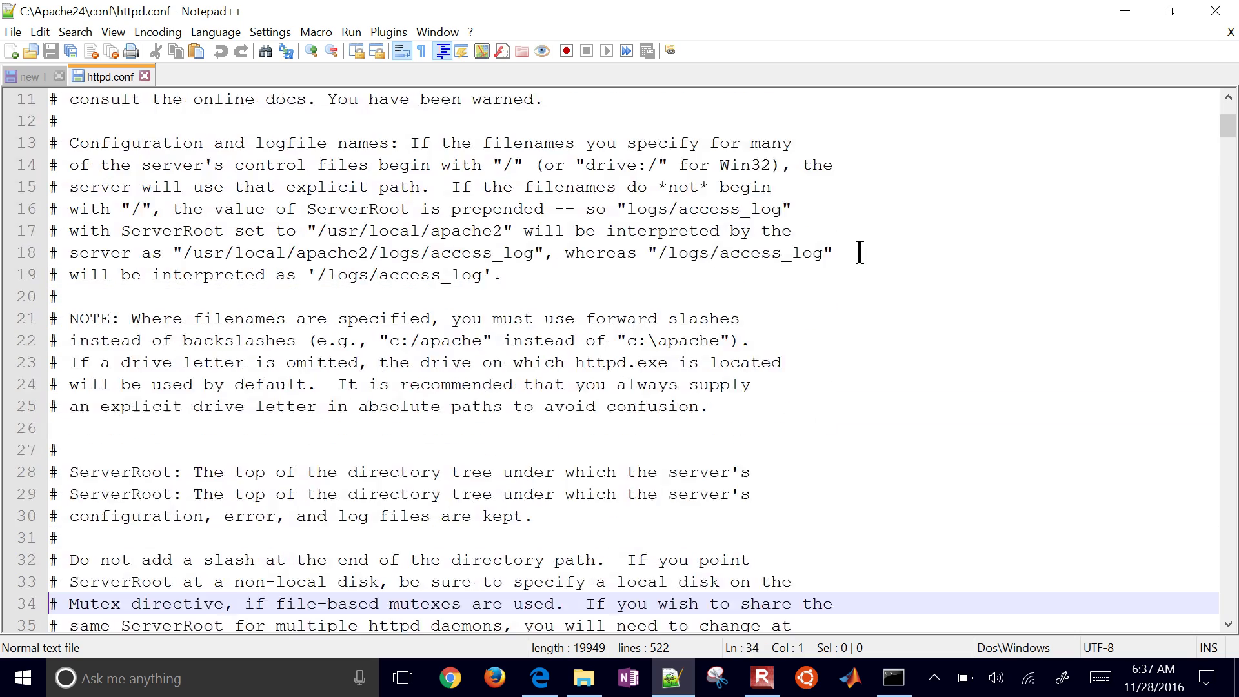
{"action": "key", "text": "Down"}
{"action": "key", "text": "Down"}
{"action": "key", "text": "Down"}
{"action": "key", "text": "Down"}
{"action": "key", "text": "Down"}
{"action": "key", "text": "Down"}
{"action": "key", "text": "Down"}
{"action": "key", "text": "Down"}
{"action": "key", "text": "Down"}
{"action": "key", "text": "Down"}
{"action": "key", "text": "Down"}
{"action": "key", "text": "Down"}
{"action": "key", "text": "Down"}
{"action": "key", "text": "Down"}
{"action": "key", "text": "Down"}
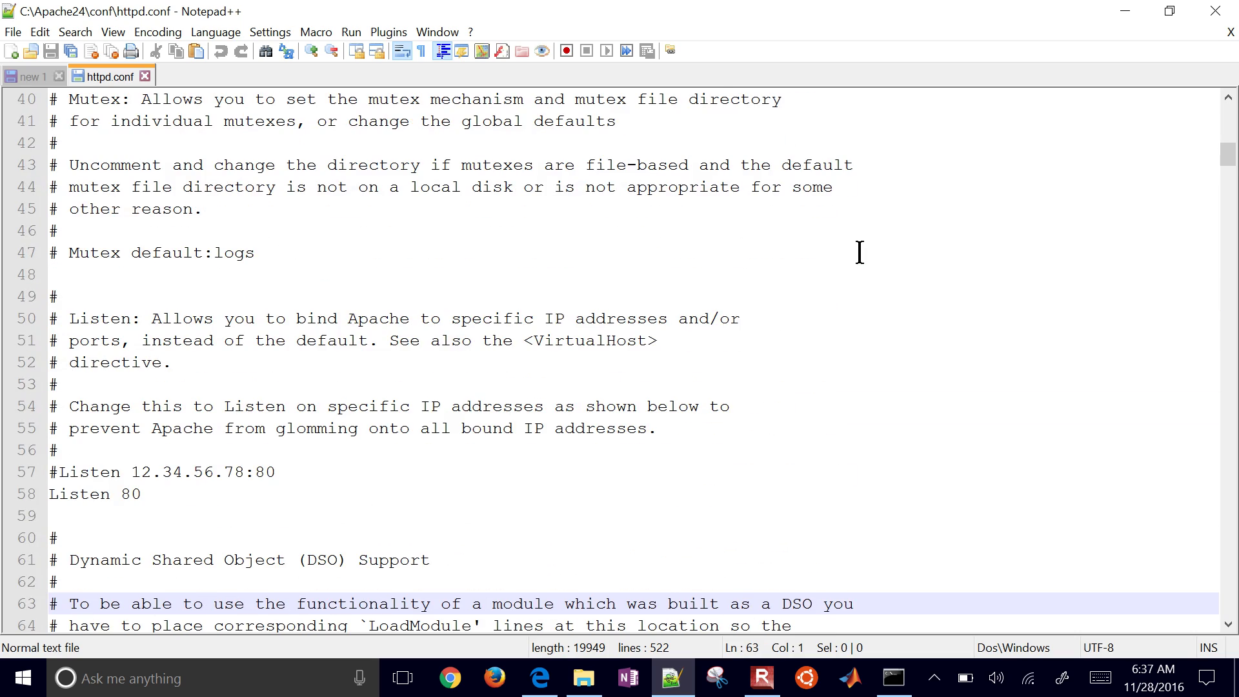
{"action": "scroll", "coordinate": [860, 252], "scroll_direction": "down", "scroll_amount": 20}
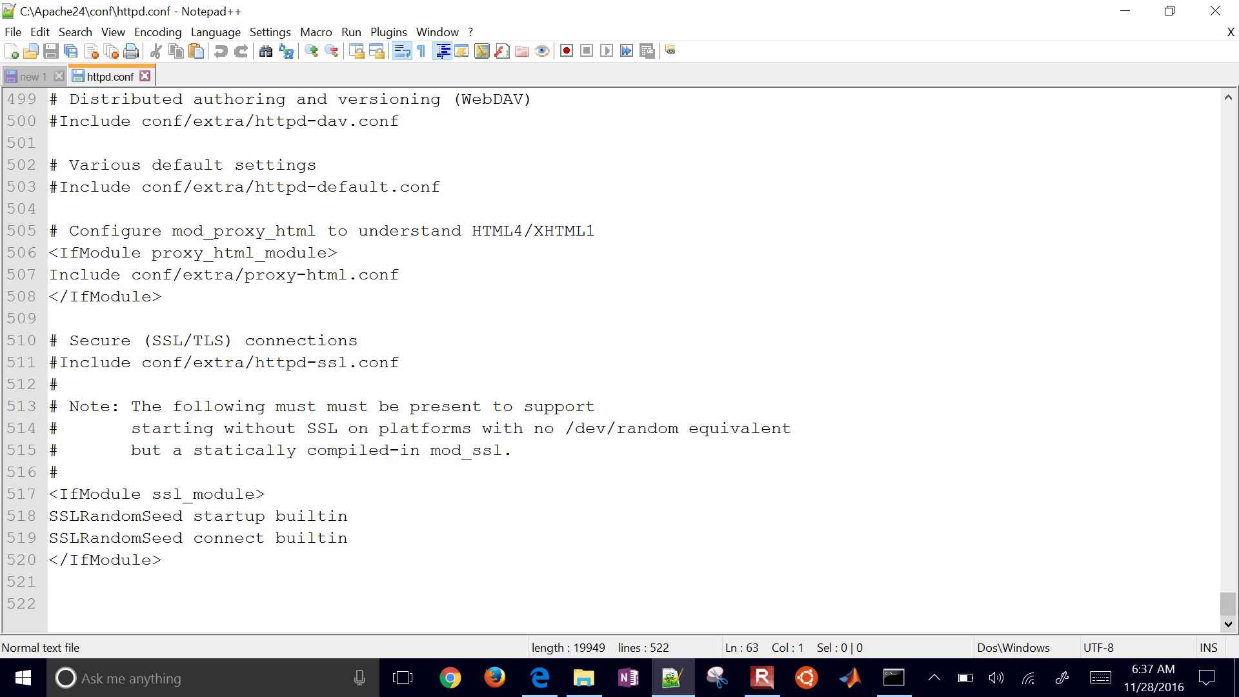
{"action": "left_click", "coordinate": [473, 570]}
{"action": "key", "text": "Return"}
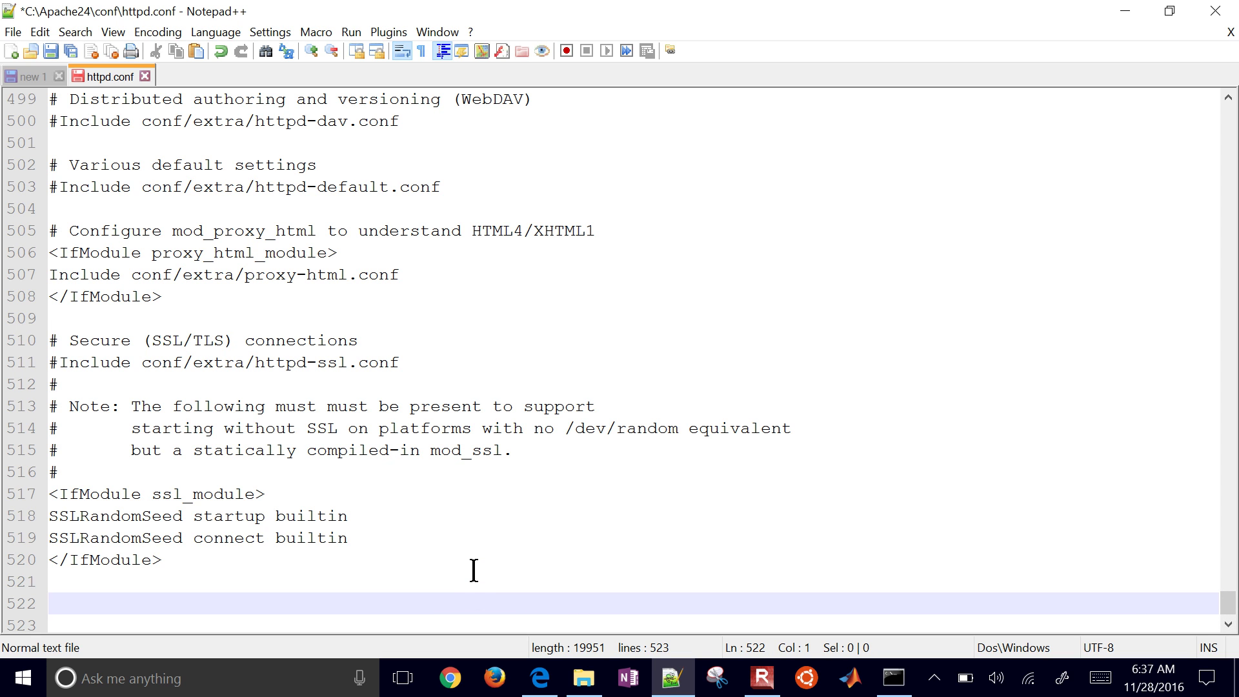
{"action": "type", "text": "LoadModule"}
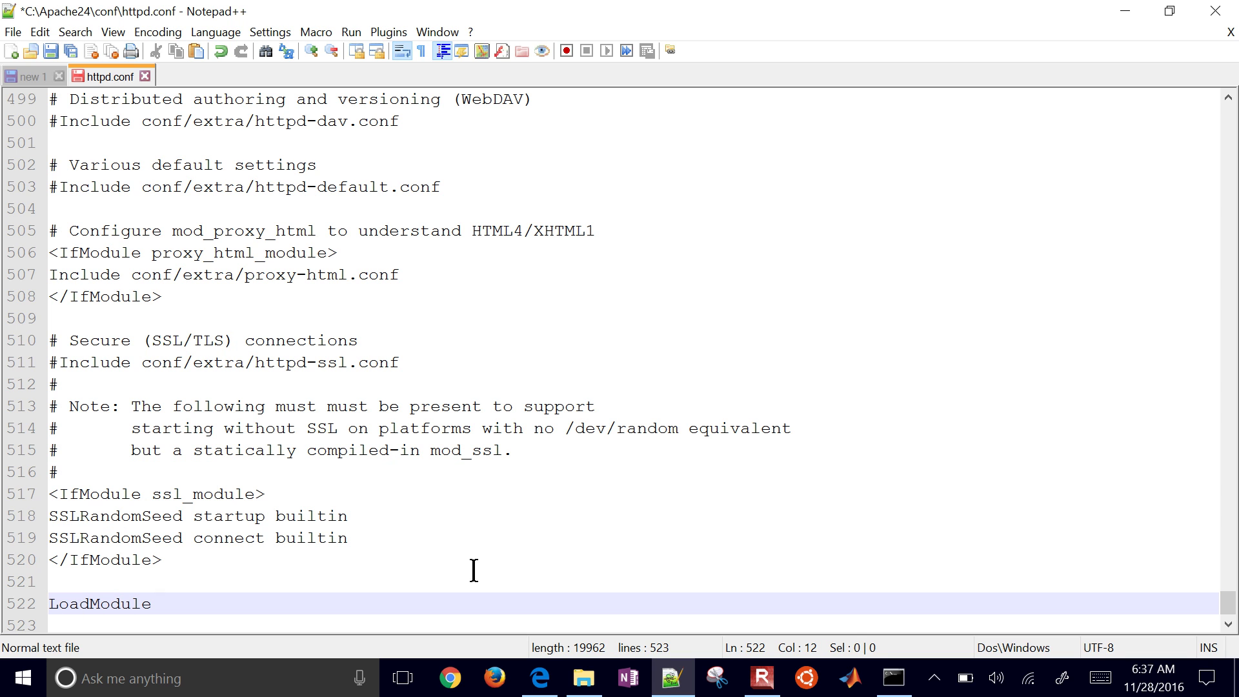
{"action": "type", "text": " php7_module"}
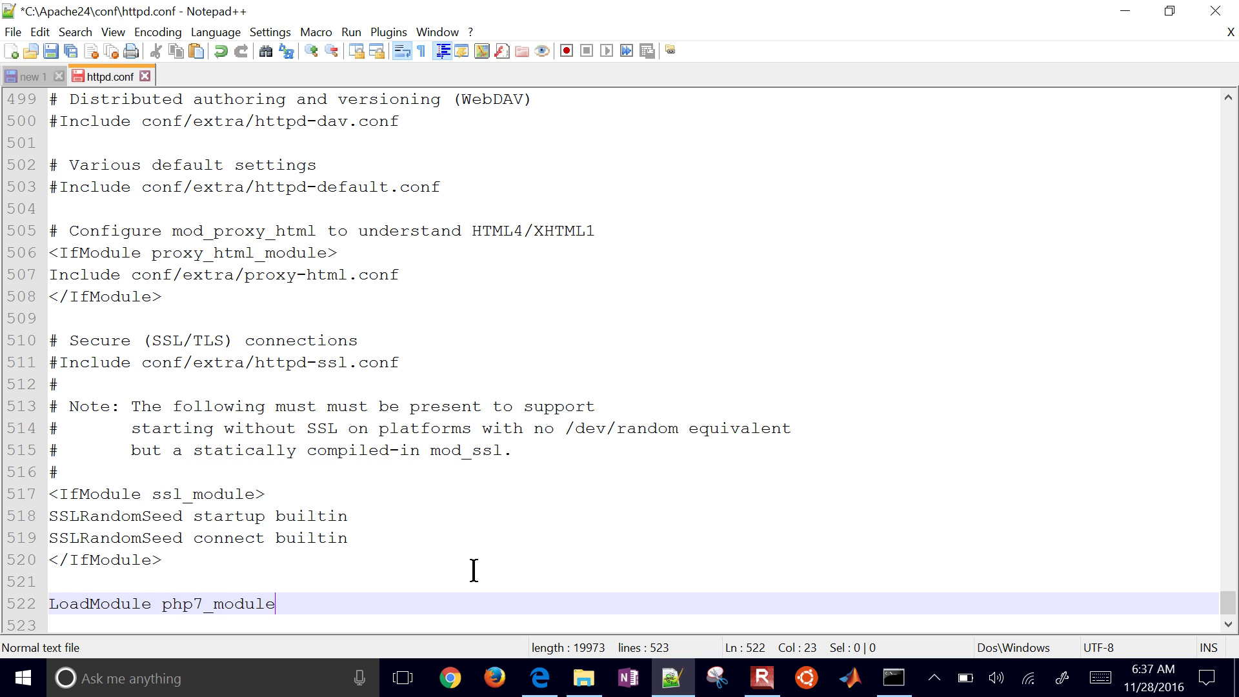
{"action": "type", "text": " \"C"}
{"action": "key", "text": "BackSpace"}
{"action": "type", "text": "c"}
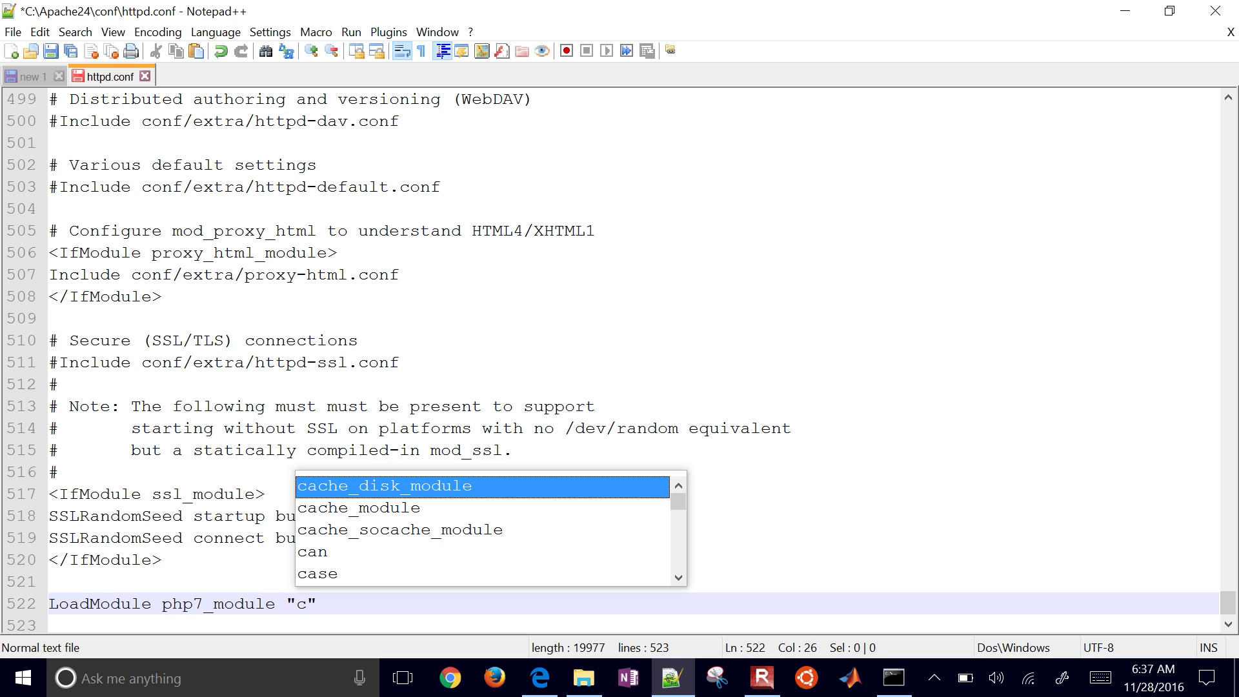
{"action": "type", "text": ":/php7"}
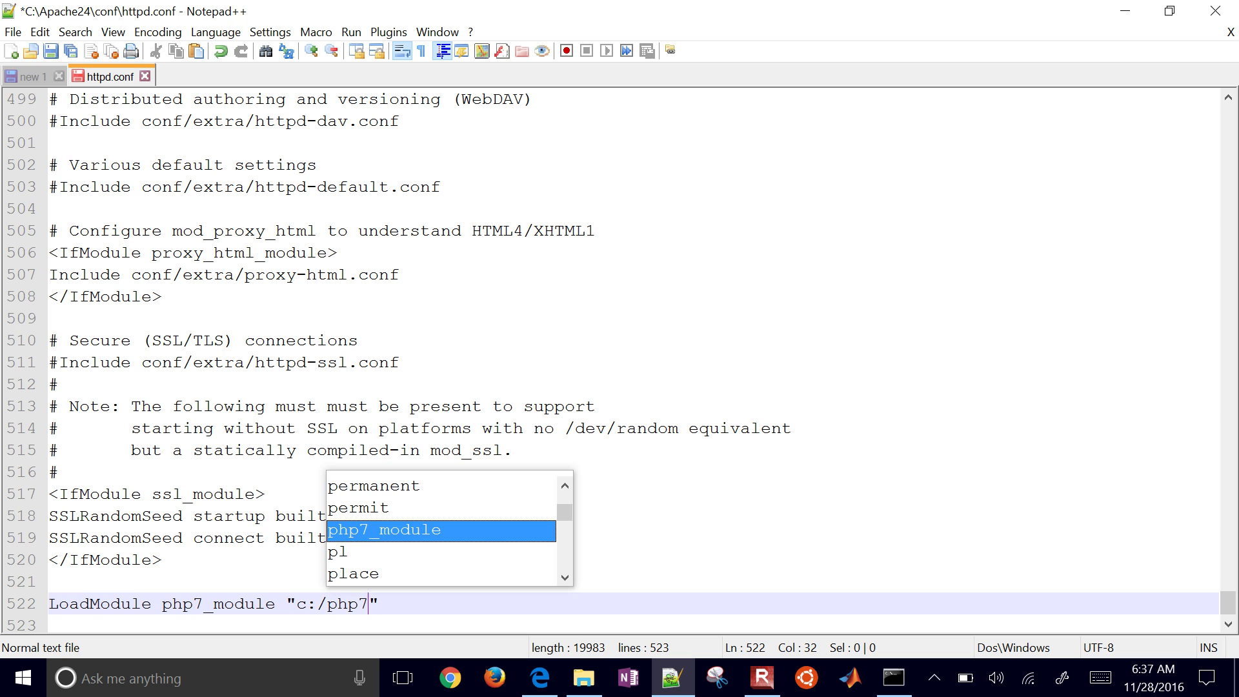
{"action": "type", "text": "/php"}
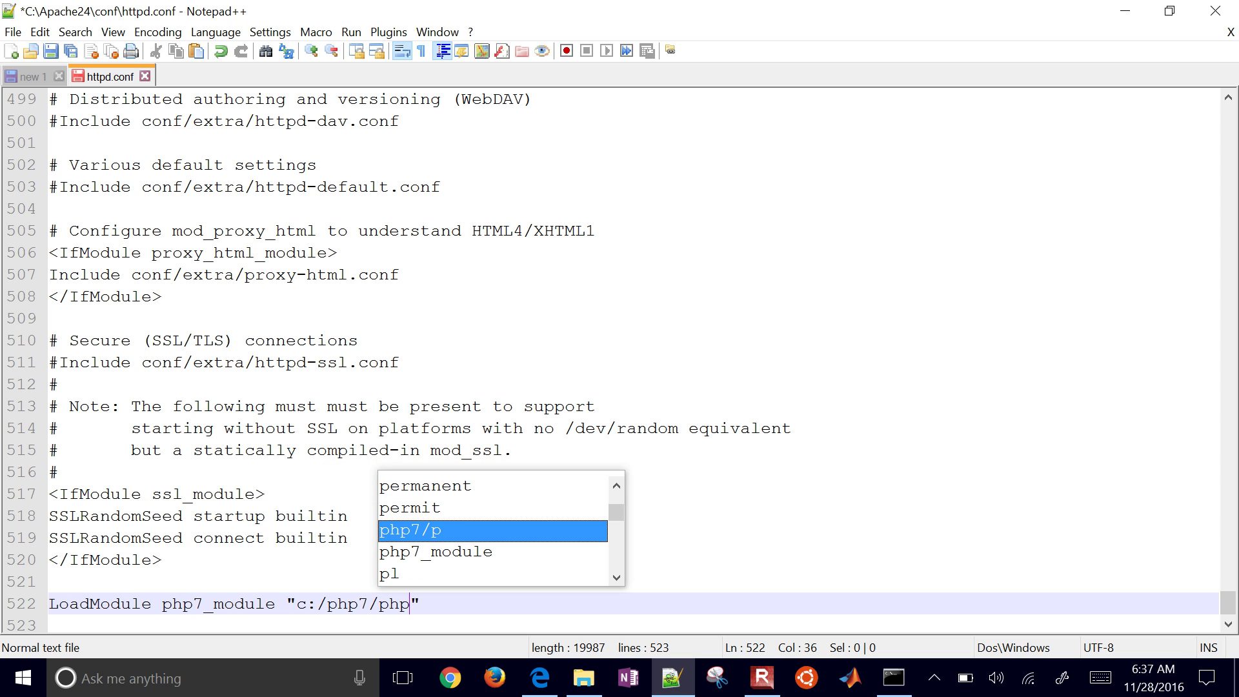
{"action": "type", "text": "7apache"}
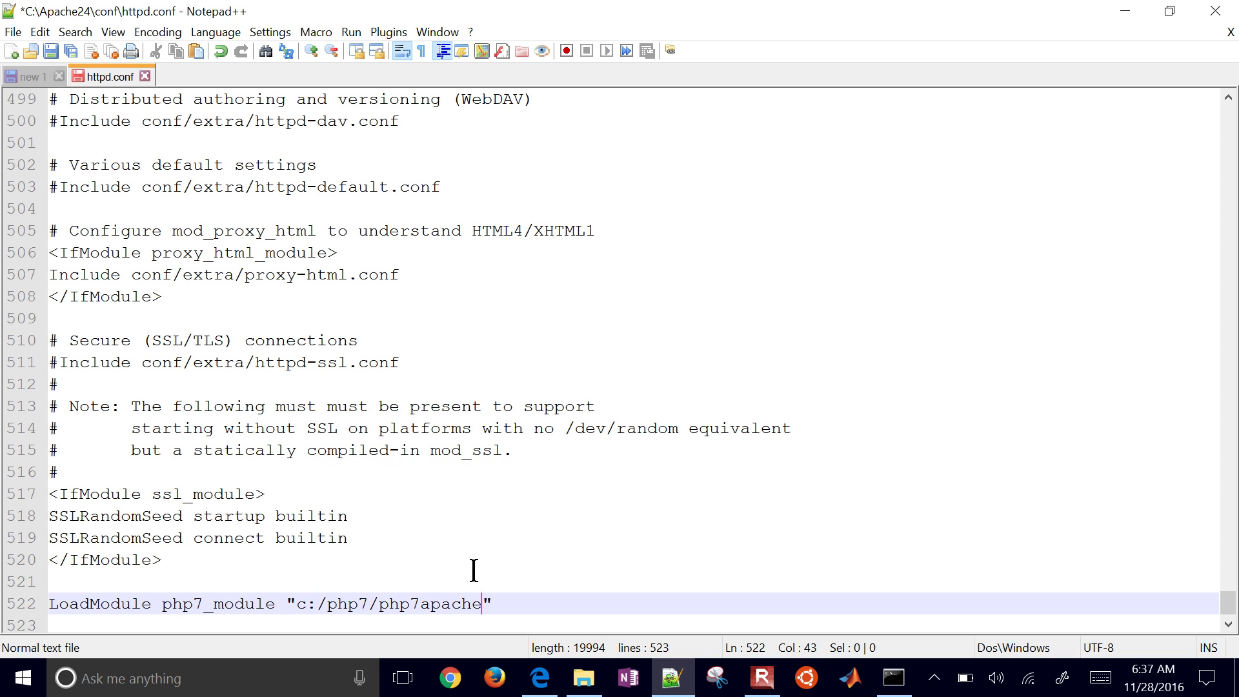
{"action": "type", "text": "2_4.dll"}
{"action": "key", "text": "End"}
{"action": "key", "text": "Return"}
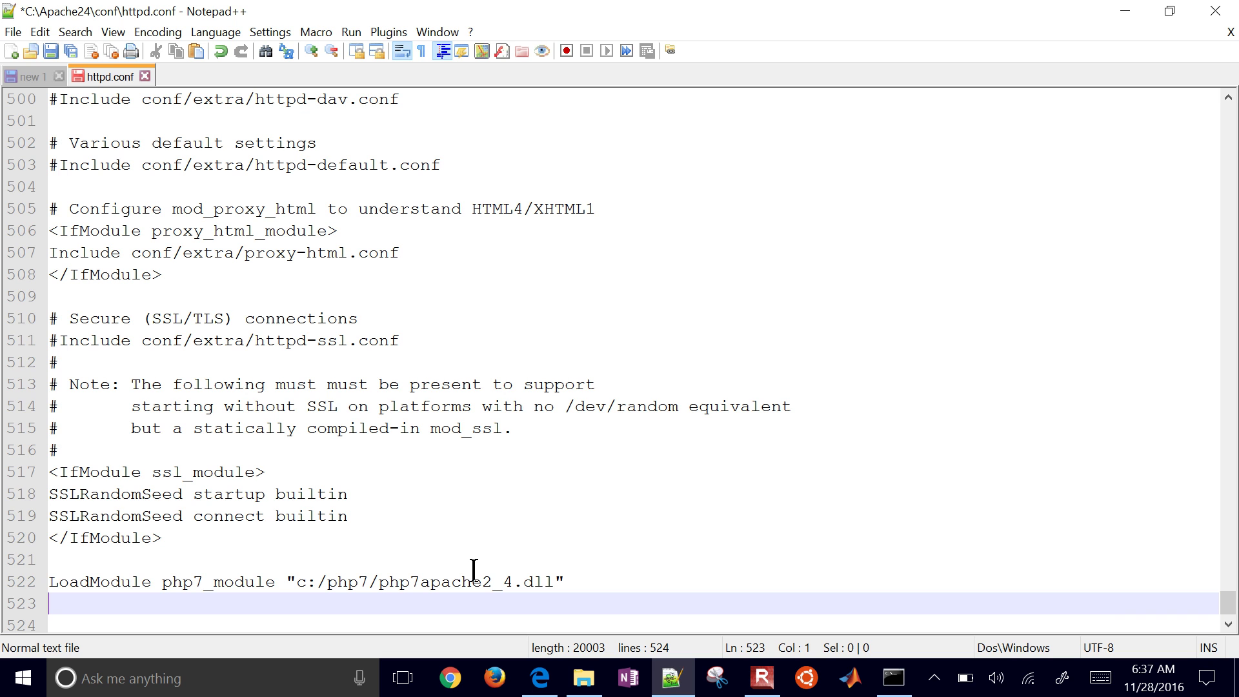
Add the directive PHPIniDir "C:/php7" a few lines below the LoadModule line
{"action": "key", "text": "Return"}
{"action": "key", "text": "Return"}
{"action": "type", "text": "PHPIniDir"}
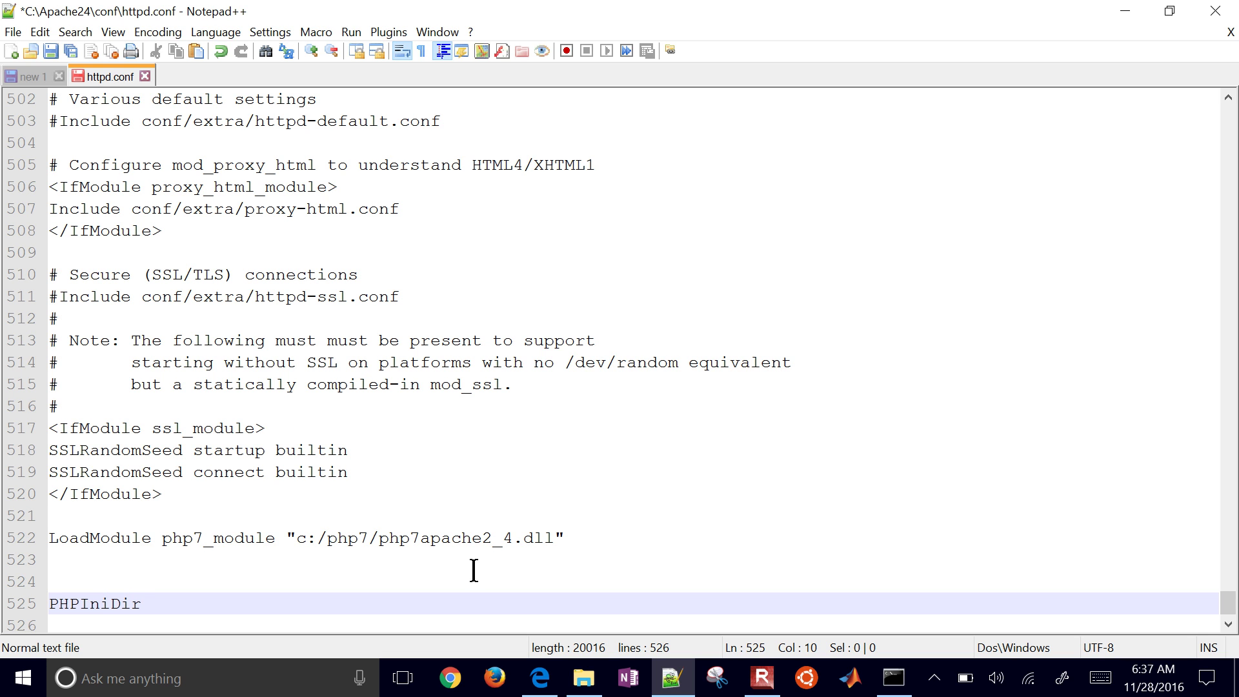
{"action": "type", "text": "\"C:/php7"}
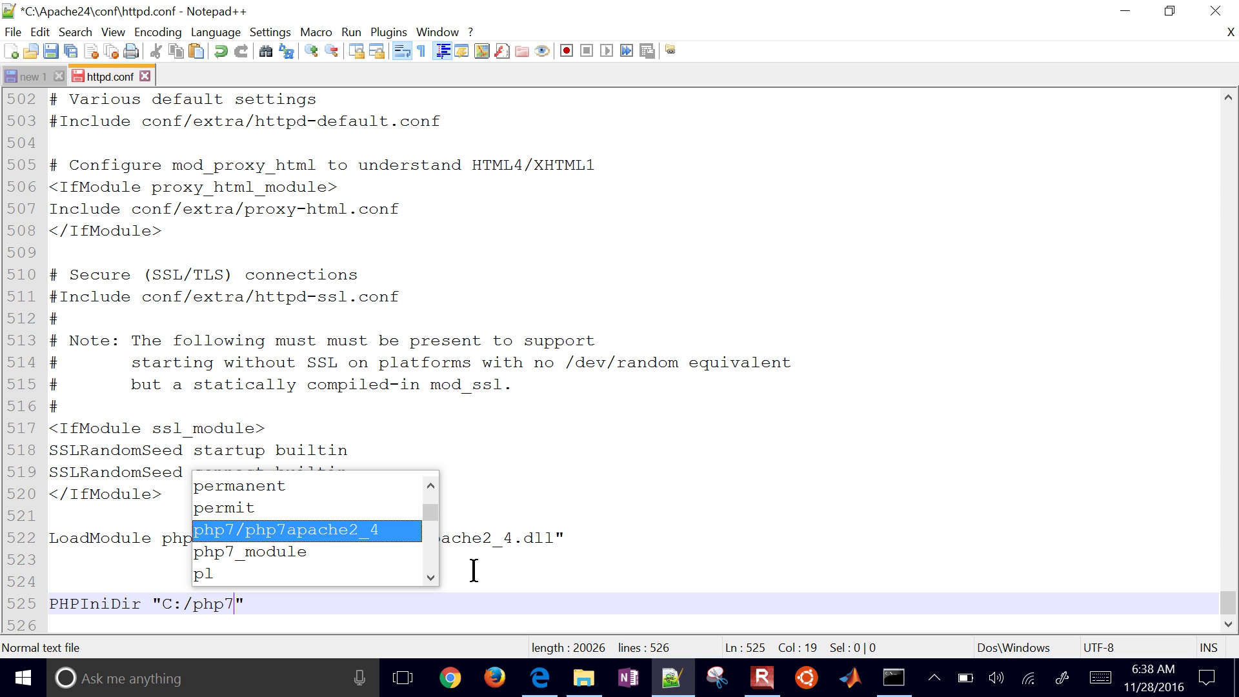
{"action": "key", "text": "Escape"}
{"action": "key", "text": "End"}
Insert an opening <FileMatch \.php$> tag and a closing </FileMatch> tag directly below the LoadModule line, with an empty line between them
{"action": "key", "text": "Up"}
{"action": "key", "text": "Up"}
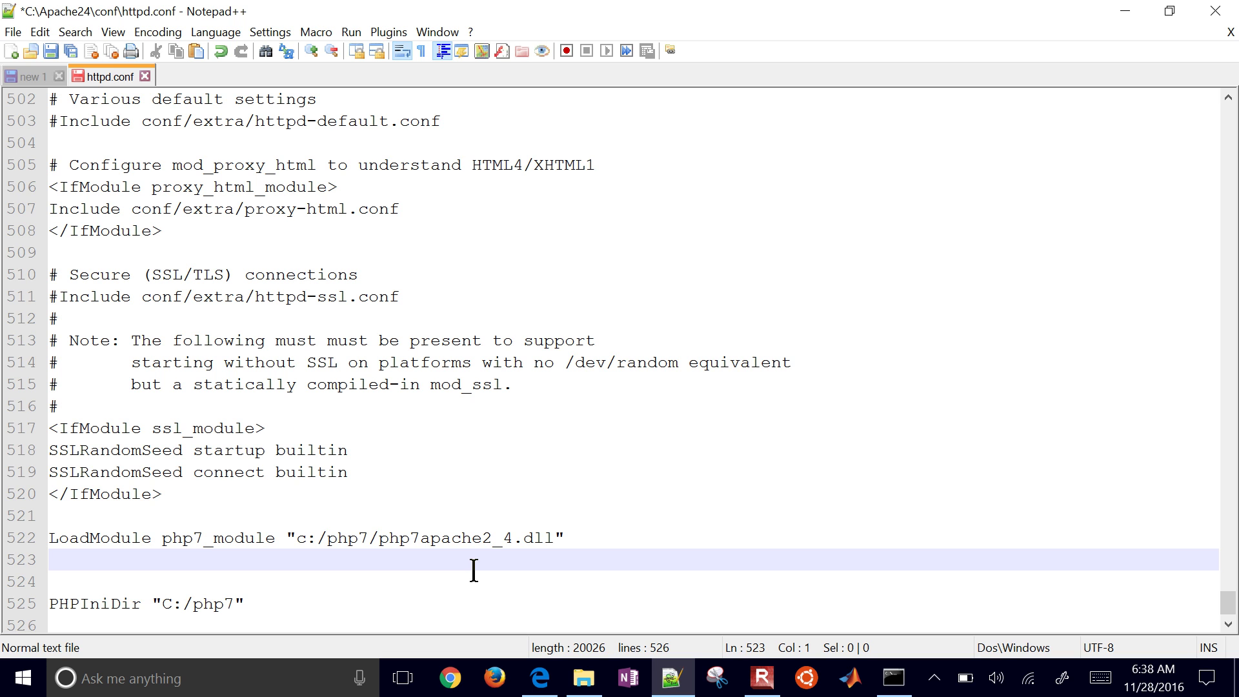
{"action": "type", "text": "<FileMath"}
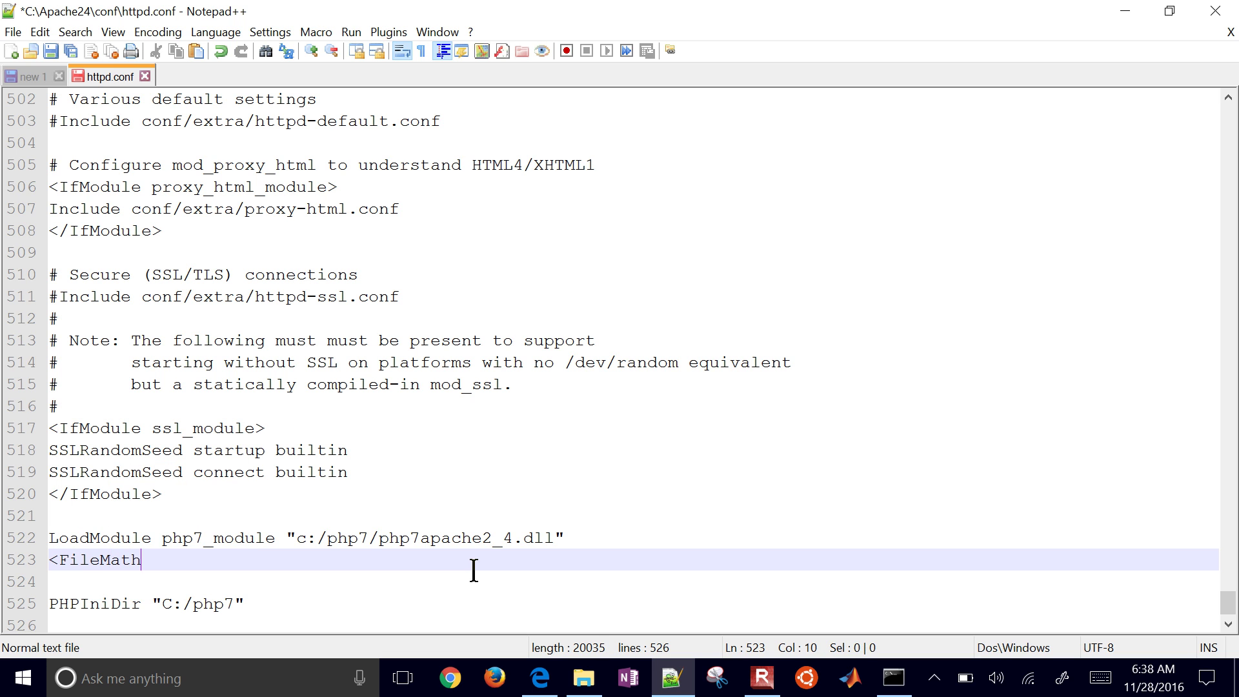
{"action": "key", "text": "BackSpace"}
{"action": "type", "text": "ch \\.php"}
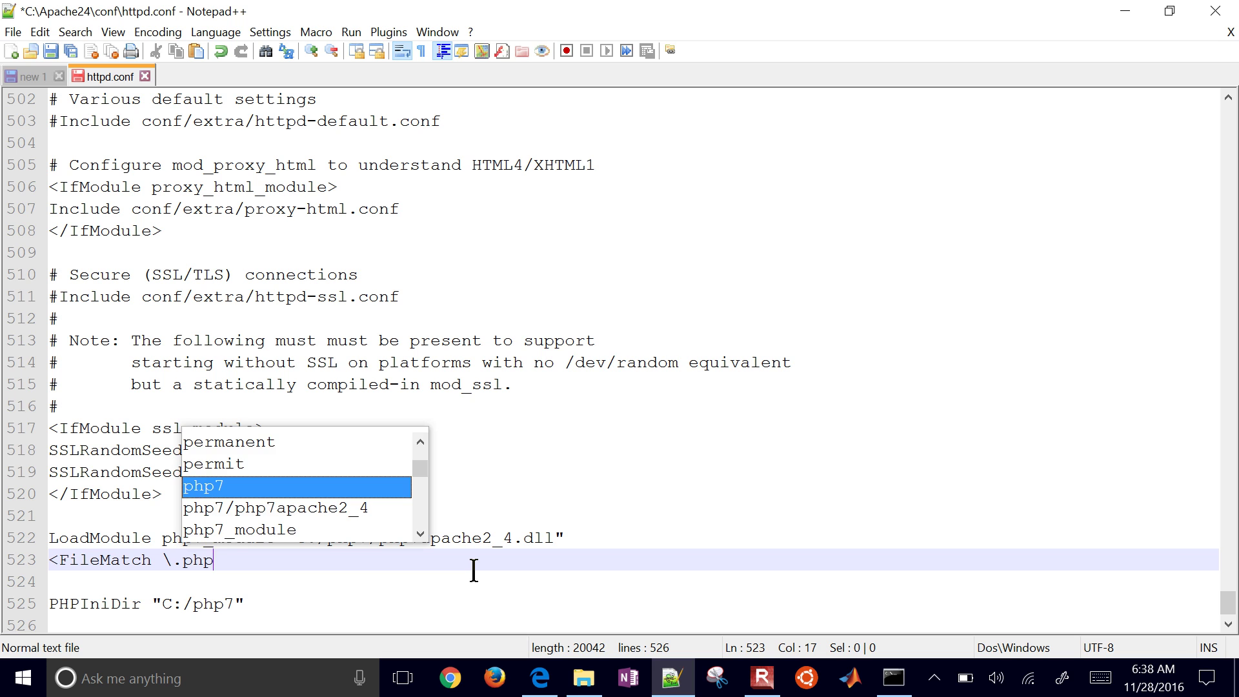
{"action": "type", "text": "$>"}
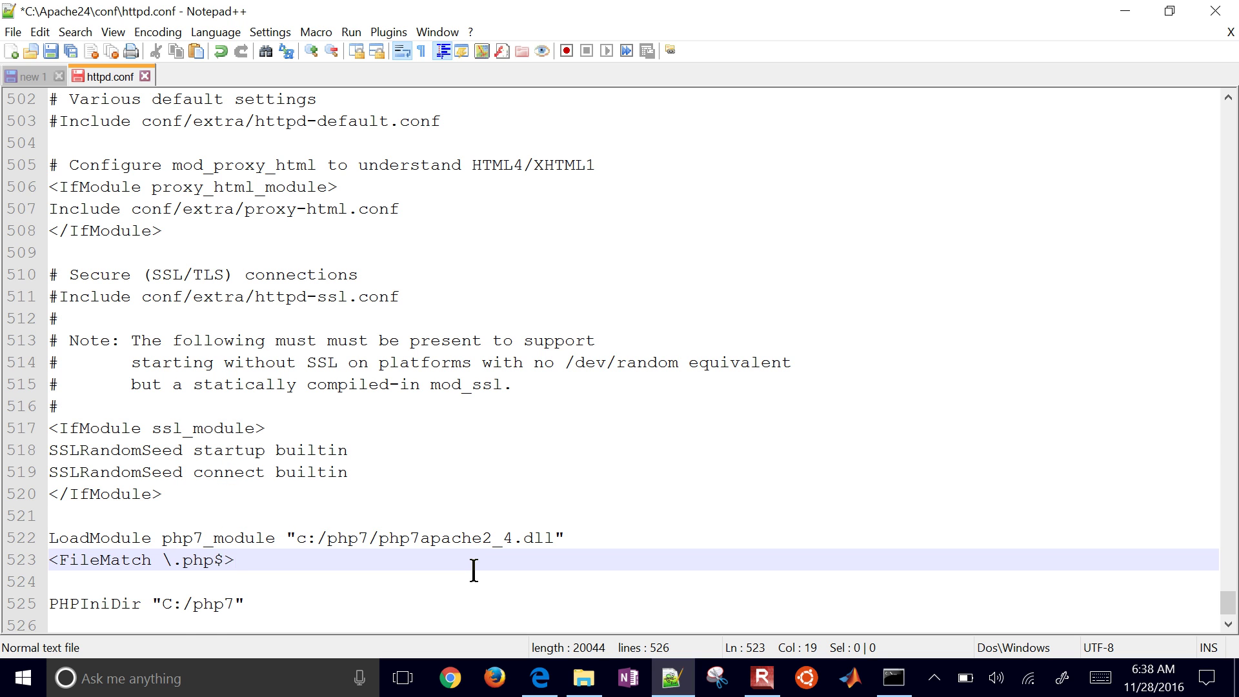
{"action": "key", "text": "Return"}
{"action": "key", "text": "Return"}
{"action": "type", "text": "<"}
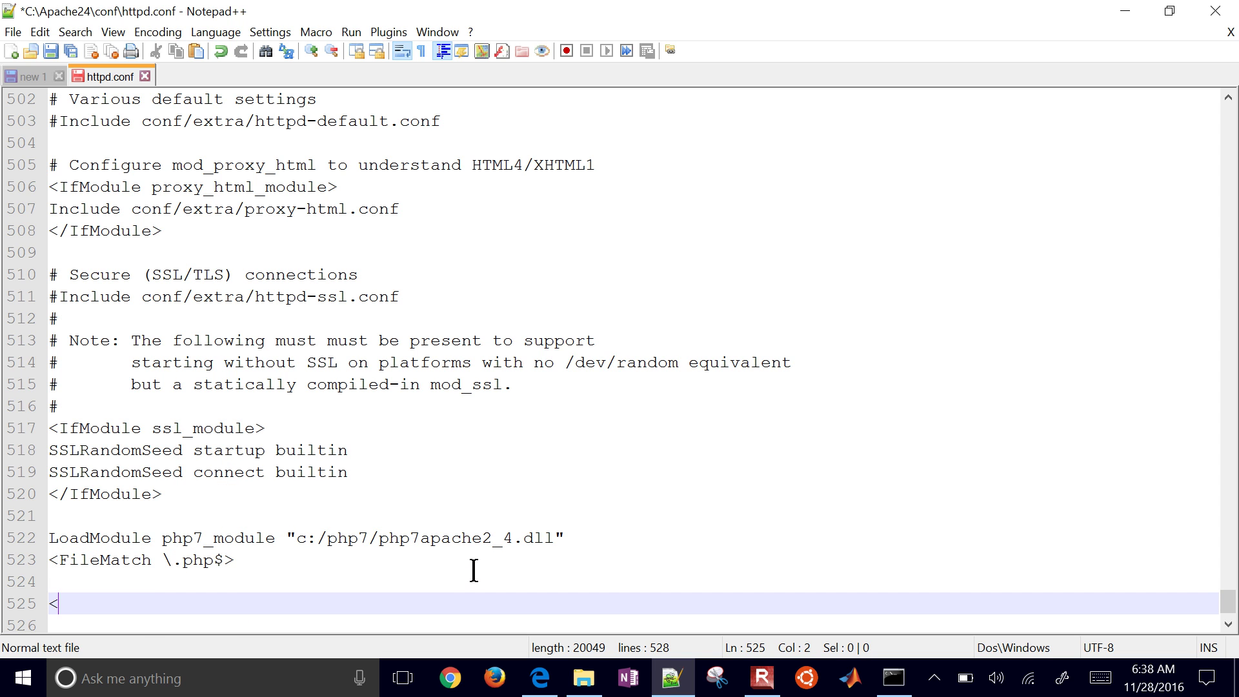
{"action": "type", "text": "/File"}
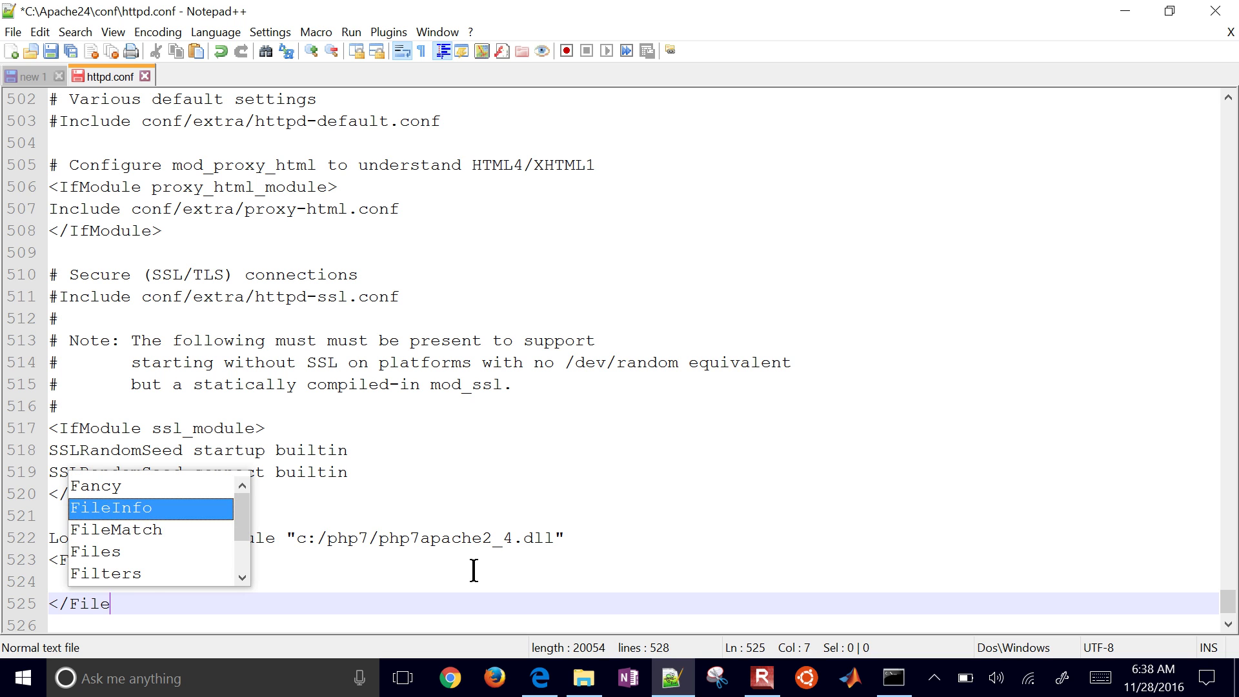
{"action": "type", "text": "Match>"}
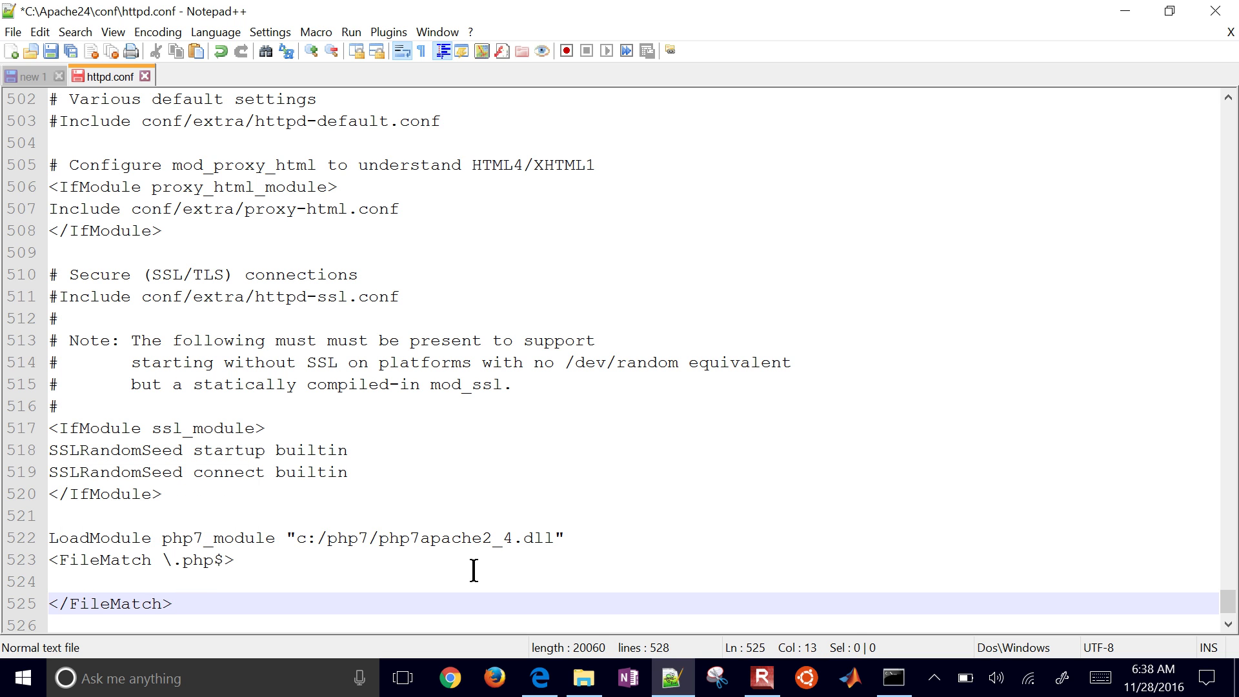
Correct both the opening and closing tags of the block to FilesMatch
{"action": "key", "text": "Up"}
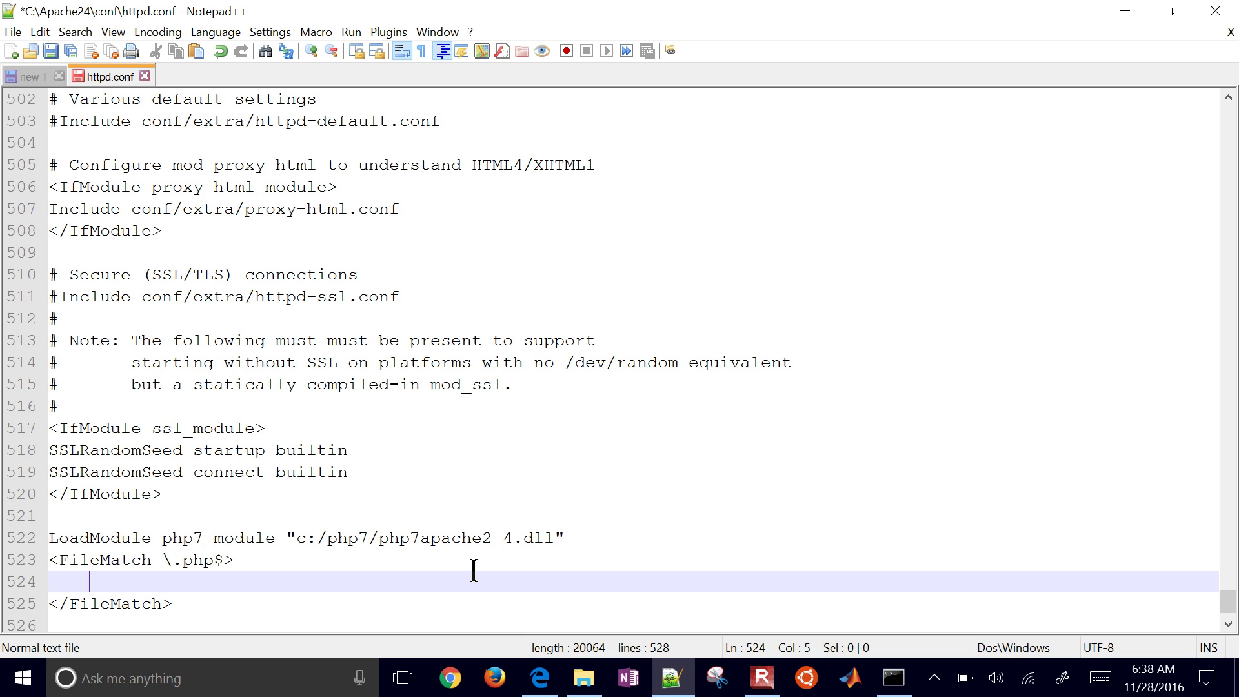
{"action": "key", "text": "Up"}
{"action": "key", "text": "Right"}
{"action": "type", "text": "s"}
{"action": "key", "text": "Down"}
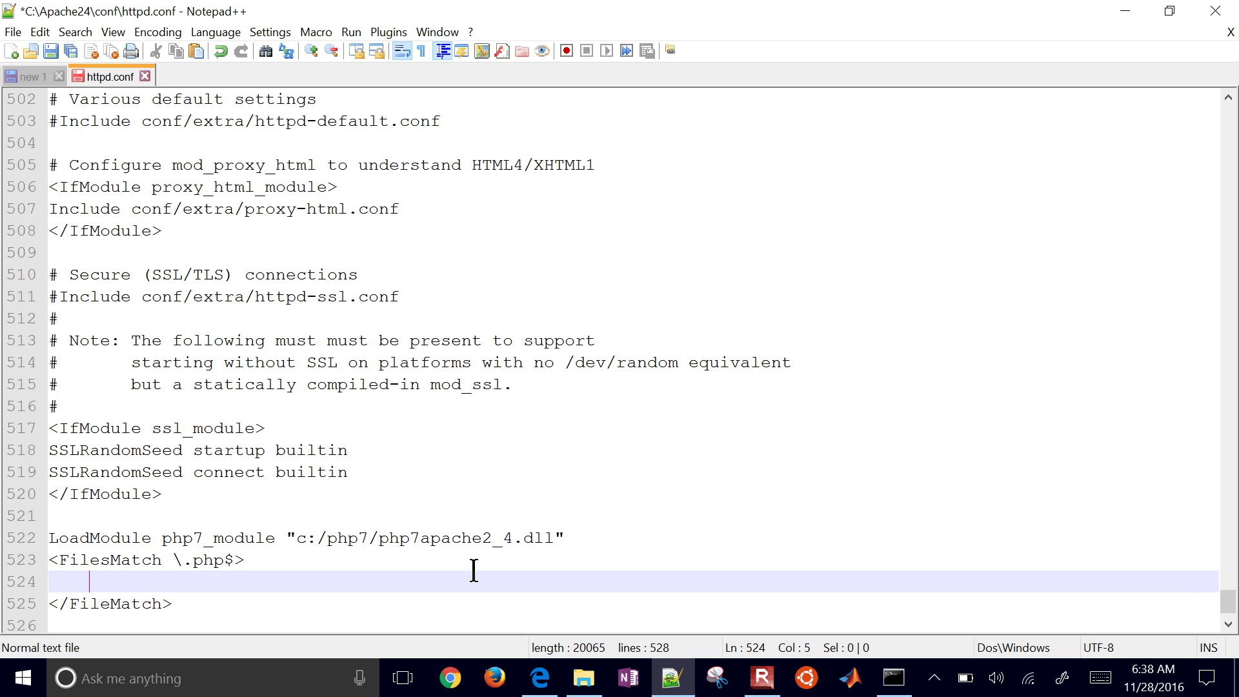
{"action": "key", "text": "Down"}
{"action": "type", "text": "s"}
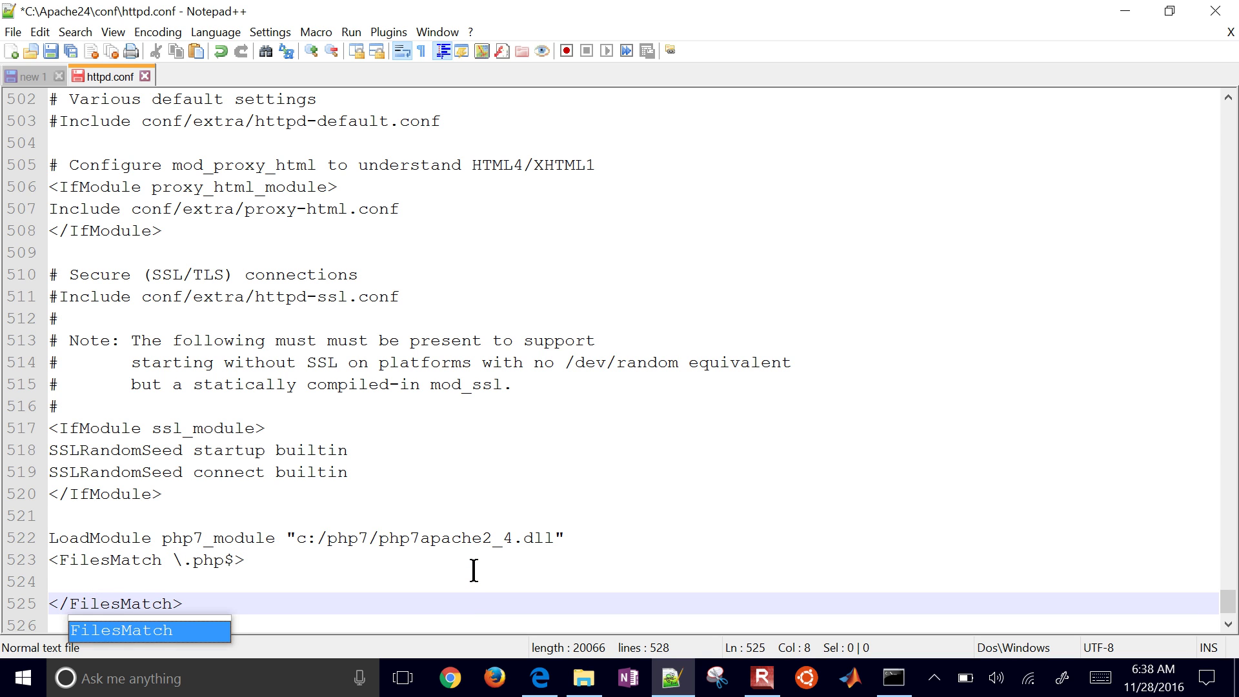
Enter SetHandler application/x-httpd-php on the indented line inside the FilesMatch block
{"action": "key", "text": "Left"}
{"action": "key", "text": "Up"}
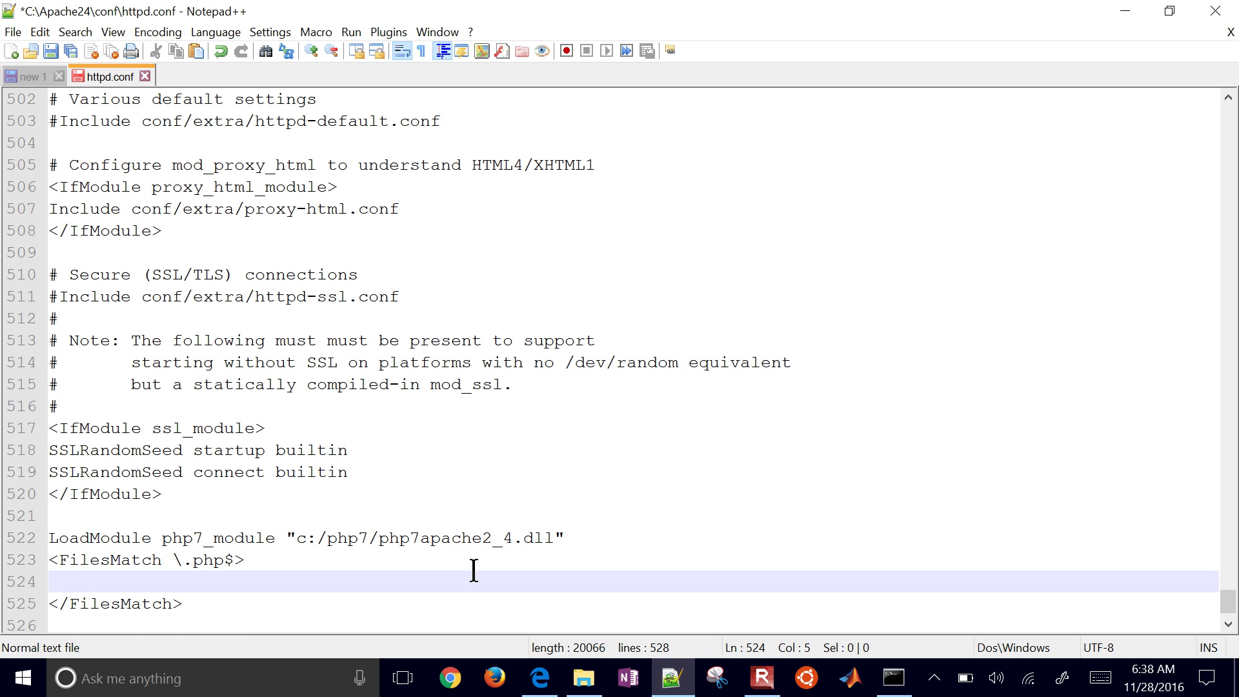
{"action": "type", "text": "S"}
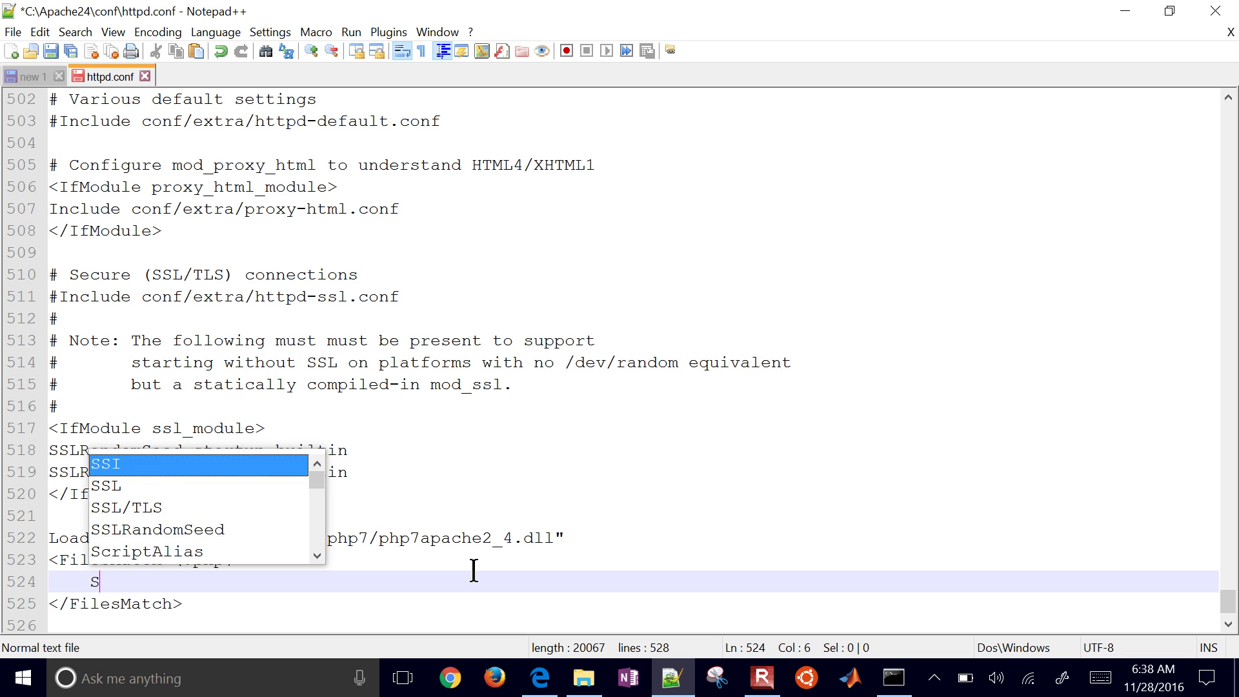
{"action": "type", "text": "etHand"}
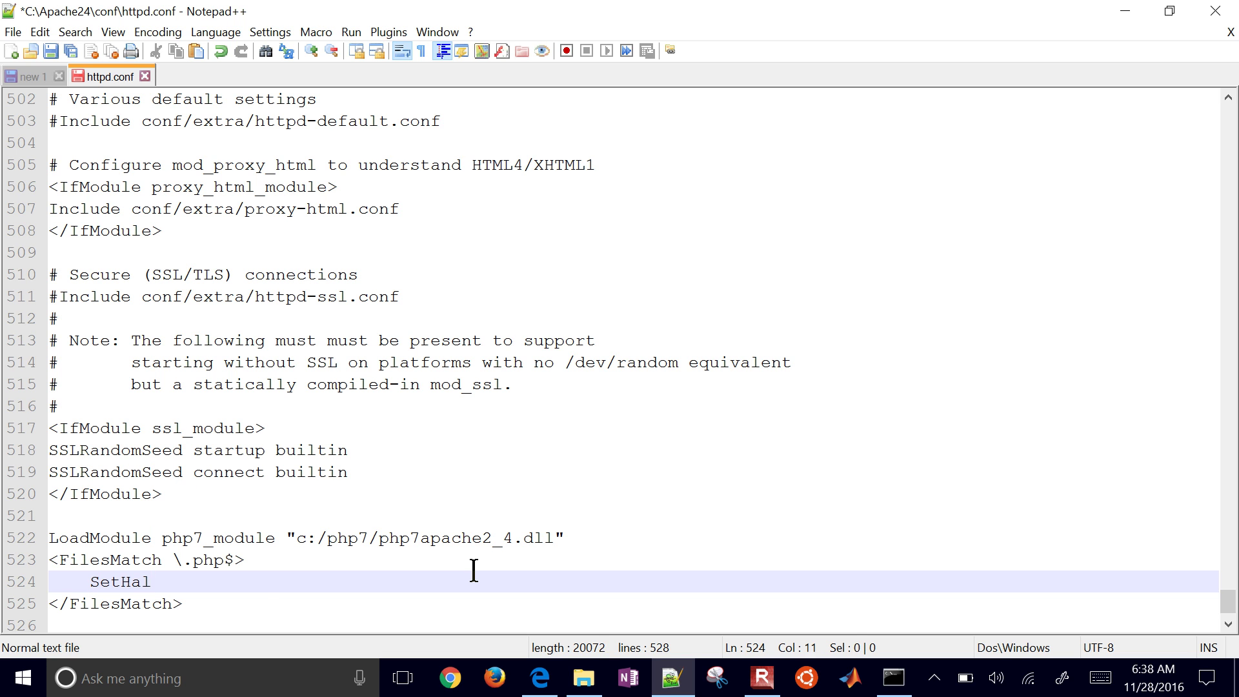
{"action": "type", "text": "ler application"}
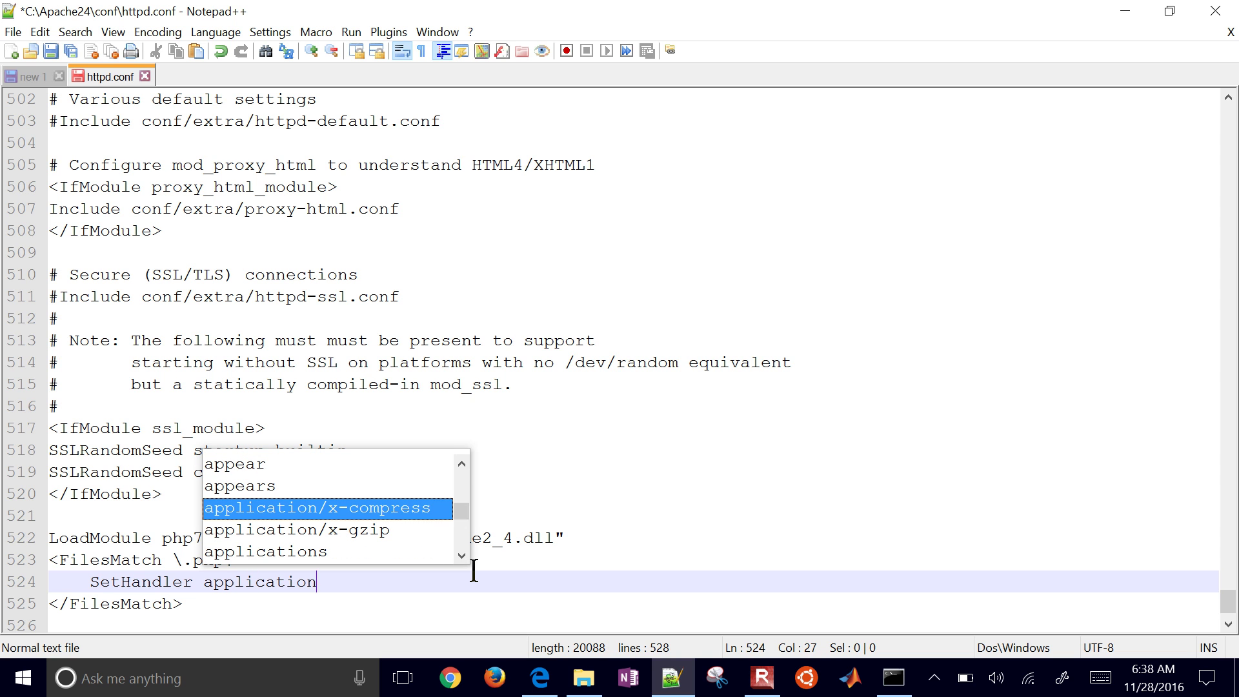
{"action": "type", "text": "/x-ht"}
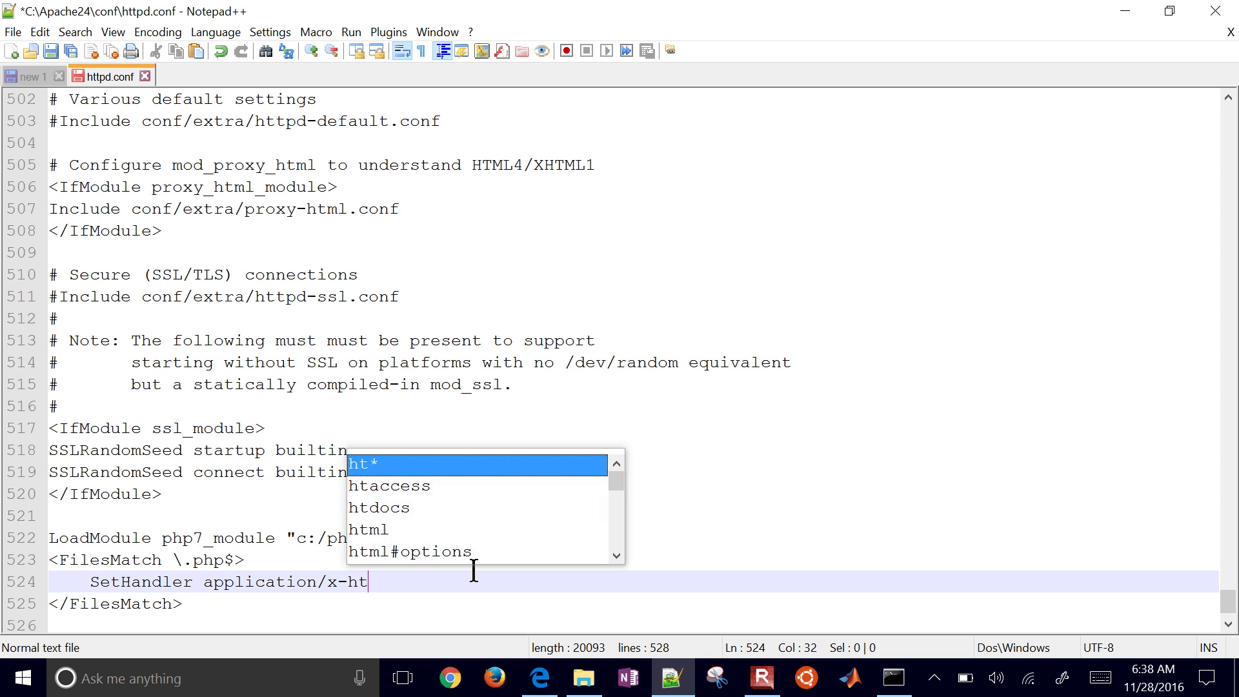
{"action": "type", "text": "tpd-php"}
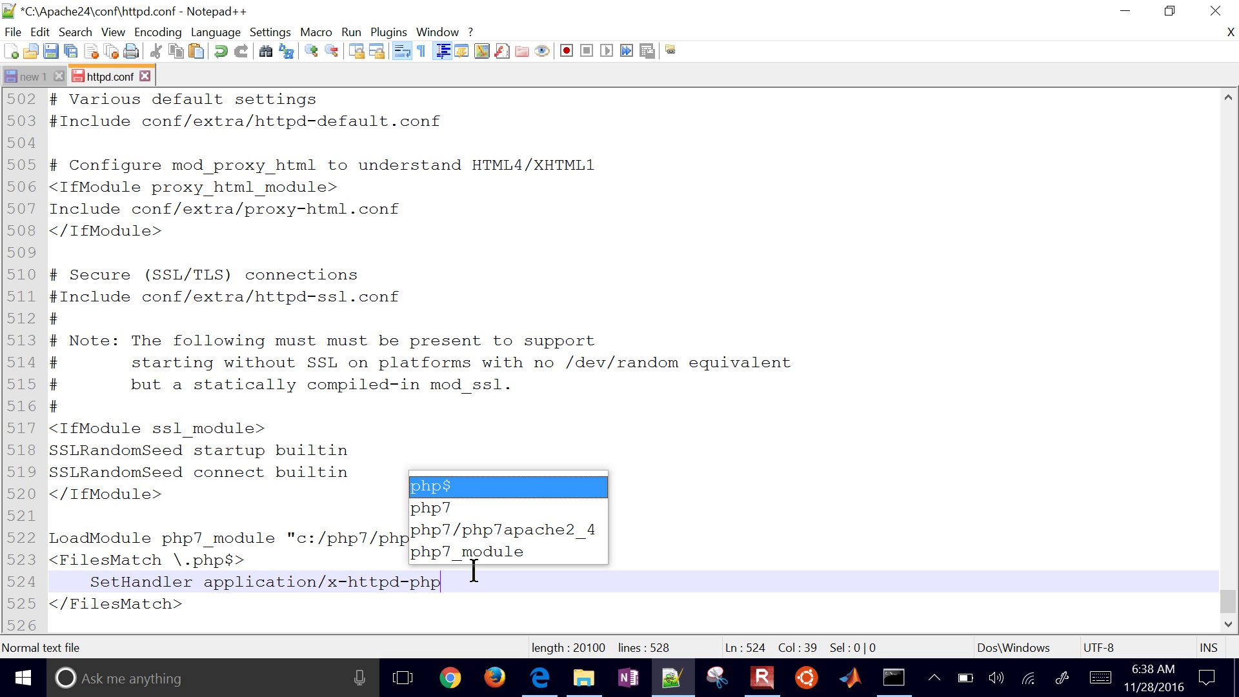
{"action": "key", "text": "Right"}
{"action": "key", "text": "Right"}
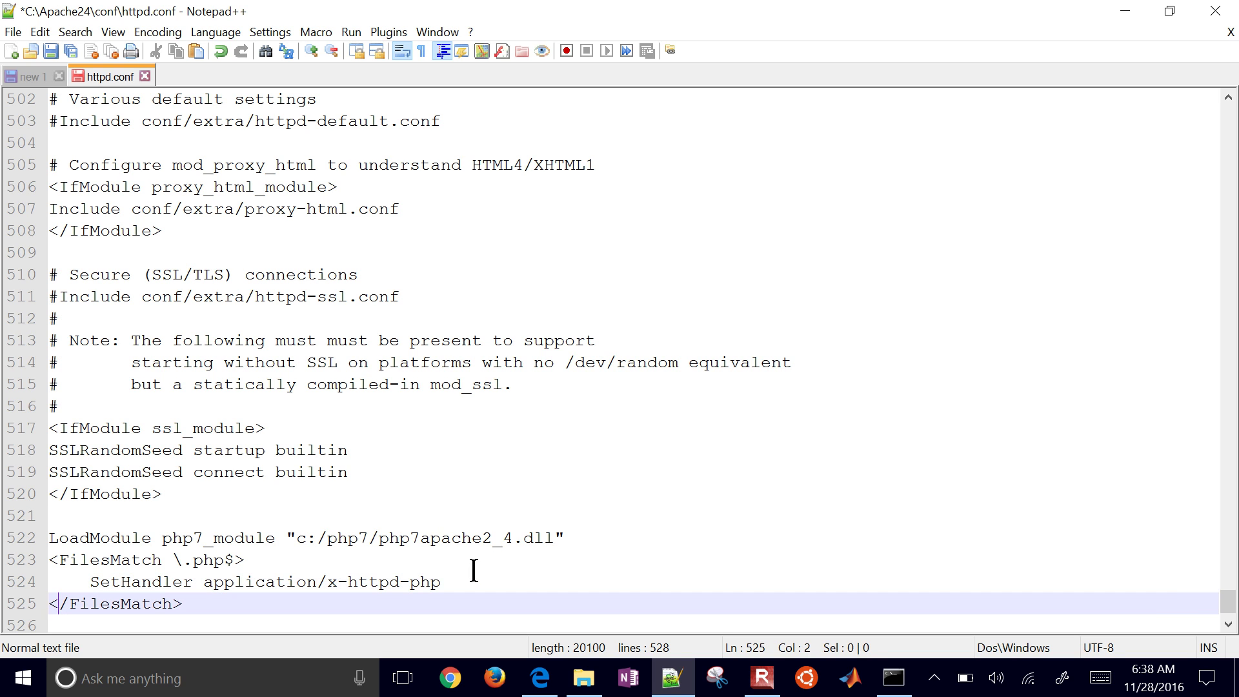
Select the added lines from LoadModule through PHPIniDir for review and save httpd.conf
{"action": "key", "text": "Down"}
{"action": "key", "text": "Down"}
{"action": "key", "text": "Up"}
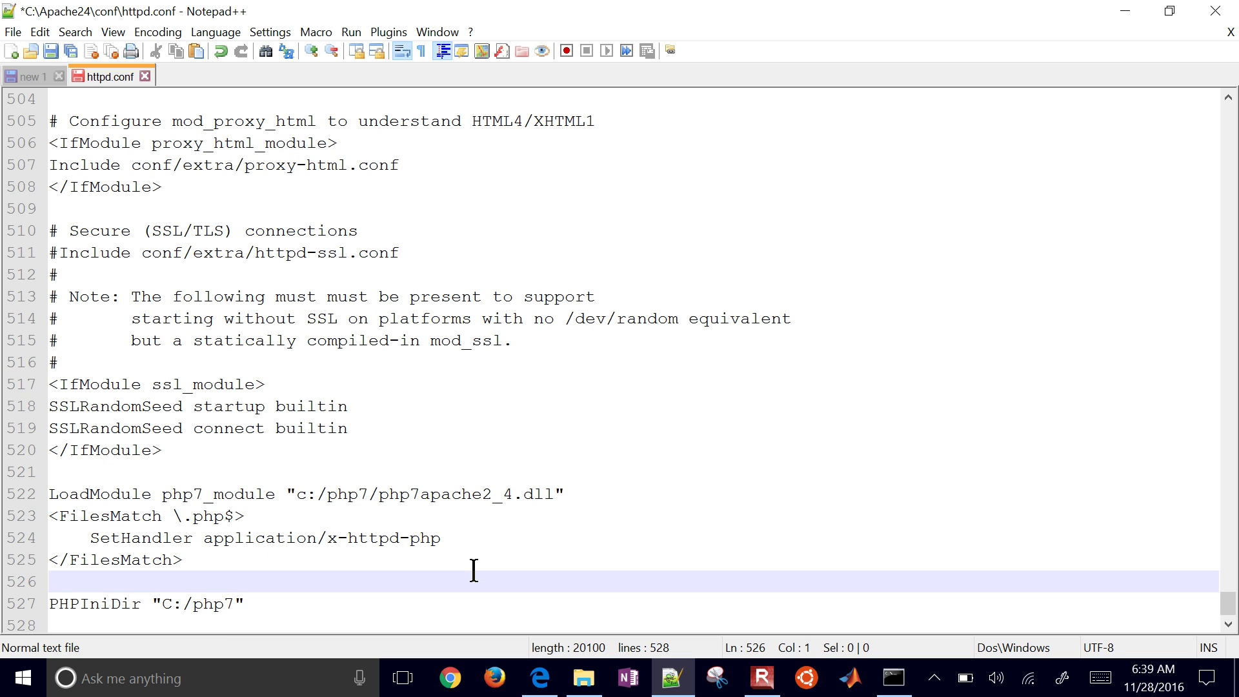
{"action": "key", "text": "Up"}
{"action": "key", "text": "Up"}
{"action": "key", "text": "Up"}
{"action": "key", "text": "Up"}
{"action": "key", "text": "Up"}
{"action": "key", "text": "Down"}
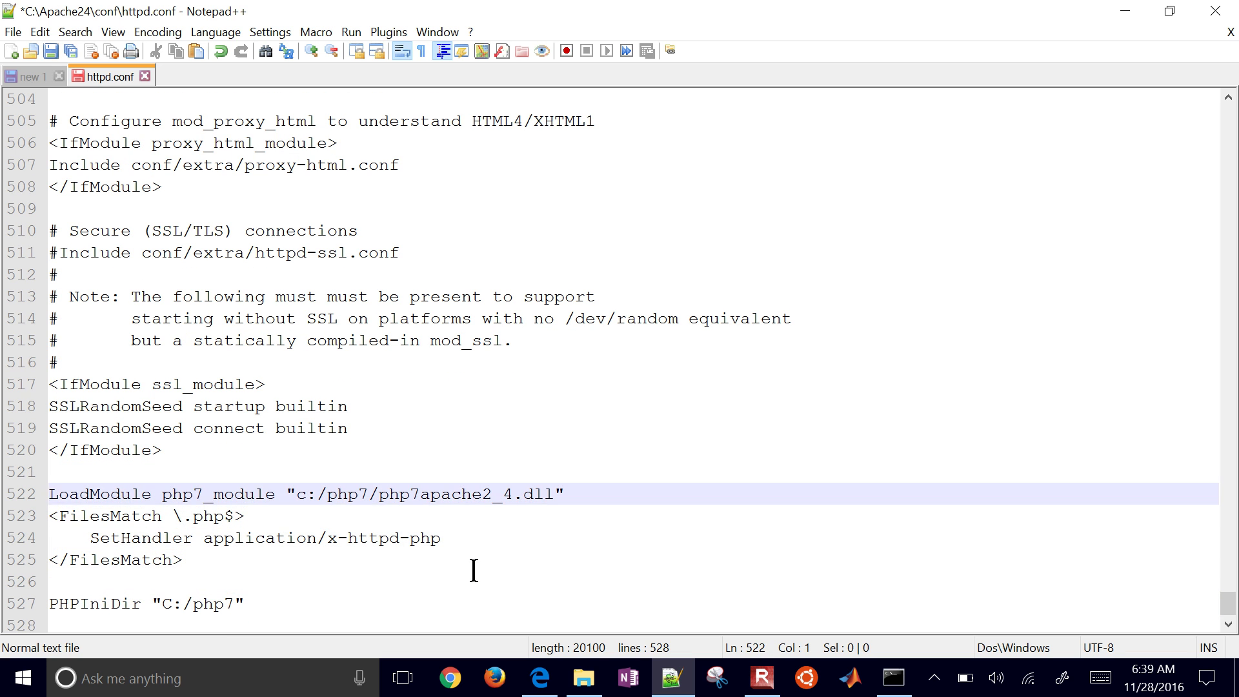
{"action": "key", "text": "shift+Down"}
{"action": "key", "text": "shift+Down"}
{"action": "key", "text": "shift+Down"}
{"action": "key", "text": "shift+Down"}
{"action": "key", "text": "shift+Down"}
{"action": "key", "text": "shift+Down"}
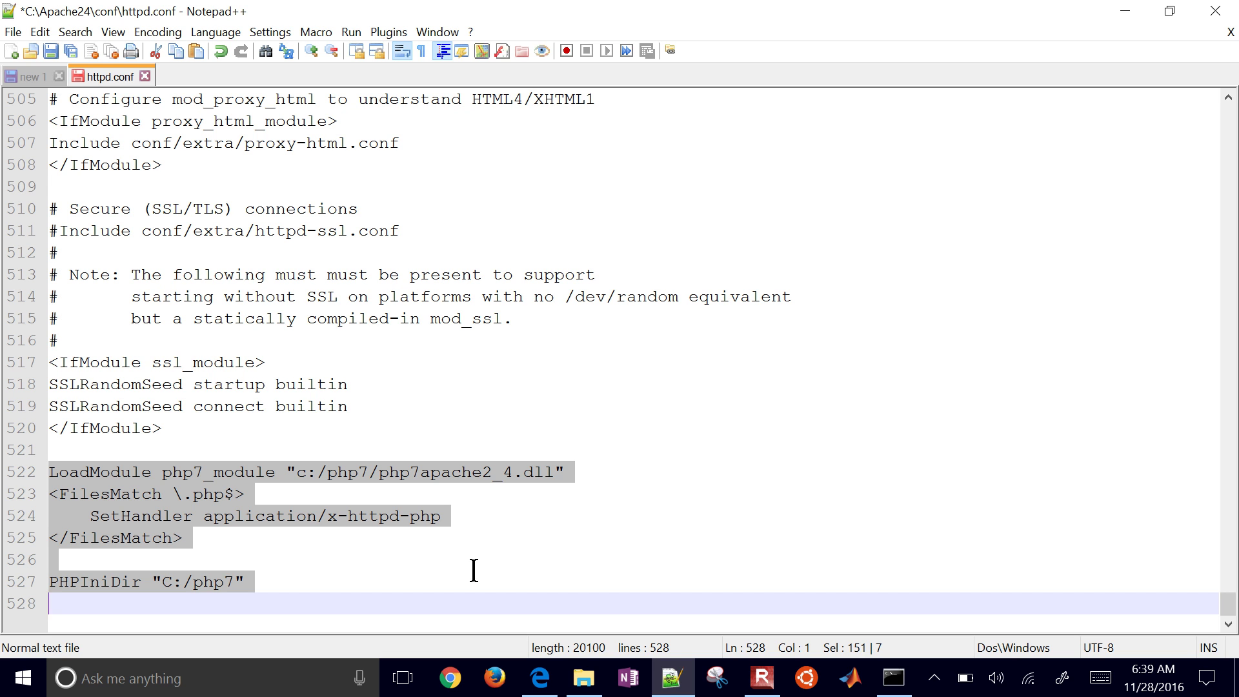
{"action": "key", "text": "ctrl+s"}
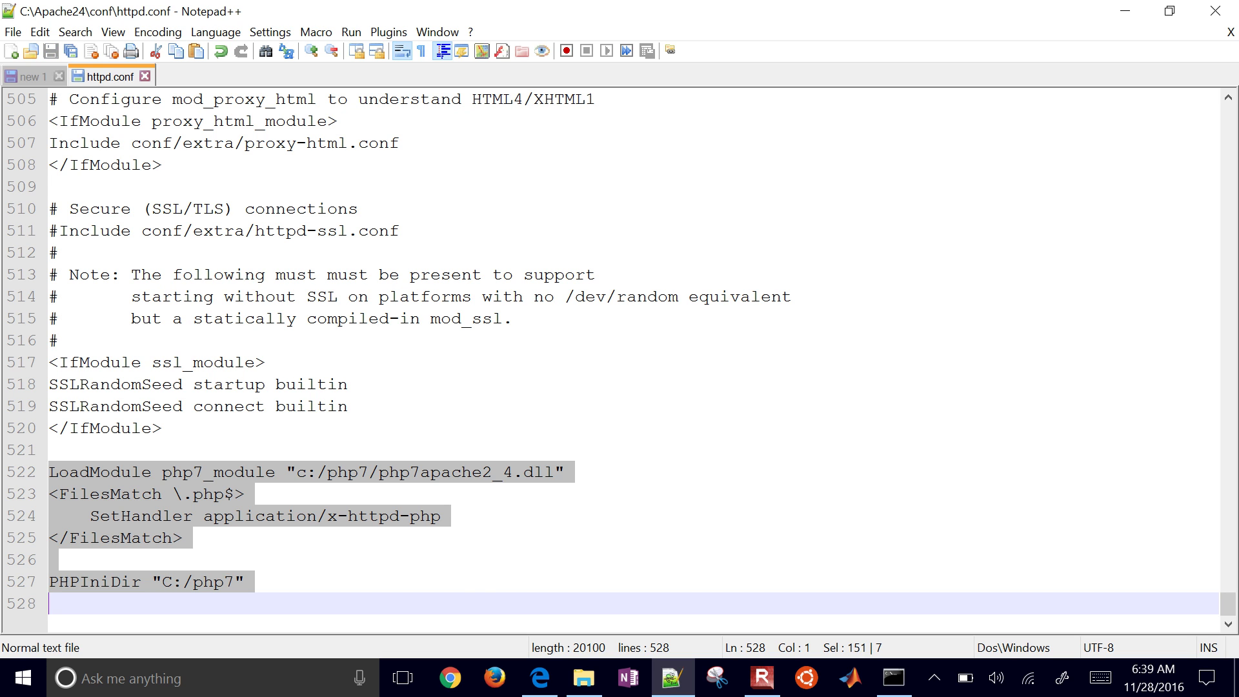
Switch to File Explorer and extract php-7.0.13-Win32-VC14-x64.zip in Downloads to a folder of the same name
{"action": "key", "text": "alt+Tab"}
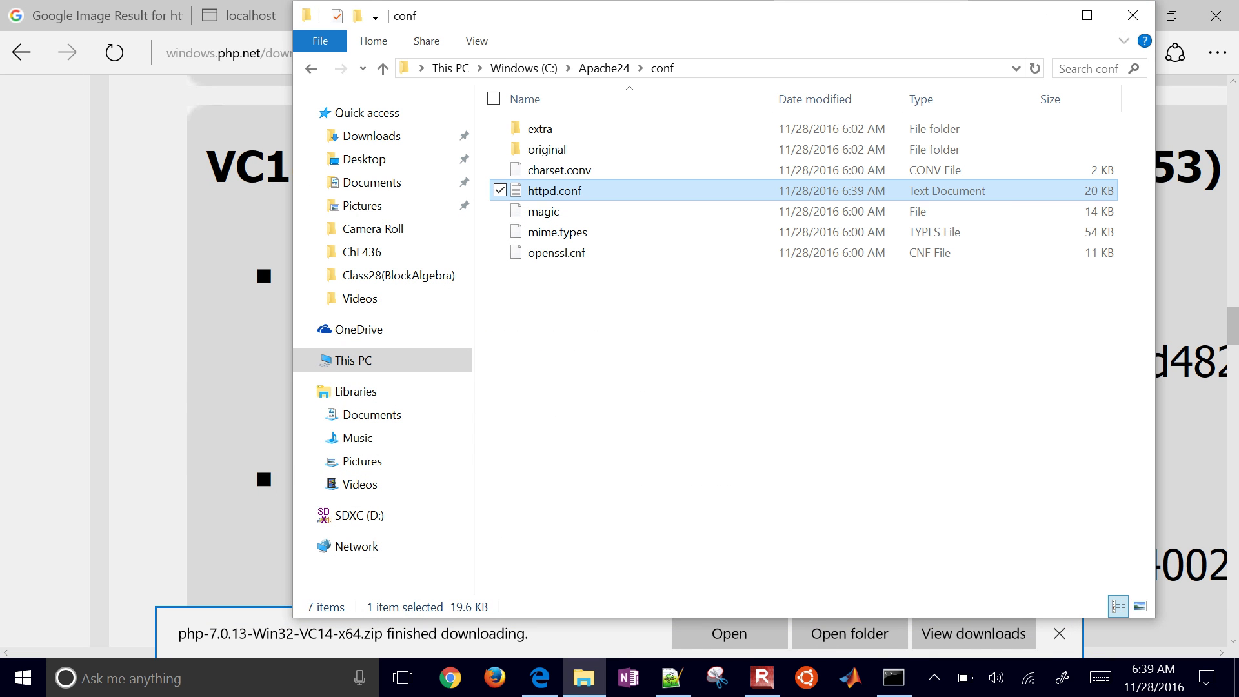
{"action": "key", "text": "super+Down"}
{"action": "key", "text": "alt+Tab"}
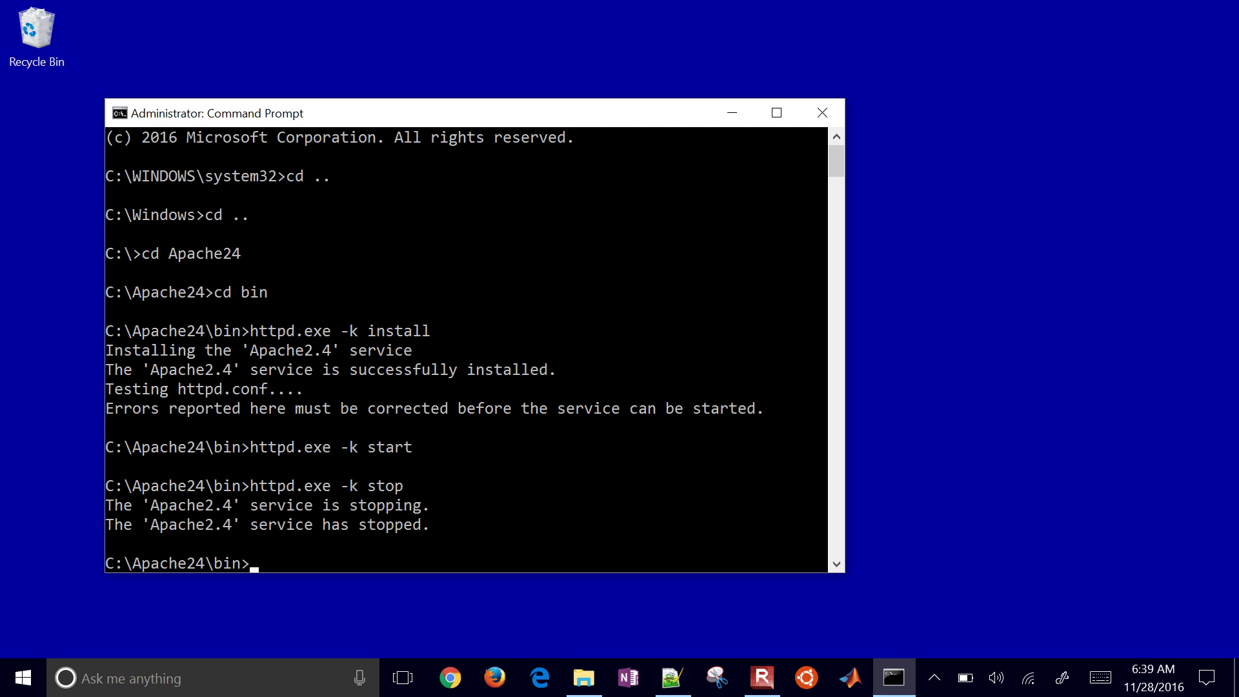
{"action": "key", "text": "alt+Tab"}
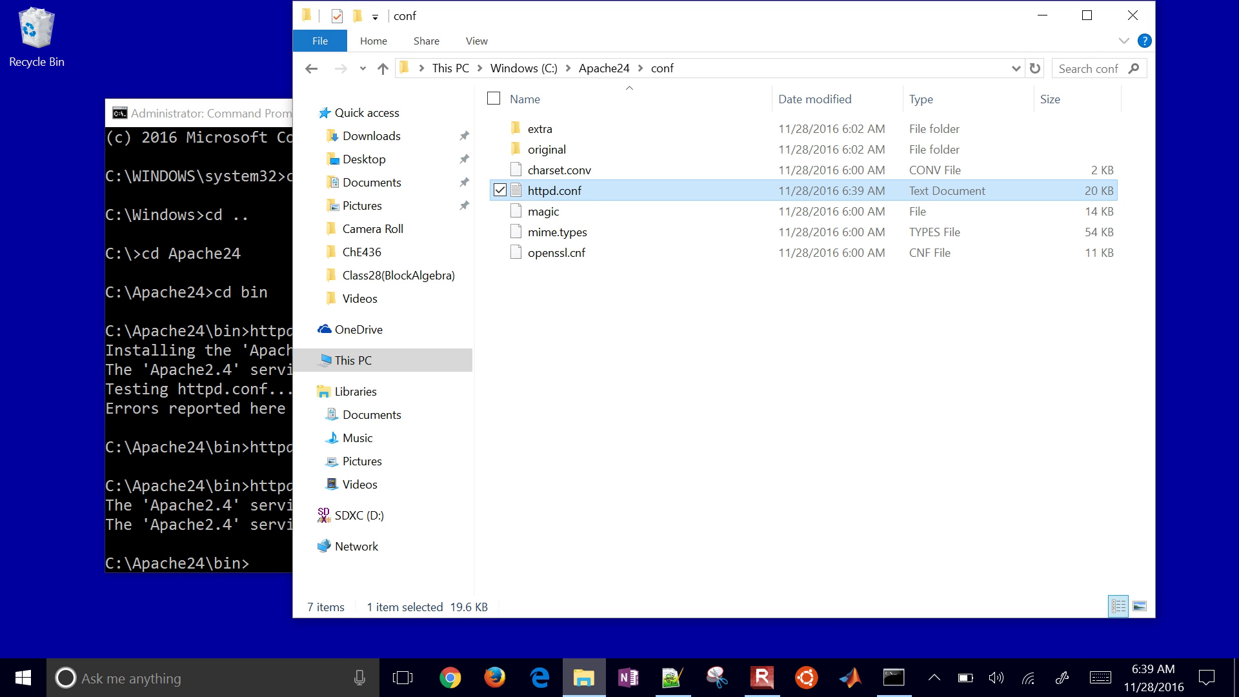
{"action": "left_click", "coordinate": [372, 136]}
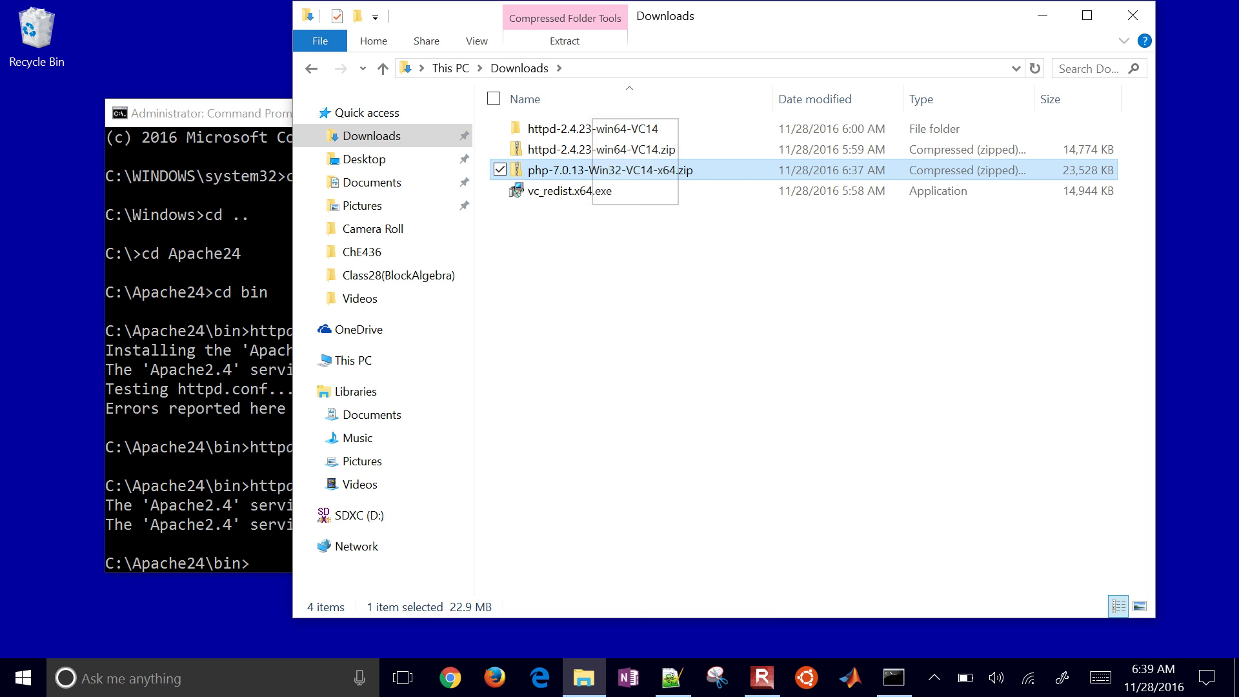
{"action": "right_click", "coordinate": [638, 170]}
{"action": "left_click", "coordinate": [433, 141]}
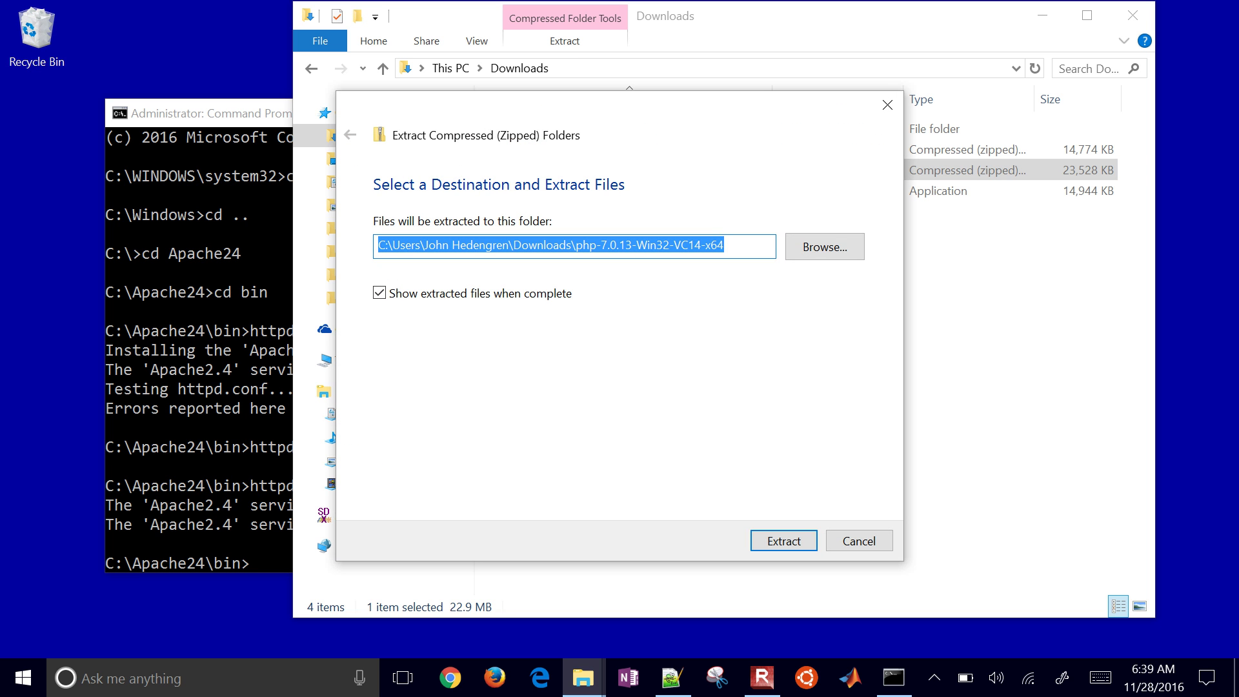
{"action": "left_click", "coordinate": [783, 541]}
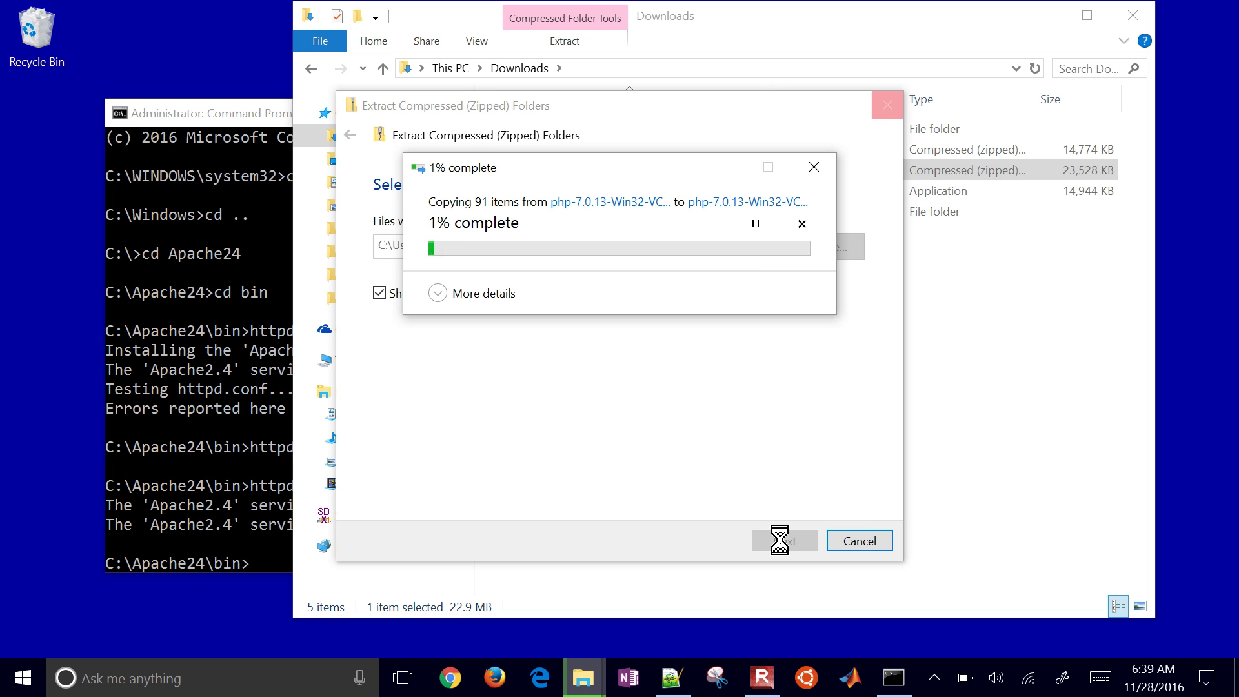
{"action": "mouse_move", "coordinate": [582, 678]}
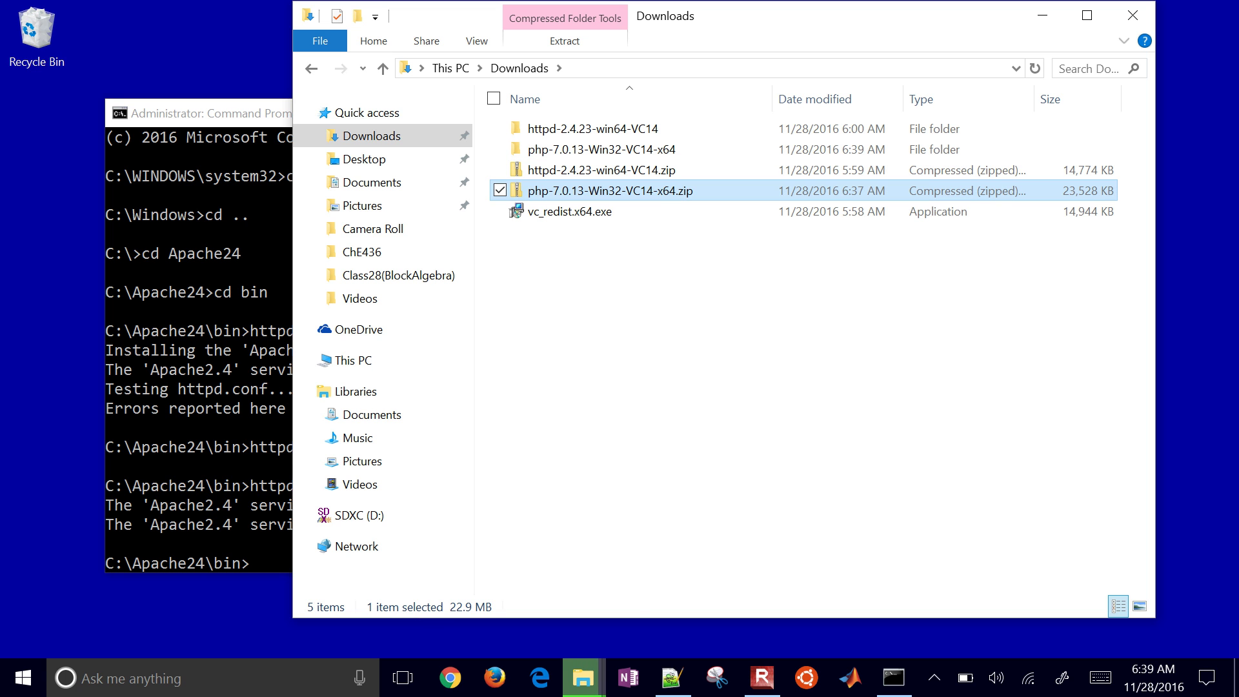
{"action": "left_click", "coordinate": [720, 576]}
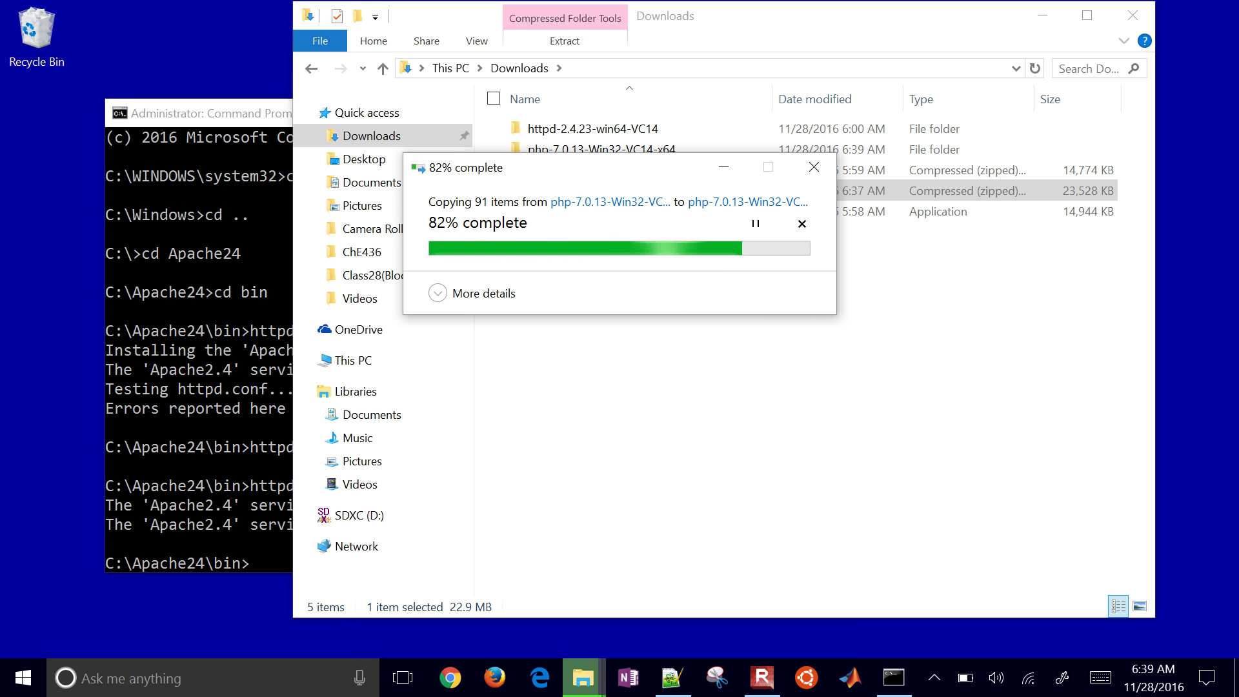
{"action": "left_click", "coordinate": [438, 293]}
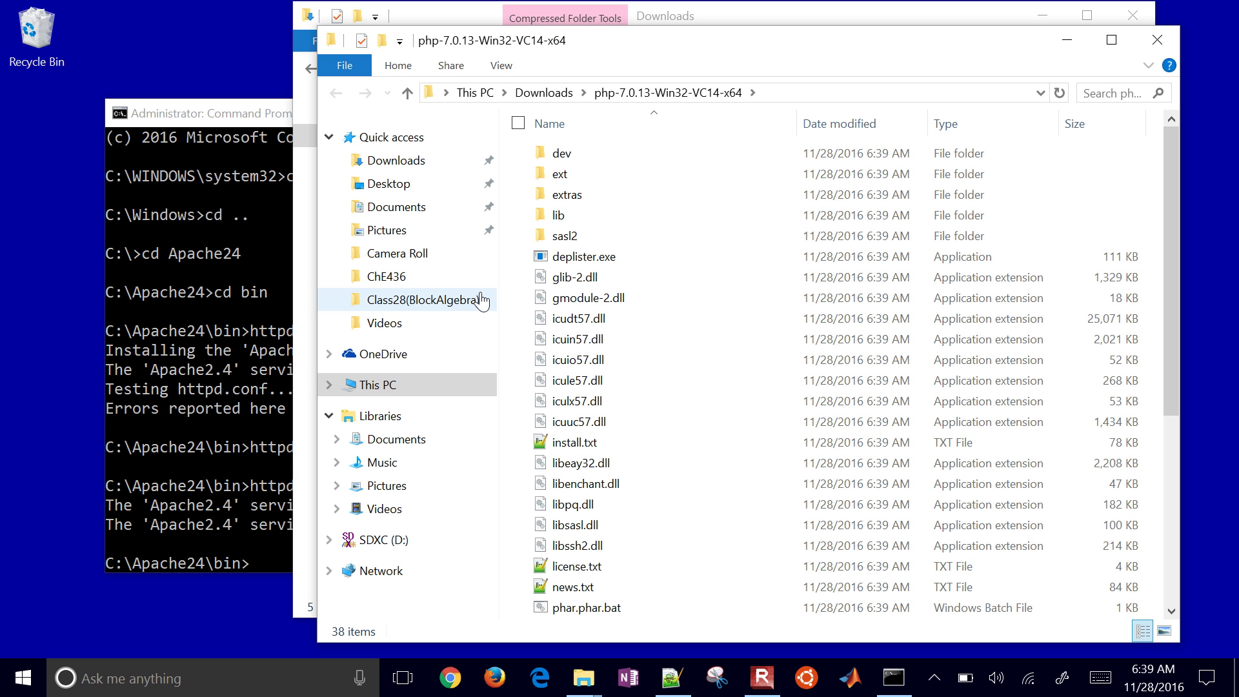
Locate and select php7apache2_4.dll in the extracted PHP folder
{"action": "left_click_drag", "start_coordinate": [1179, 409], "coordinate": [1175, 409]}
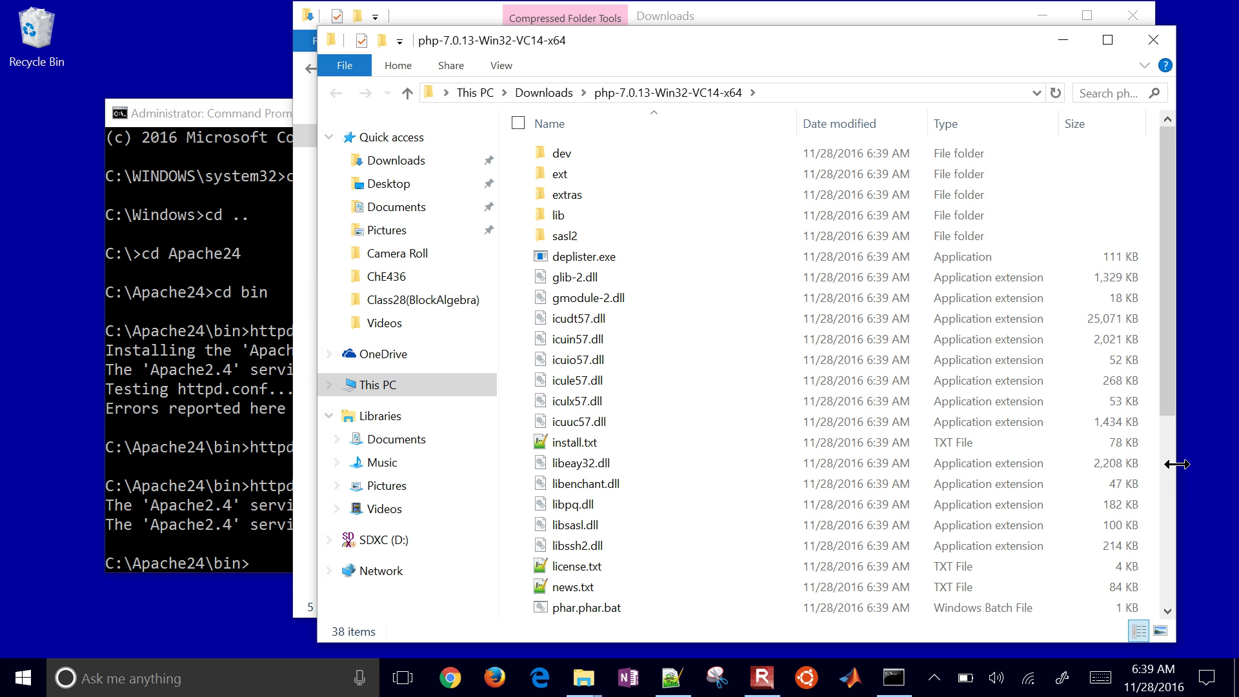
{"action": "scroll", "coordinate": [1176, 409], "scroll_direction": "down", "scroll_amount": 5}
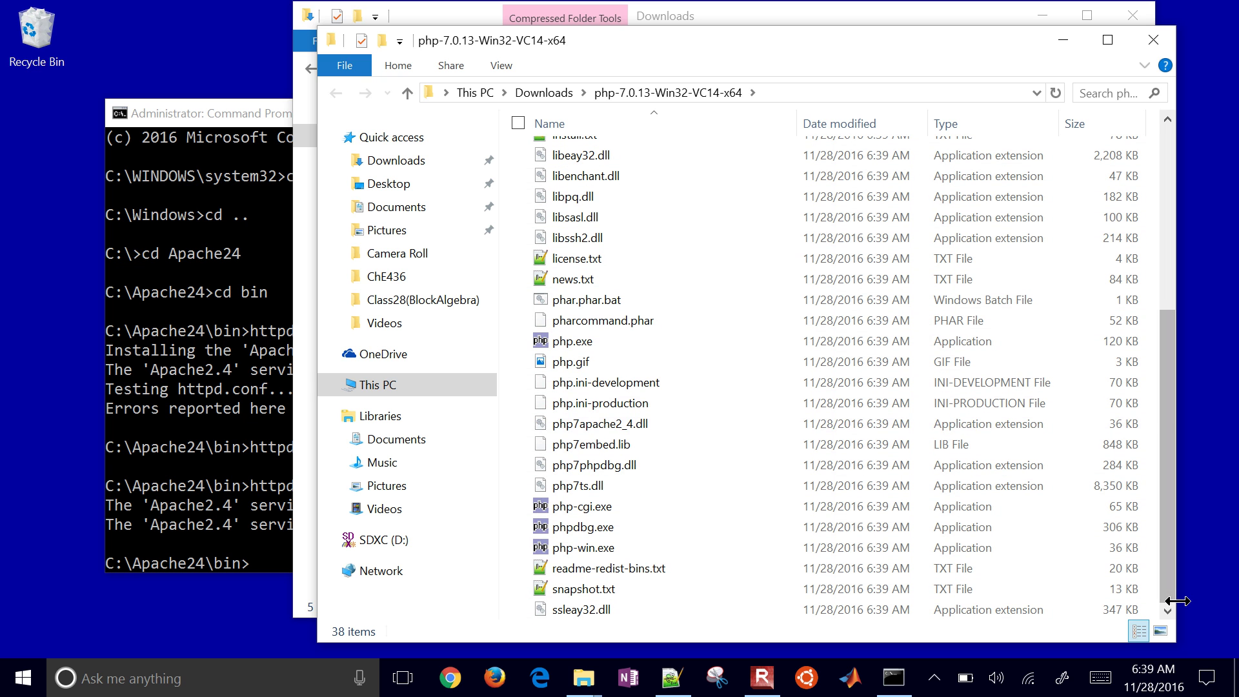
{"action": "left_click", "coordinate": [581, 423]}
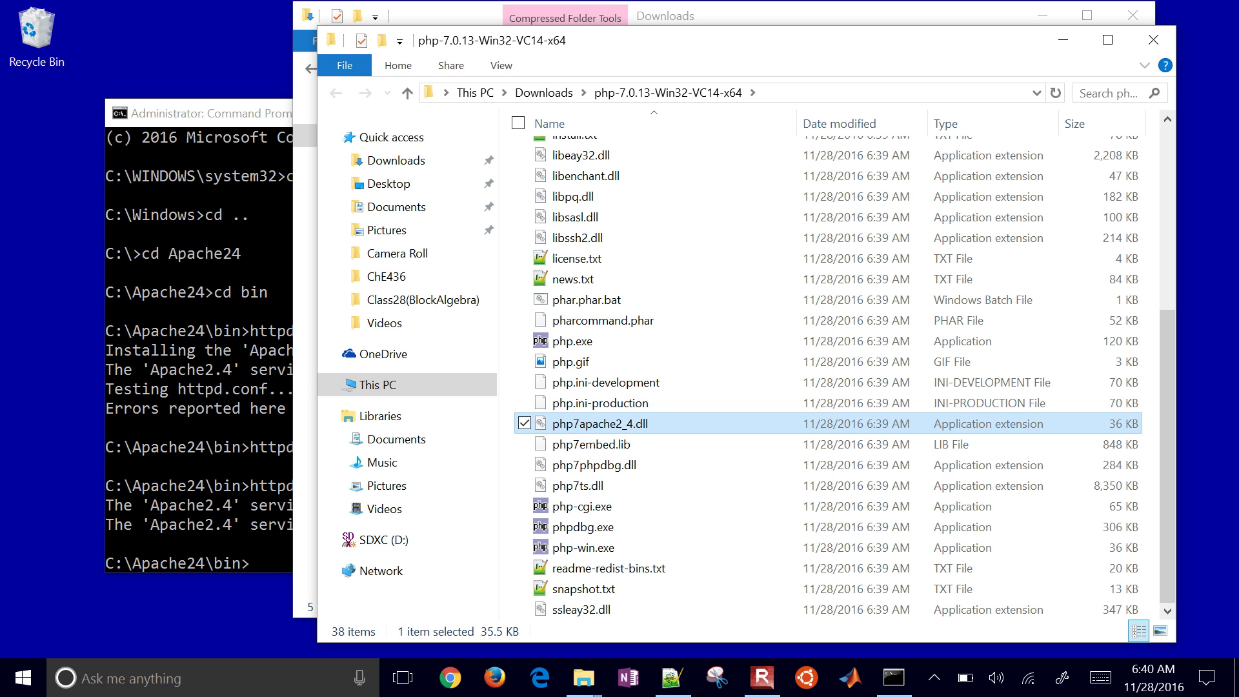
{"action": "left_click_drag", "start_coordinate": [1175, 338], "coordinate": [1183, 262]}
Copy the extracted php-7.0.13-Win32-VC14-x64 folder from Downloads to the root of drive C:
{"action": "left_click", "coordinate": [544, 92]}
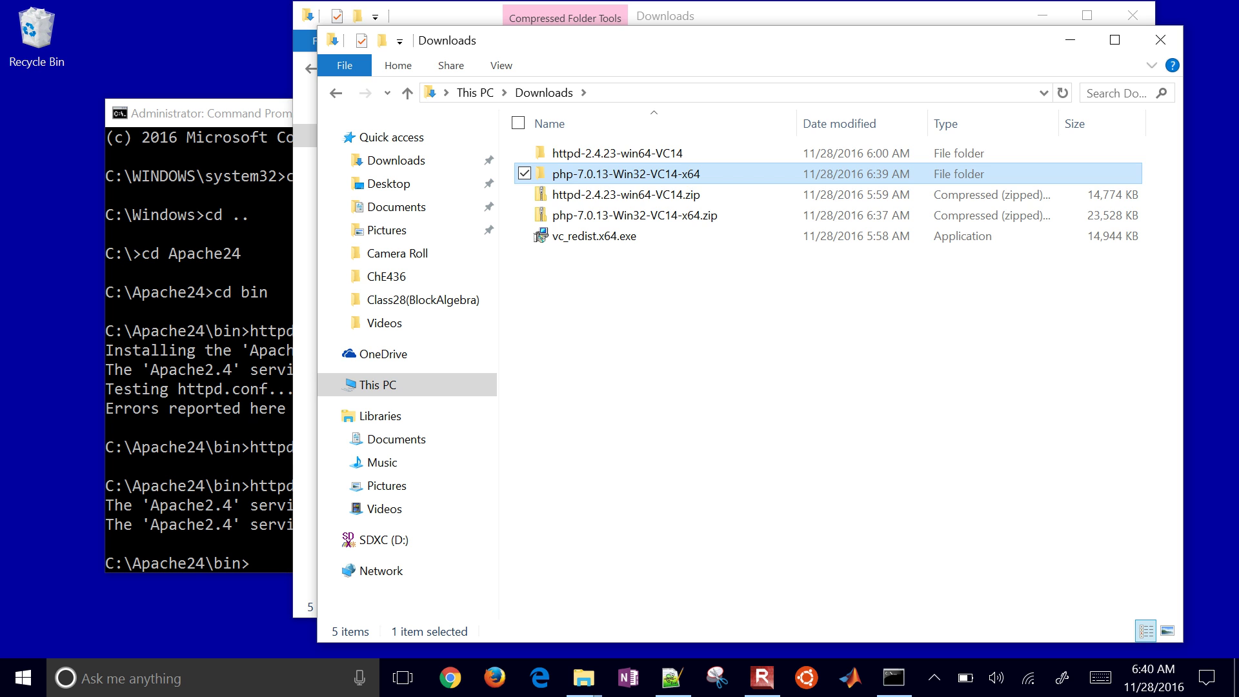
{"action": "left_click", "coordinate": [377, 385]}
{"action": "double_click", "coordinate": [639, 354]}
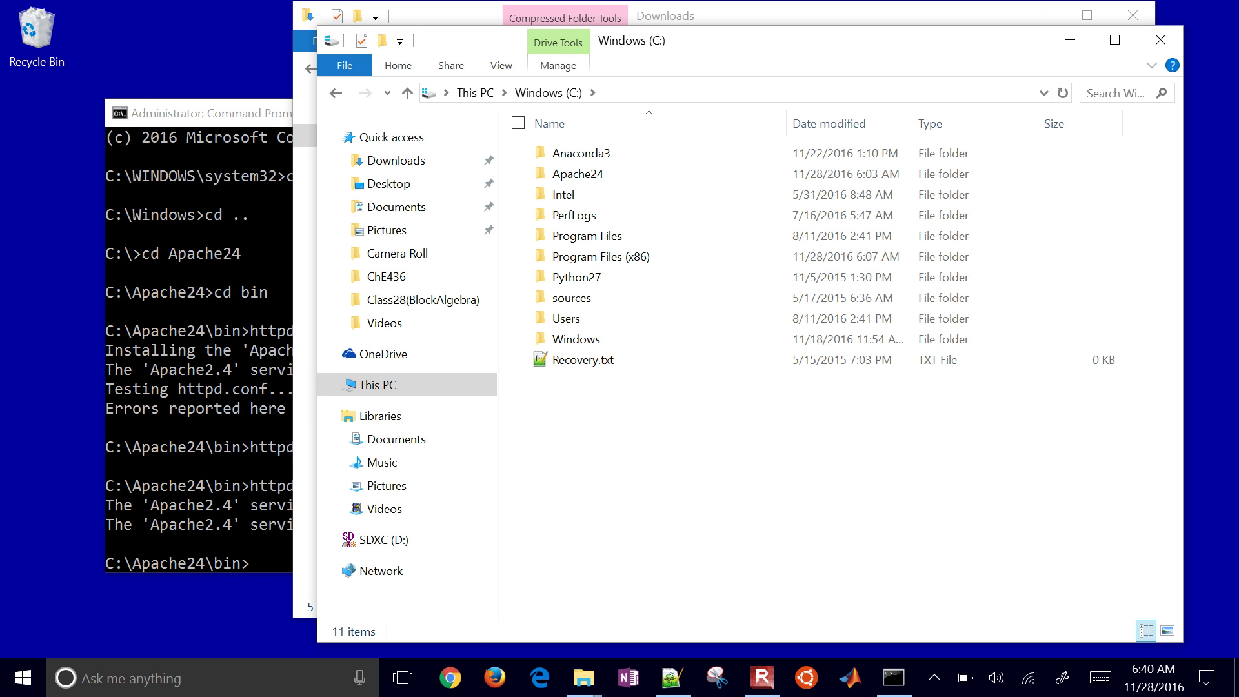
{"action": "key", "text": "ctrl+v"}
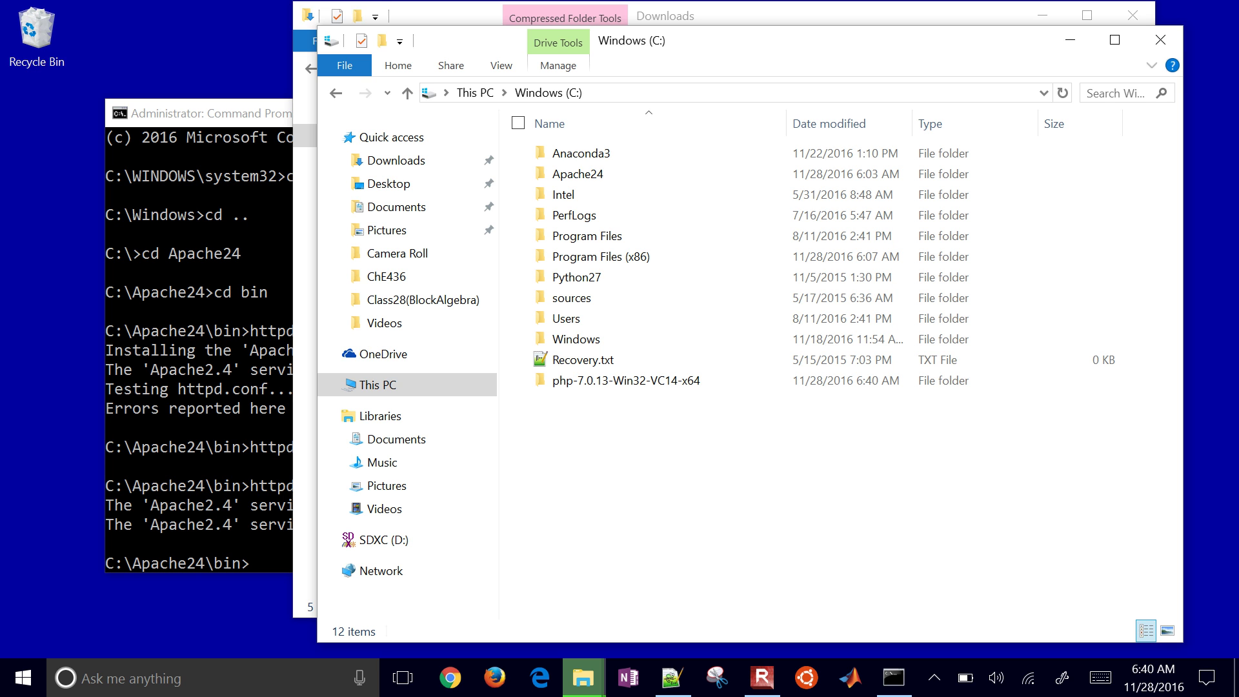
Rename the copied php-7.0.13-Win32-VC14-x64 folder on drive C: as php7
{"action": "mouse_move", "coordinate": [583, 677]}
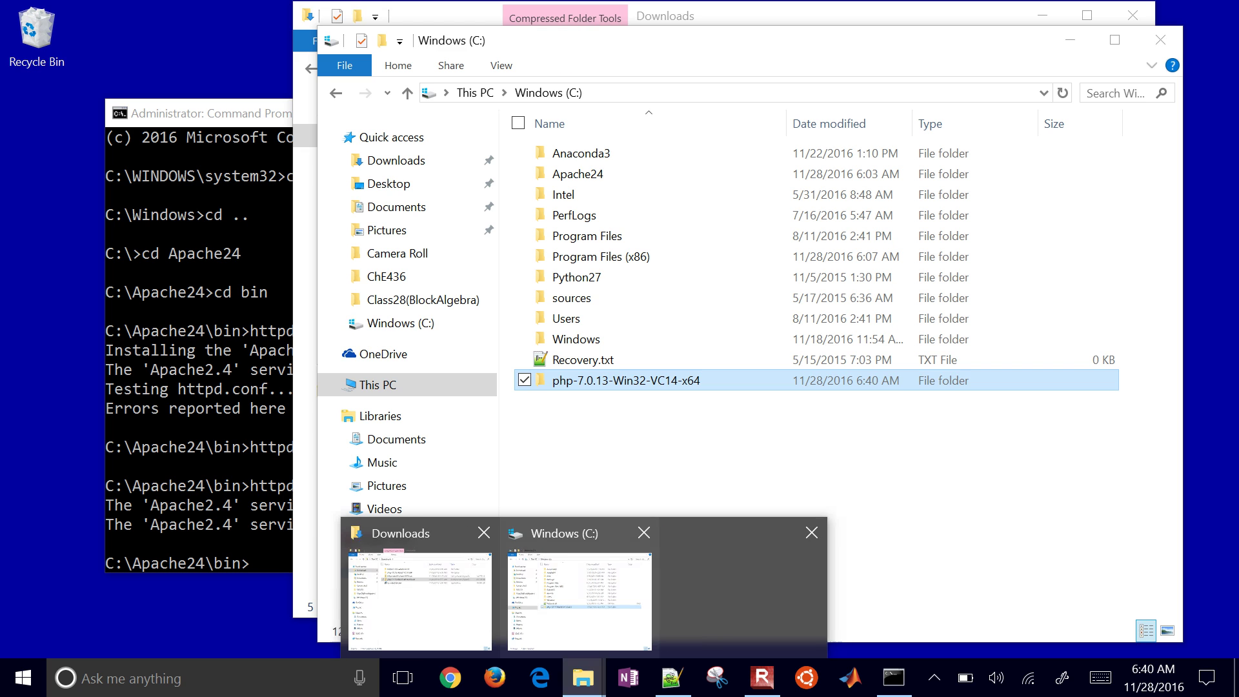
{"action": "left_click", "coordinate": [569, 600]}
{"action": "left_click", "coordinate": [623, 384]}
{"action": "type", "text": "php7"}
{"action": "key", "text": "Return"}
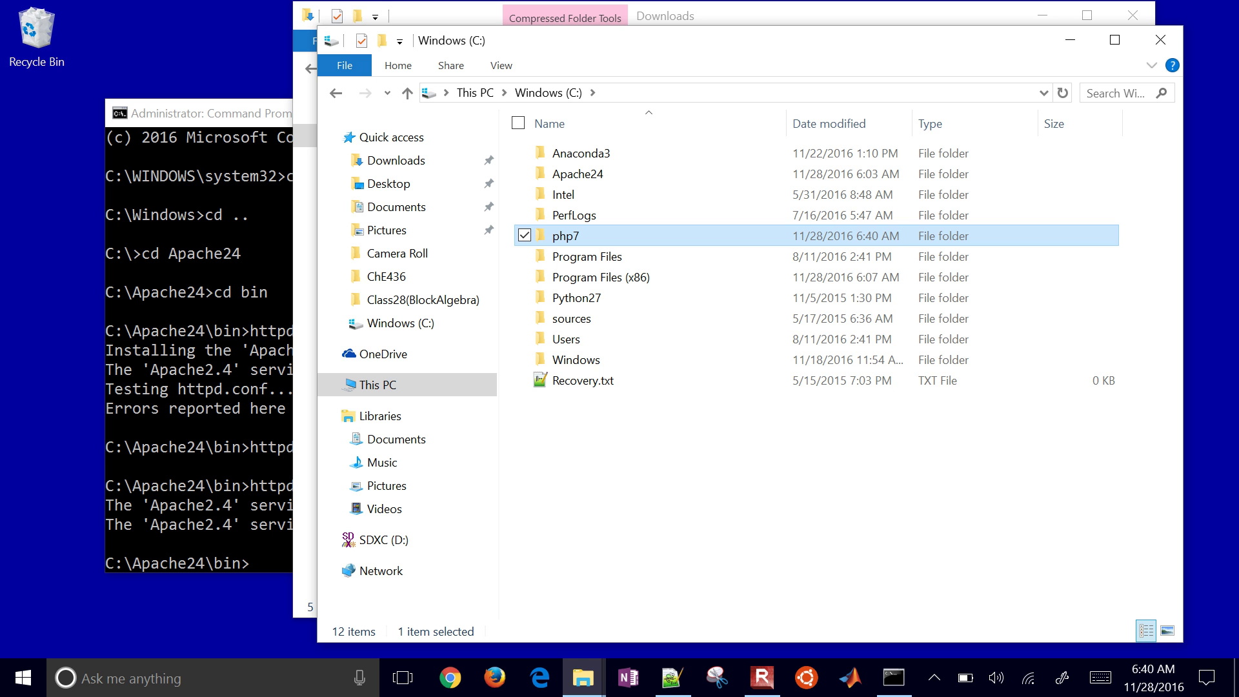
Switch to the Command Prompt and start Apache by running httpd.exe -k start in C:\Apache24\bin
{"action": "key", "text": "alt+Tab"}
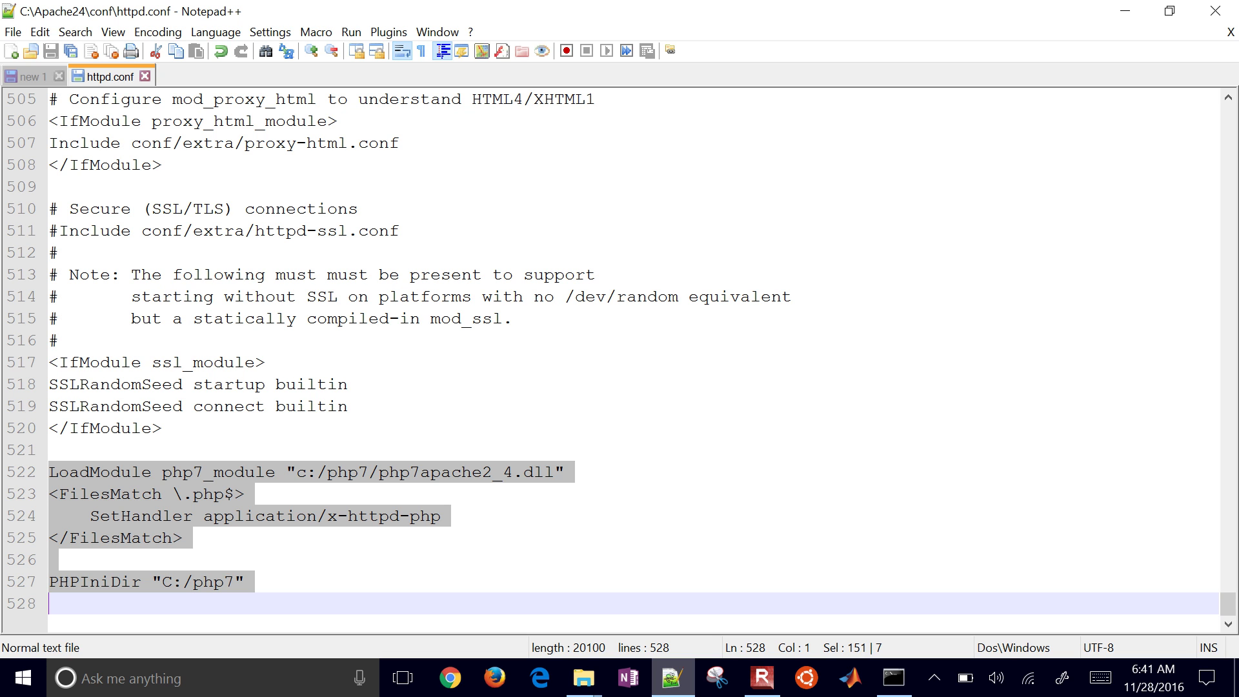
{"action": "key", "text": "alt+Tab"}
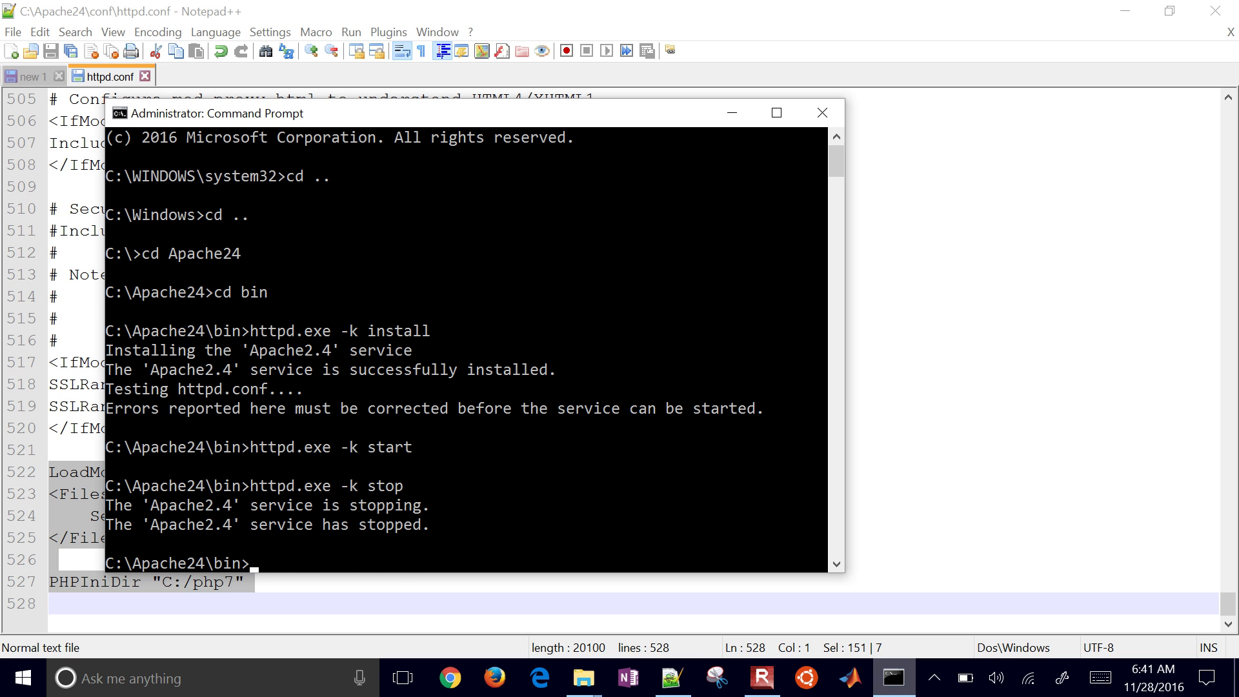
{"action": "key", "text": "Up"}
{"action": "key", "text": "BackSpace"}
{"action": "key", "text": "BackSpace"}
{"action": "type", "text": "art"}
{"action": "key", "text": "Return"}
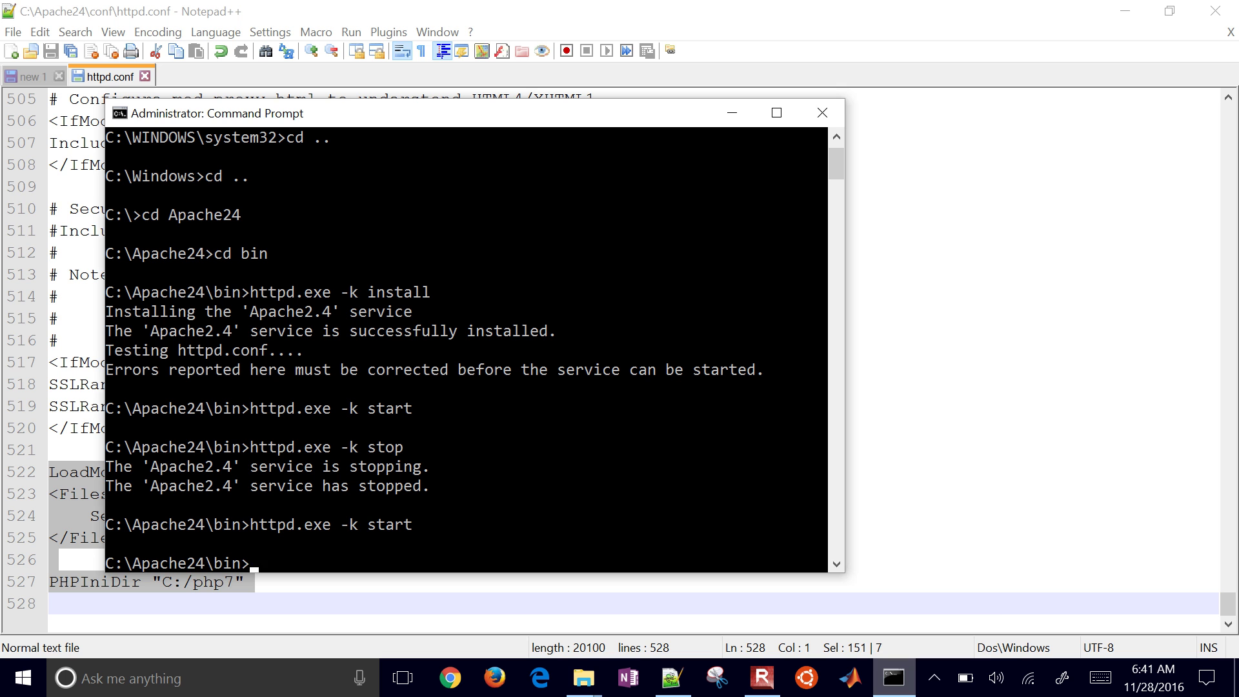
Minimize the Command Prompt and Notepad++ windows and stop the Apache2.4 service through the Apache service monitor
{"action": "left_click", "coordinate": [934, 677]}
{"action": "left_click", "coordinate": [933, 677]}
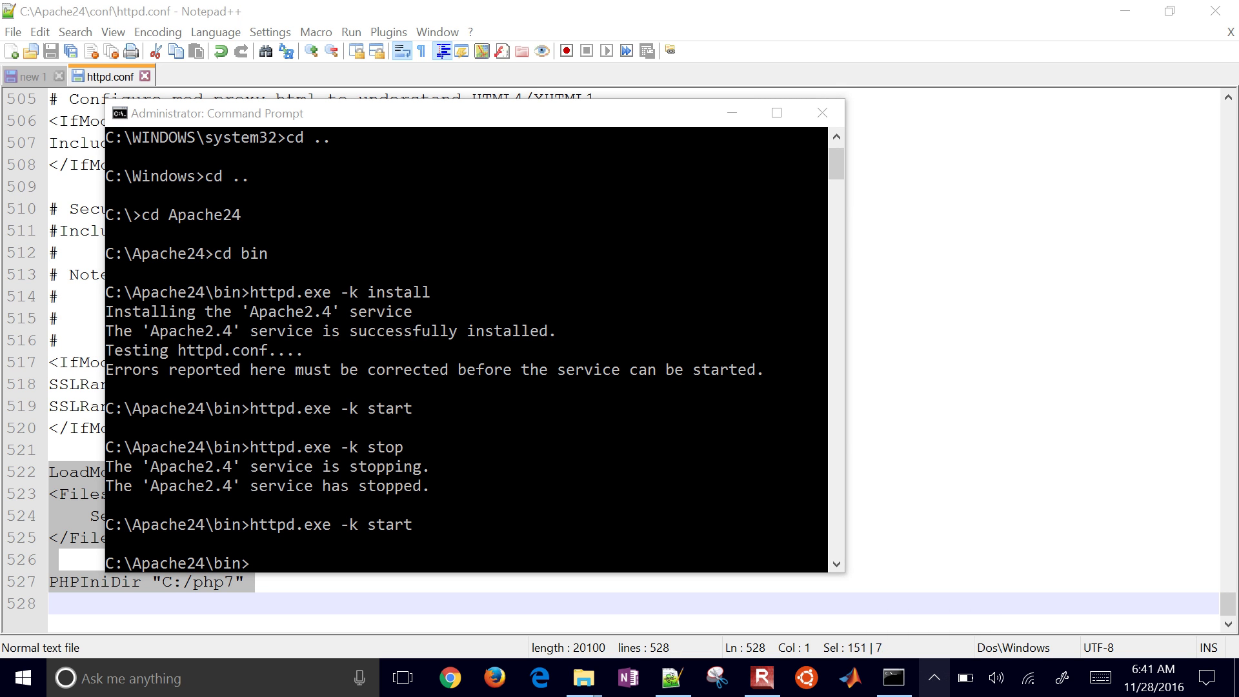
{"action": "left_click", "coordinate": [732, 113]}
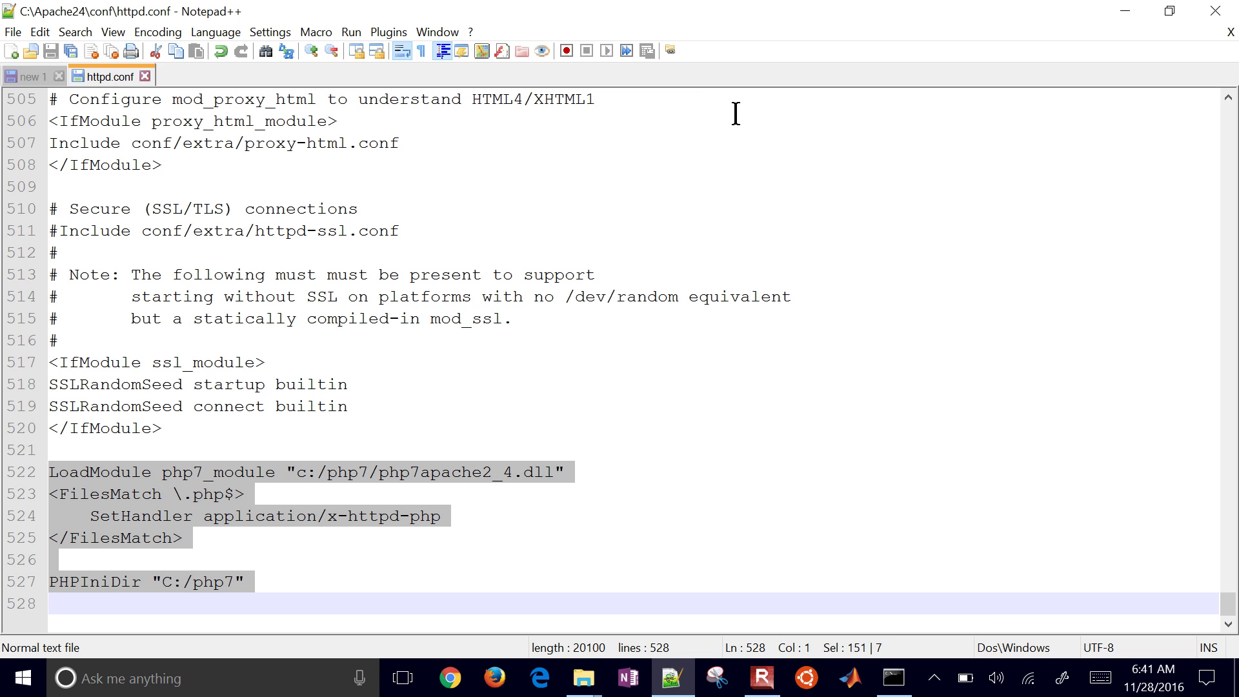
{"action": "left_click", "coordinate": [1125, 11]}
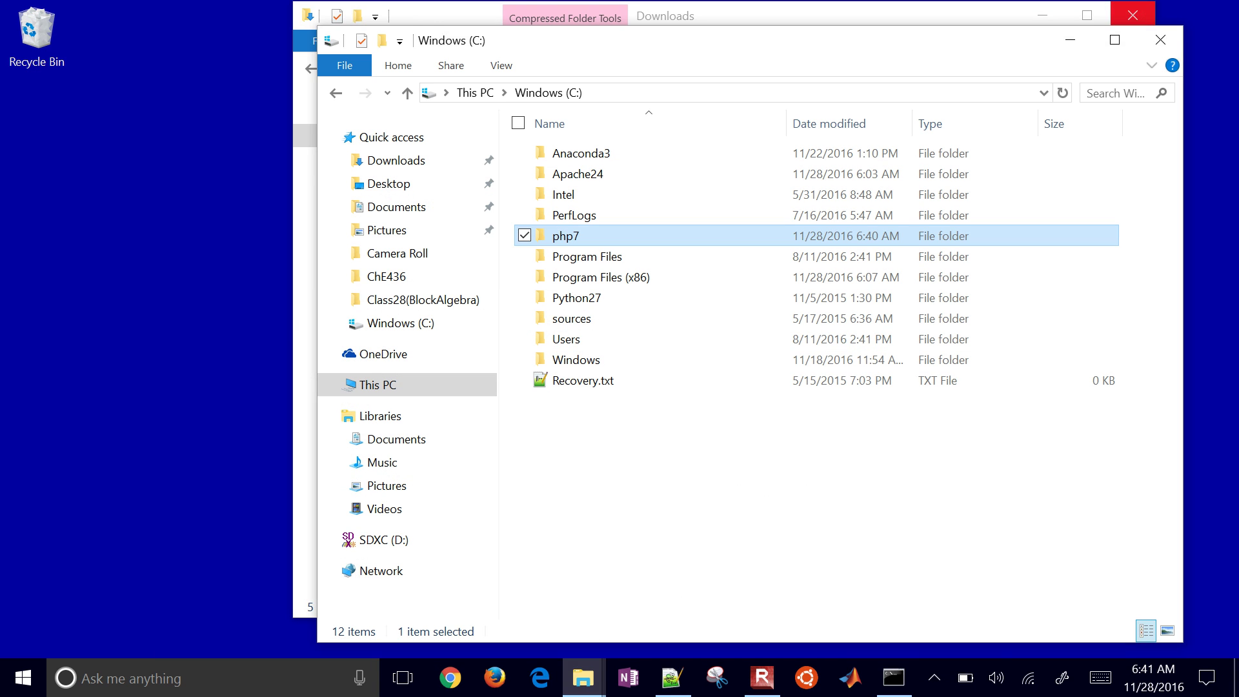
{"action": "left_click", "coordinate": [934, 677]}
{"action": "left_click", "coordinate": [937, 641]}
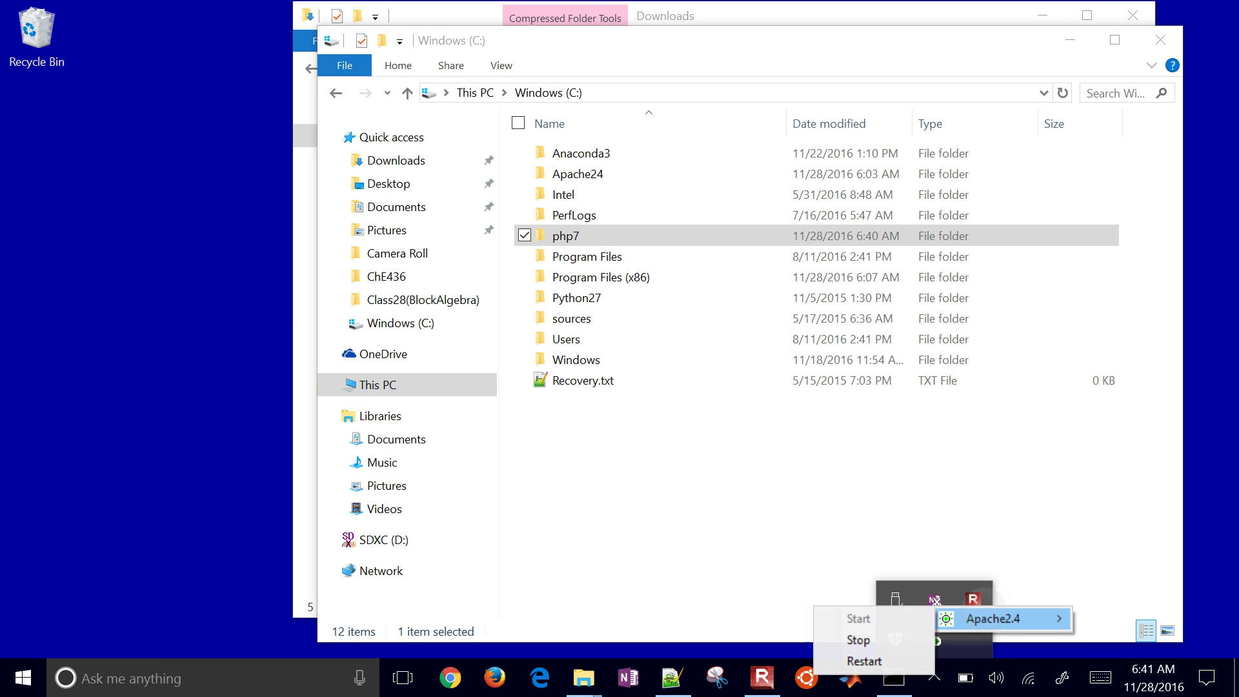
{"action": "key", "text": "Escape"}
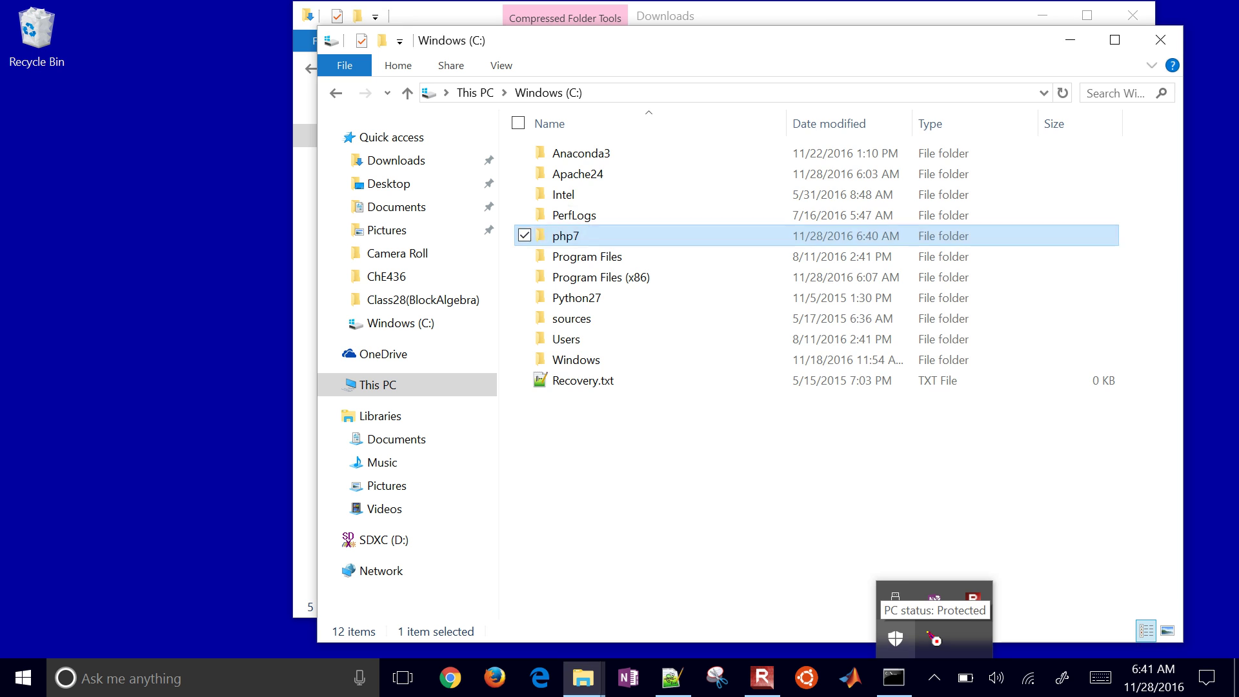
Open the C:\php7 folder and duplicate php.ini-production in it
{"action": "key", "text": "Return"}
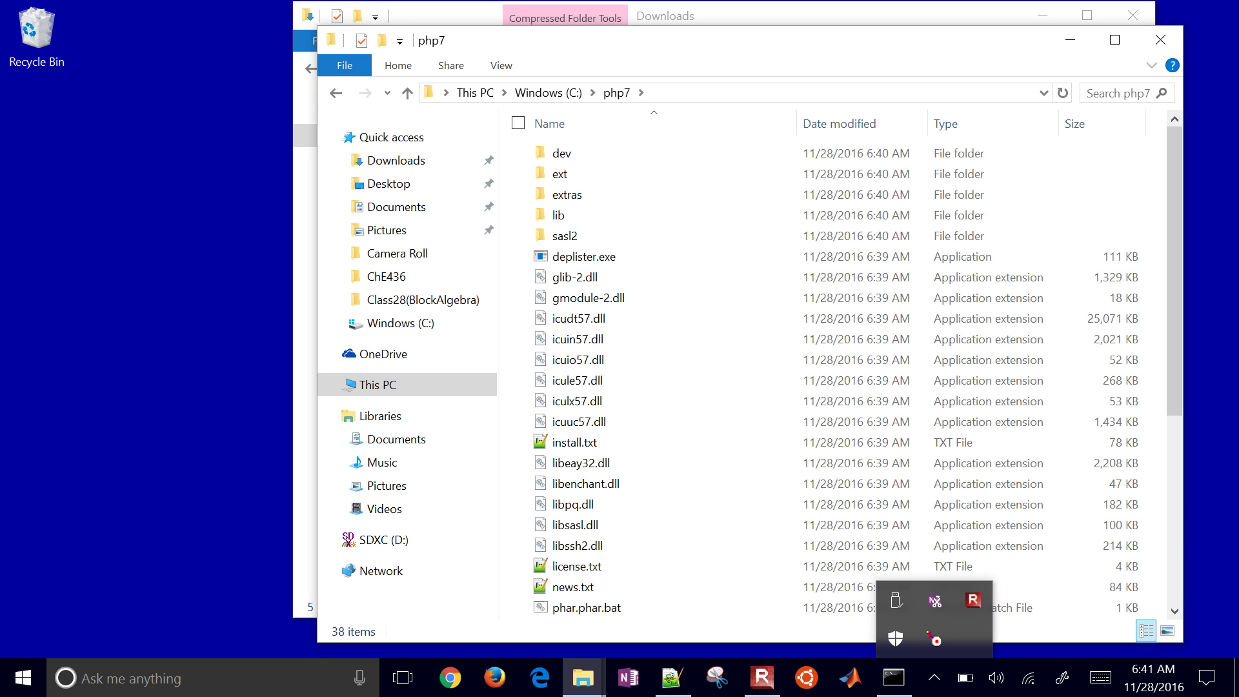
{"action": "scroll", "coordinate": [743, 375], "scroll_direction": "down", "scroll_amount": 5}
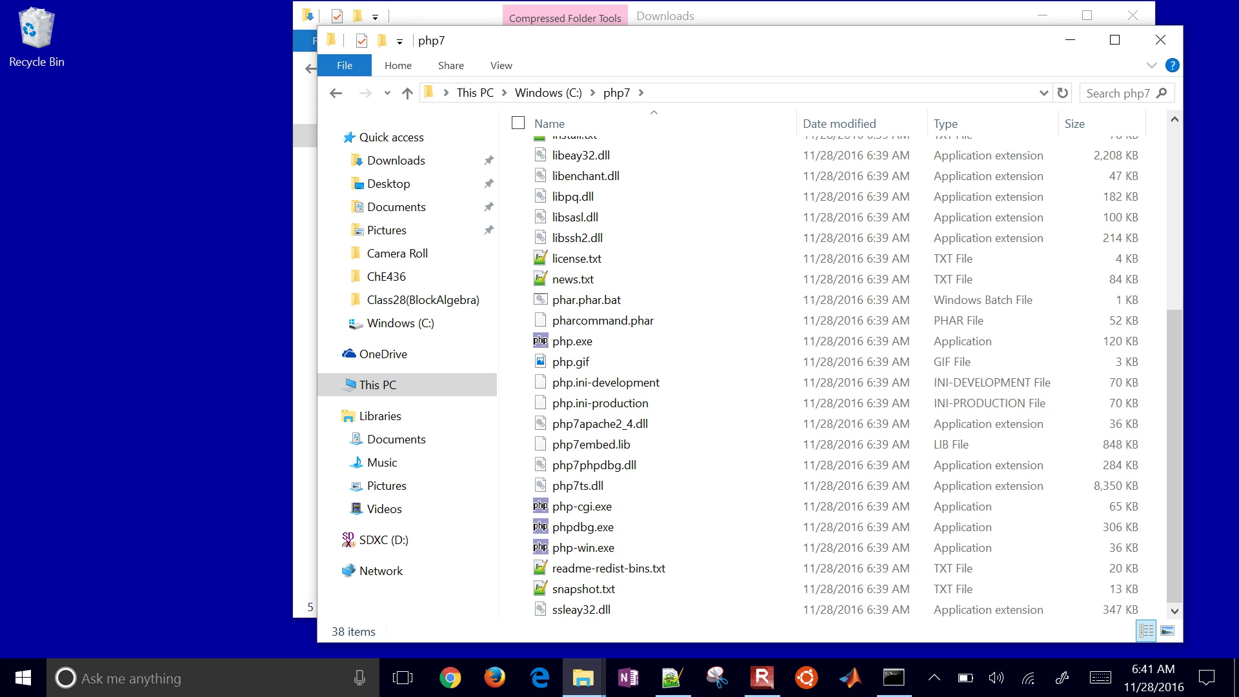
{"action": "left_click", "coordinate": [601, 403]}
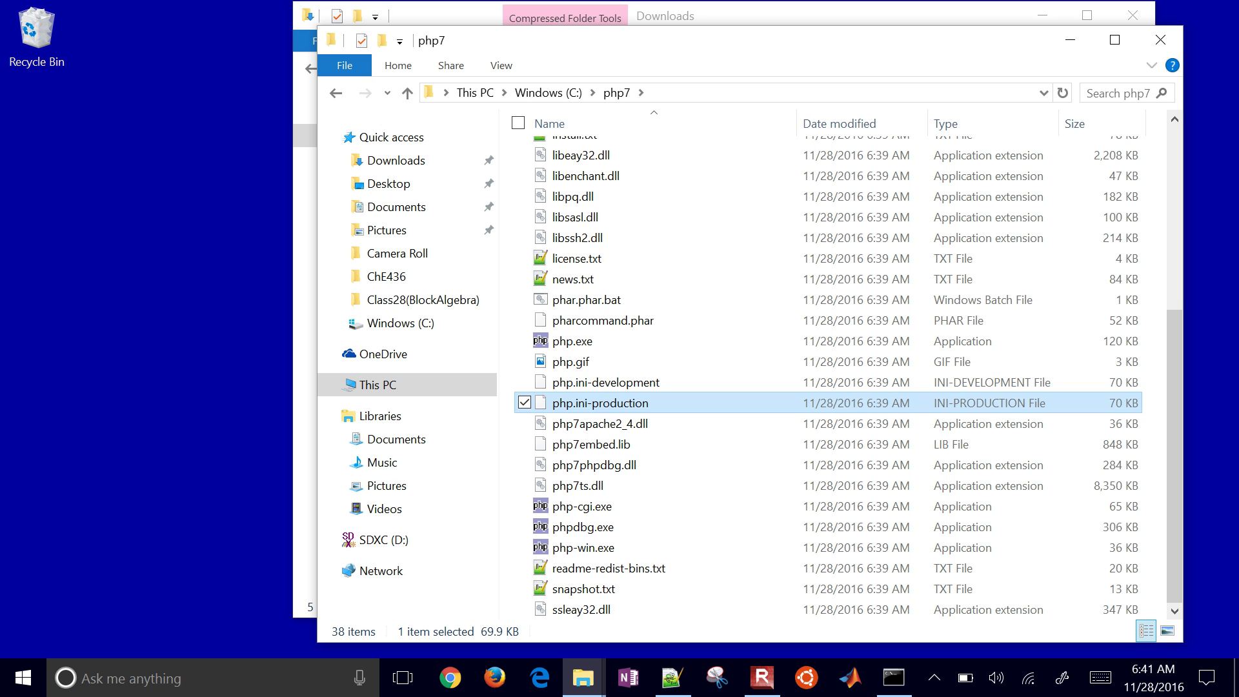
{"action": "key", "text": "ctrl+v"}
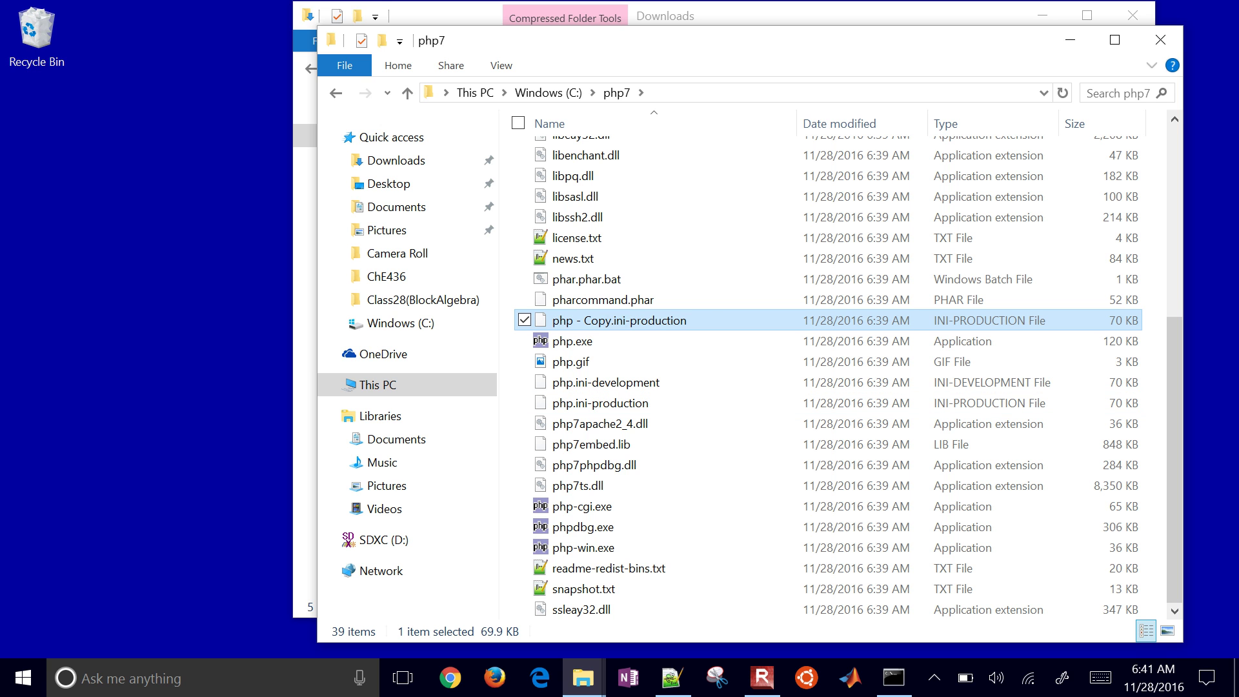
Rename the duplicate of php.ini-production as php.ini and accept the file extension change
{"action": "left_click", "coordinate": [614, 327]}
{"action": "key", "text": "Right"}
{"action": "key", "text": "BackSpace"}
{"action": "key", "text": "BackSpace"}
{"action": "key", "text": "BackSpace"}
{"action": "key", "text": "BackSpace"}
{"action": "key", "text": "BackSpace"}
{"action": "key", "text": "BackSpace"}
{"action": "key", "text": "BackSpace"}
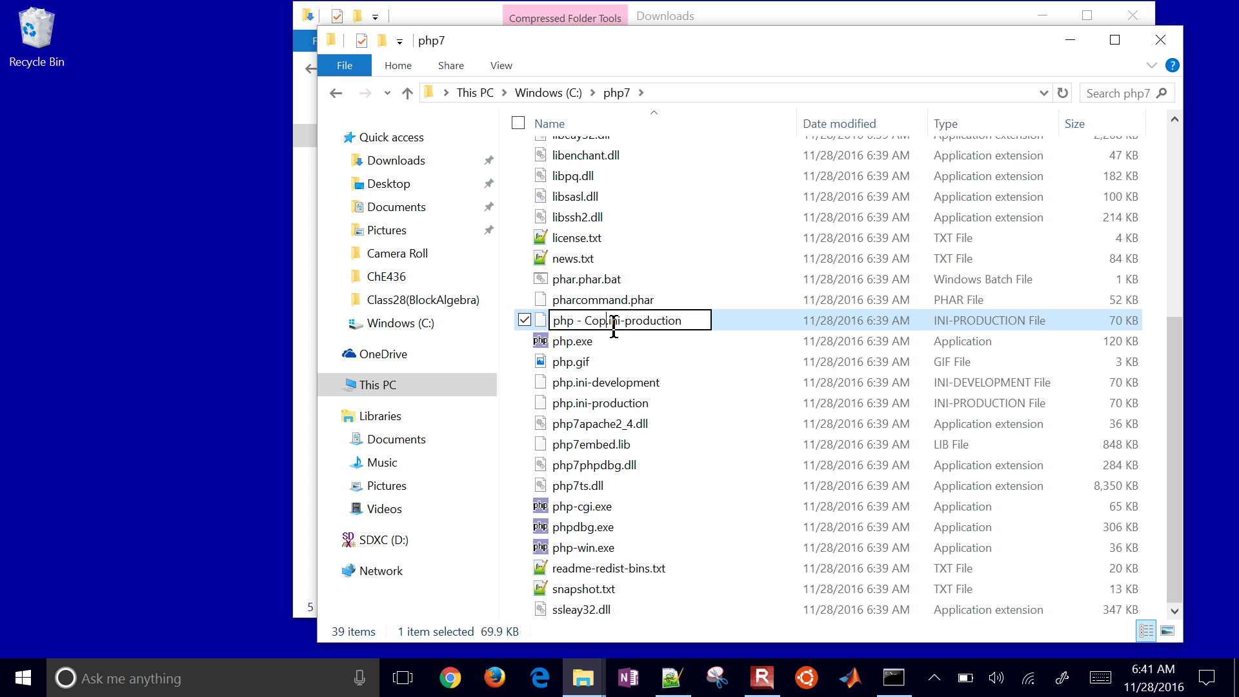
{"action": "key", "text": "Right"}
{"action": "key", "text": "shift+Right"}
{"action": "key", "text": "shift+Right"}
{"action": "key", "text": "shift+Right"}
{"action": "key", "text": "shift+Right"}
{"action": "key", "text": "shift+Right"}
{"action": "key", "text": "shift+Right"}
{"action": "key", "text": "shift+Right"}
{"action": "key", "text": "shift+Right"}
{"action": "key", "text": "shift+Right"}
{"action": "key", "text": "shift+Right"}
{"action": "key", "text": "shift+Right"}
{"action": "key", "text": "Delete"}
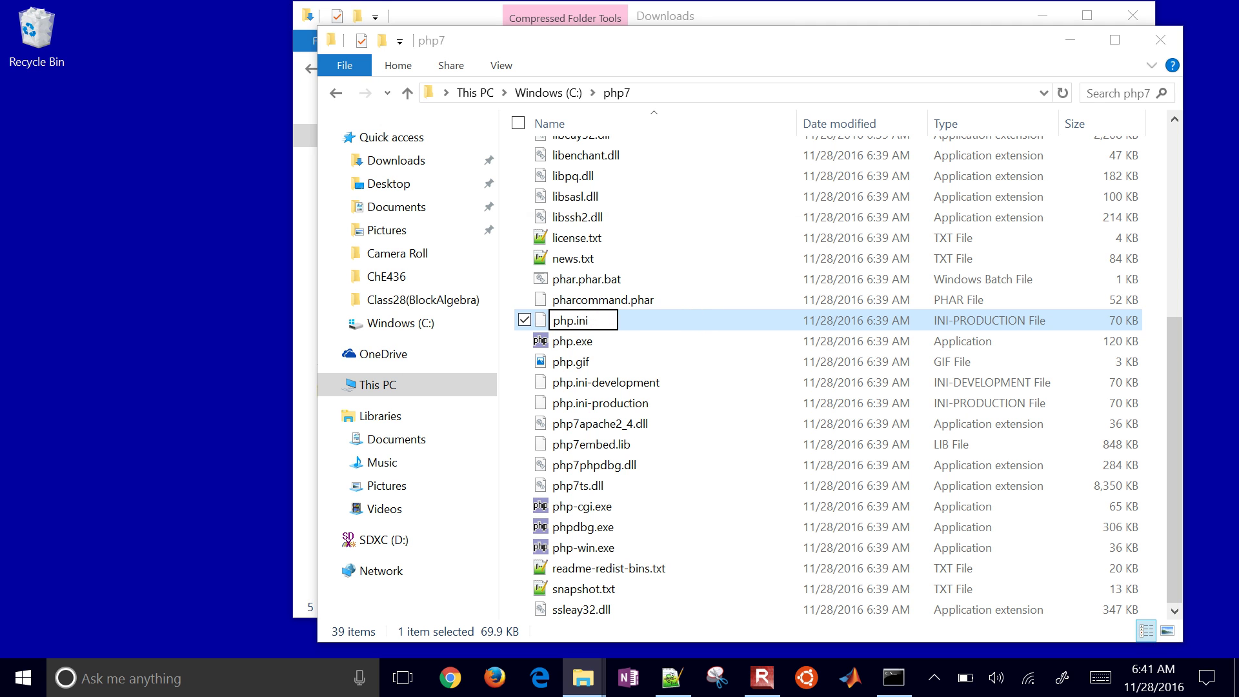
{"action": "key", "text": "Return"}
{"action": "key", "text": "Return"}
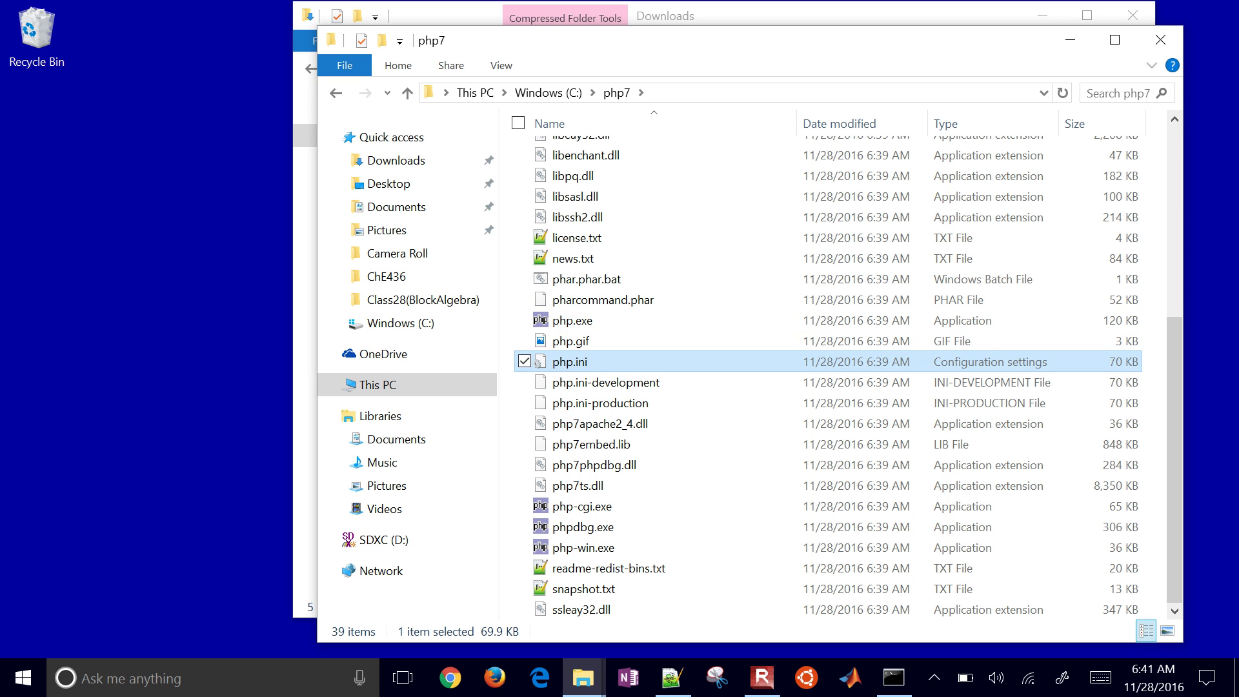
Open php.ini in Notepad++ for editing and place the cursor in its About php.ini heading
{"action": "right_click", "coordinate": [560, 360]}
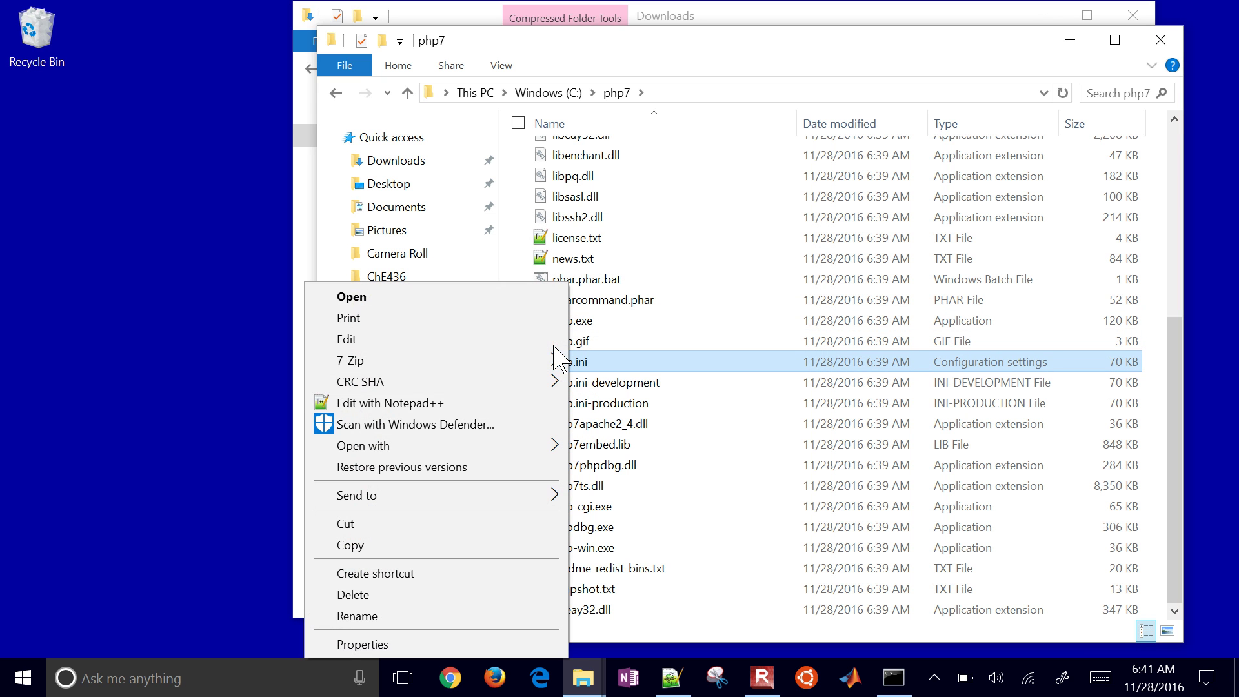
{"action": "left_click", "coordinate": [422, 403]}
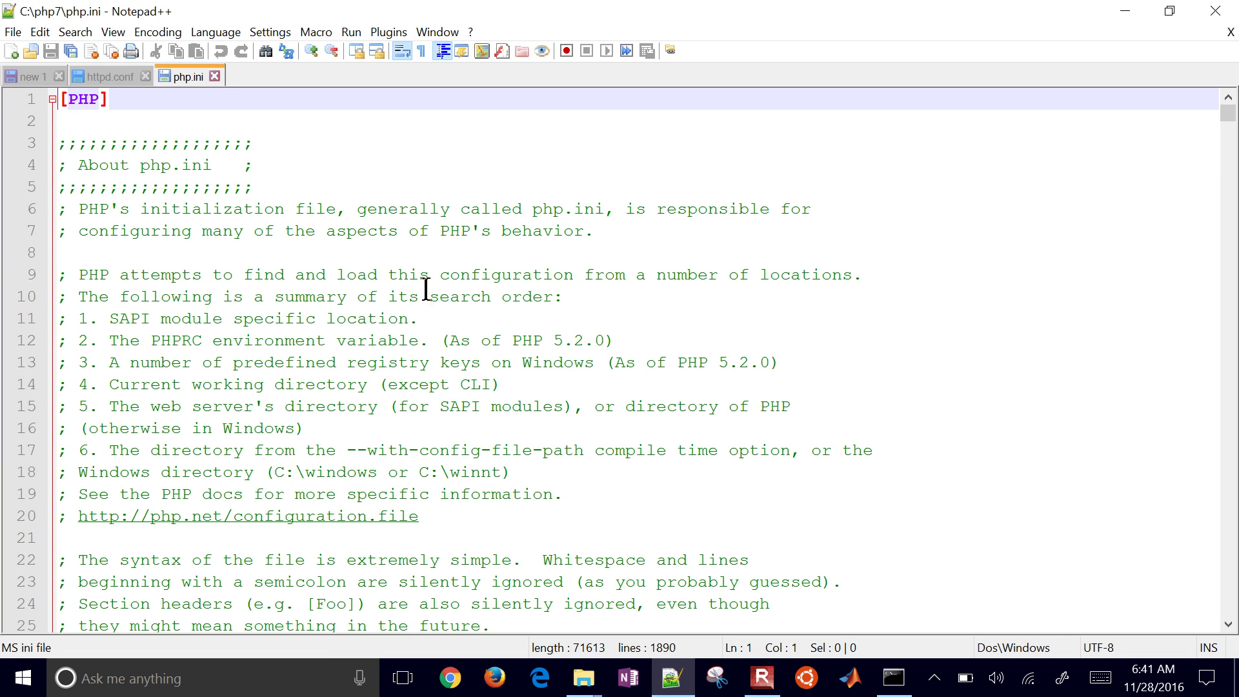
{"action": "left_click", "coordinate": [393, 158]}
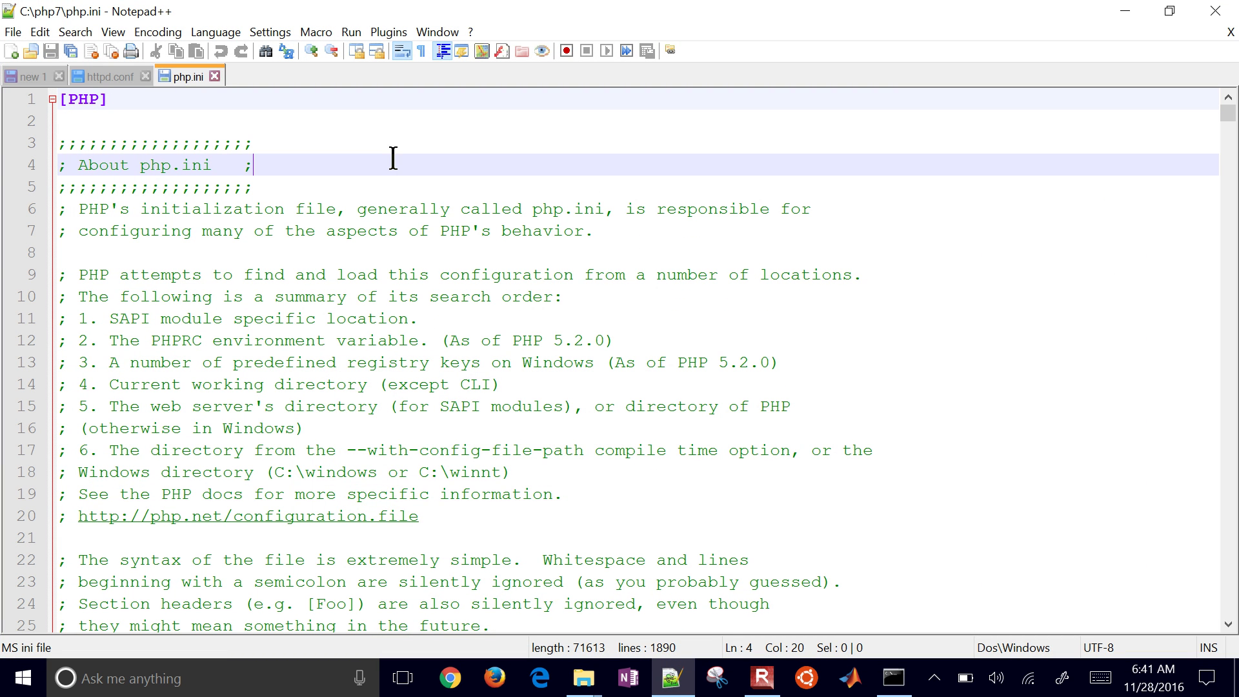
Search php.ini for "max" until the max_execution_time setting under Resource Limits is reached
{"action": "key", "text": "ctrl+f"}
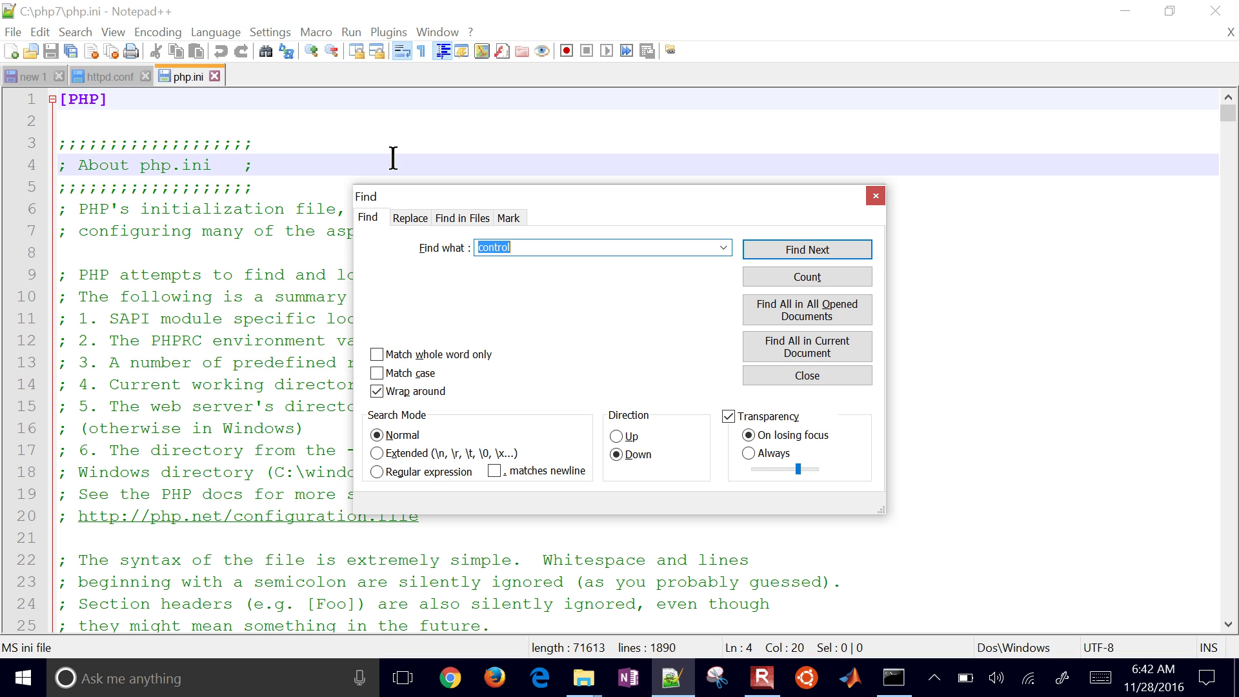
{"action": "type", "text": "max"}
{"action": "key", "text": "Return"}
{"action": "key", "text": "Return"}
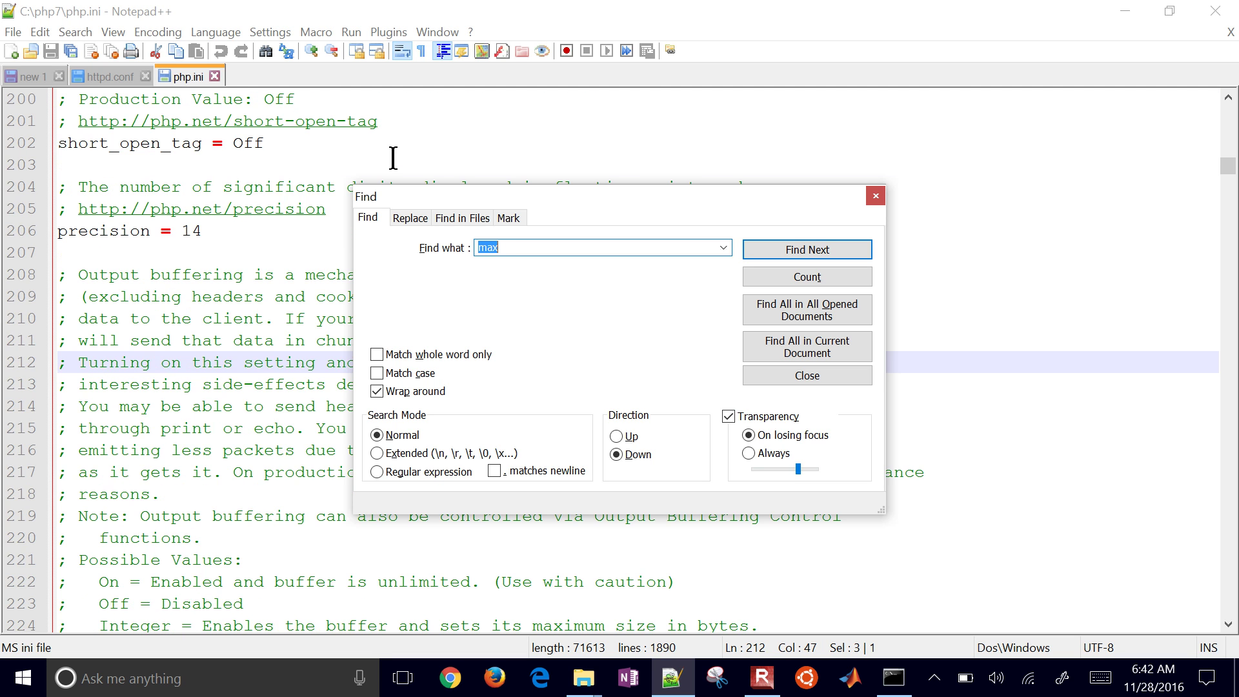
{"action": "key", "text": "Return"}
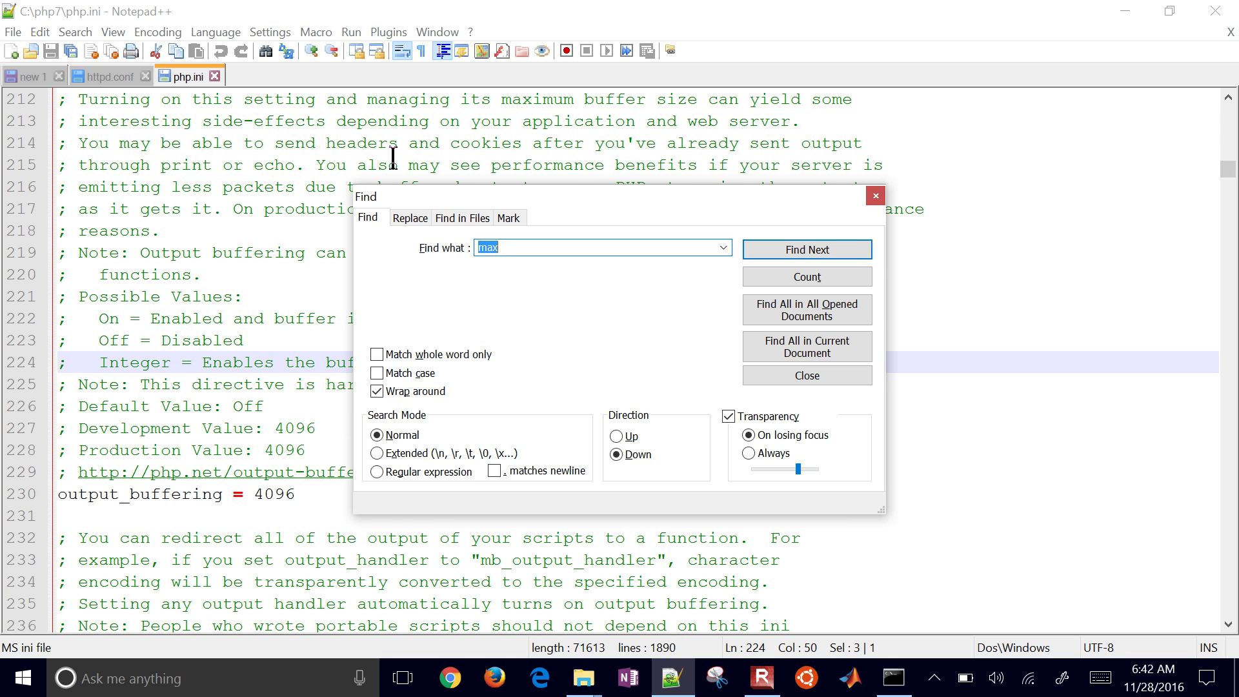
{"action": "left_click_drag", "start_coordinate": [400, 197], "coordinate": [733, 135]}
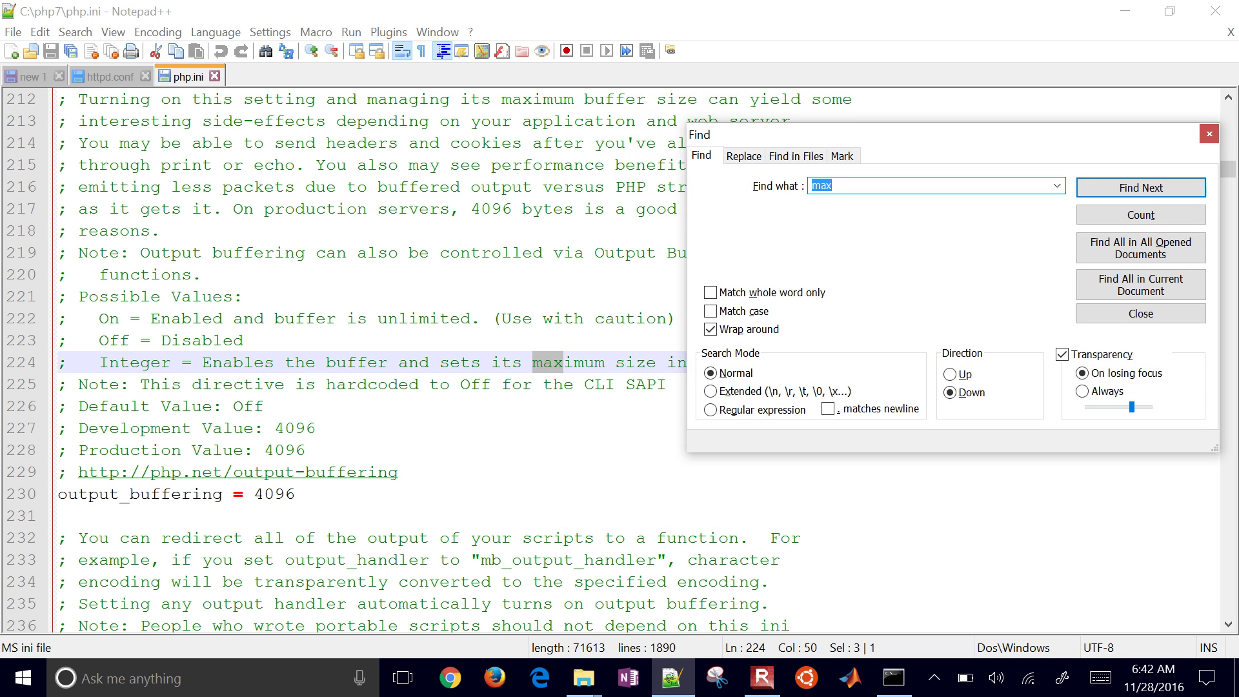
{"action": "key", "text": "Return"}
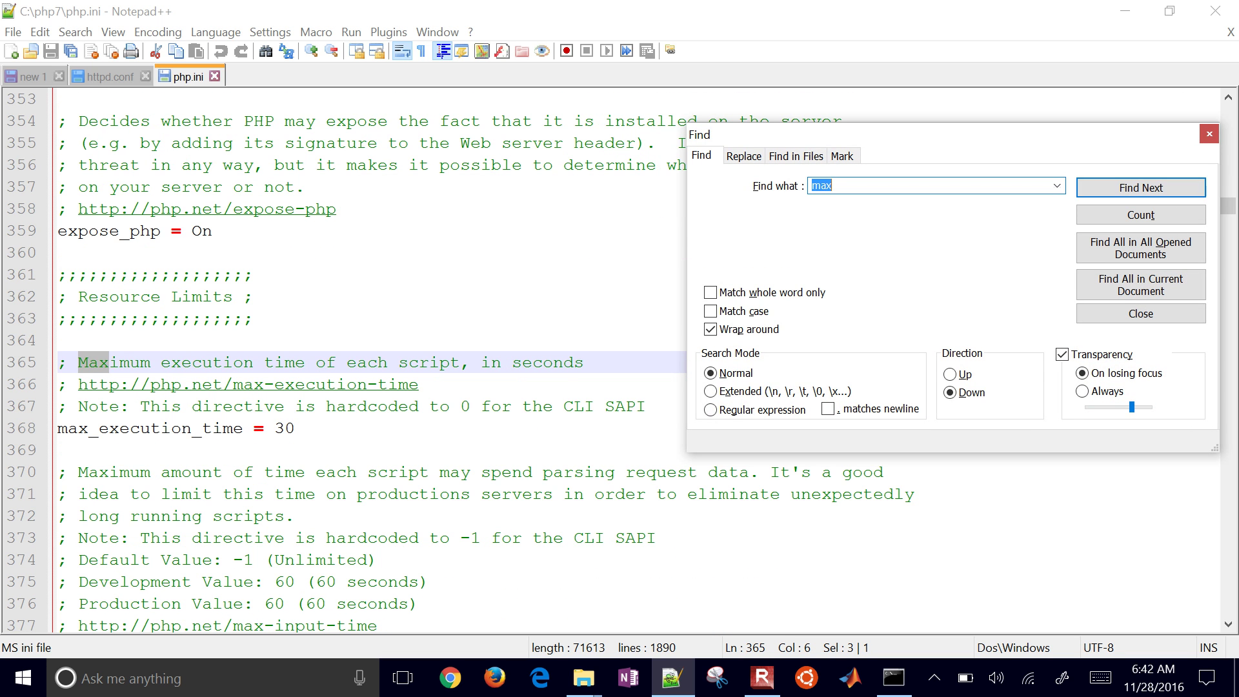
{"action": "left_click", "coordinate": [307, 420]}
{"action": "key", "text": "BackSpace"}
{"action": "key", "text": "BackSpace"}
{"action": "type", "text": "1"}
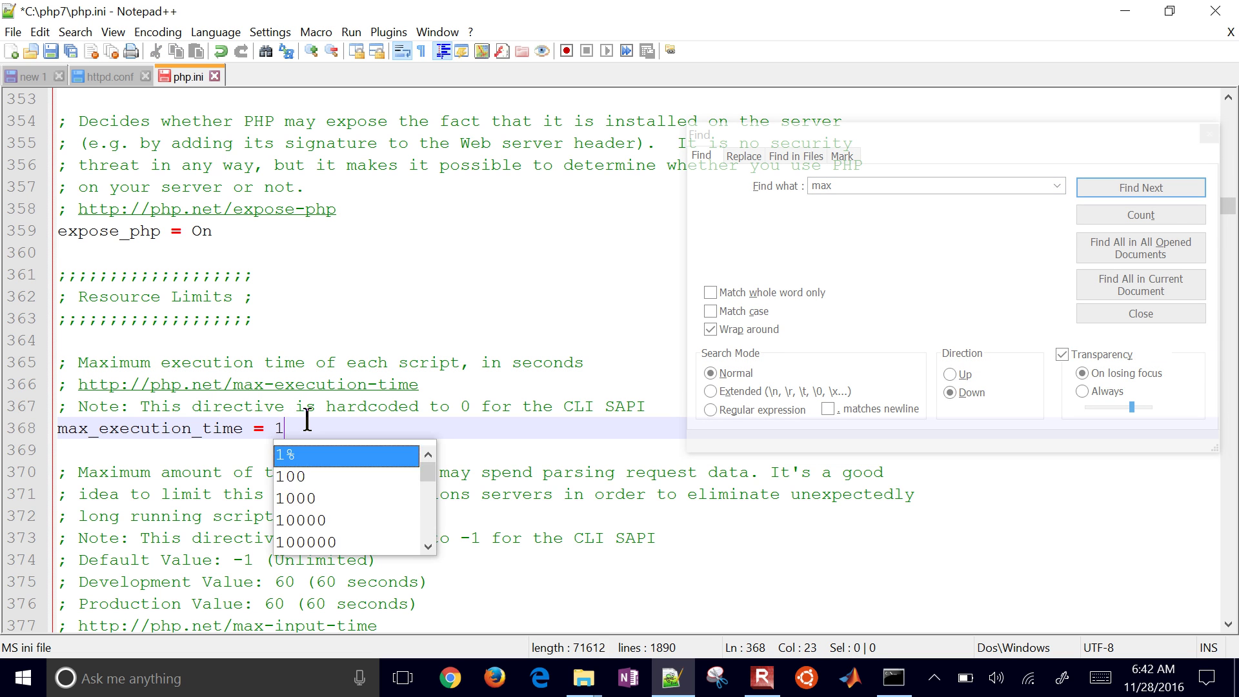
{"action": "type", "text": "00000000"}
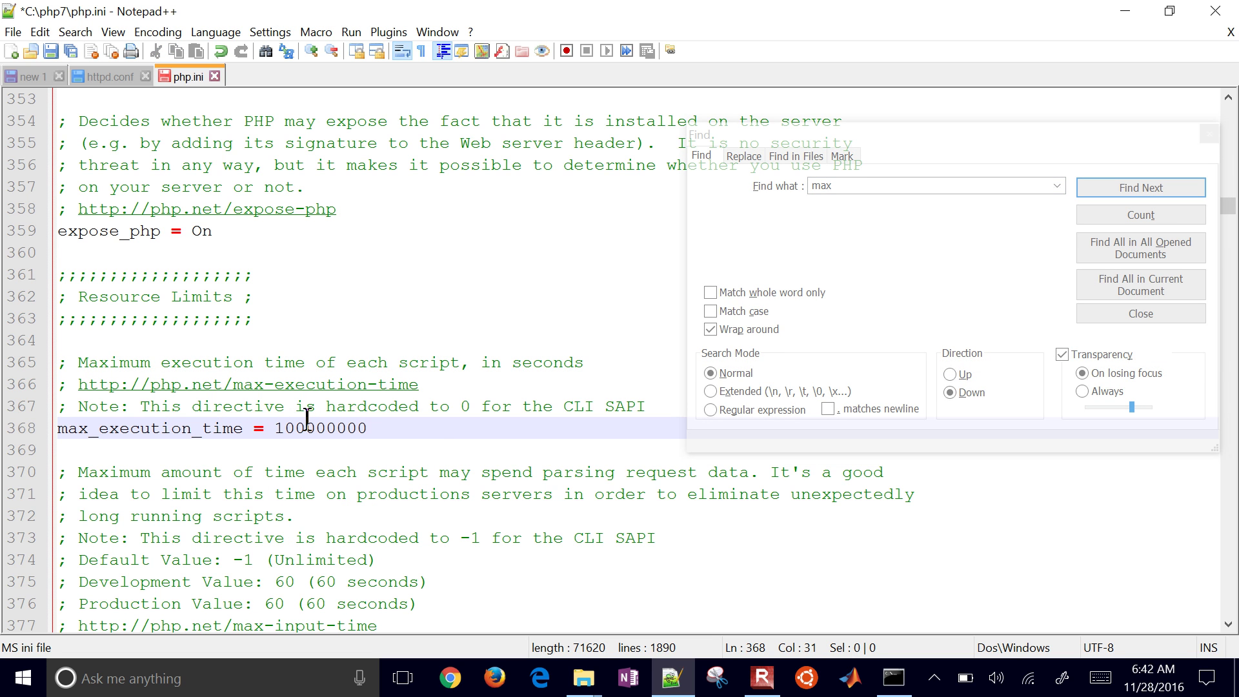
{"action": "type", "text": "0"}
{"action": "key", "text": "ctrl+s"}
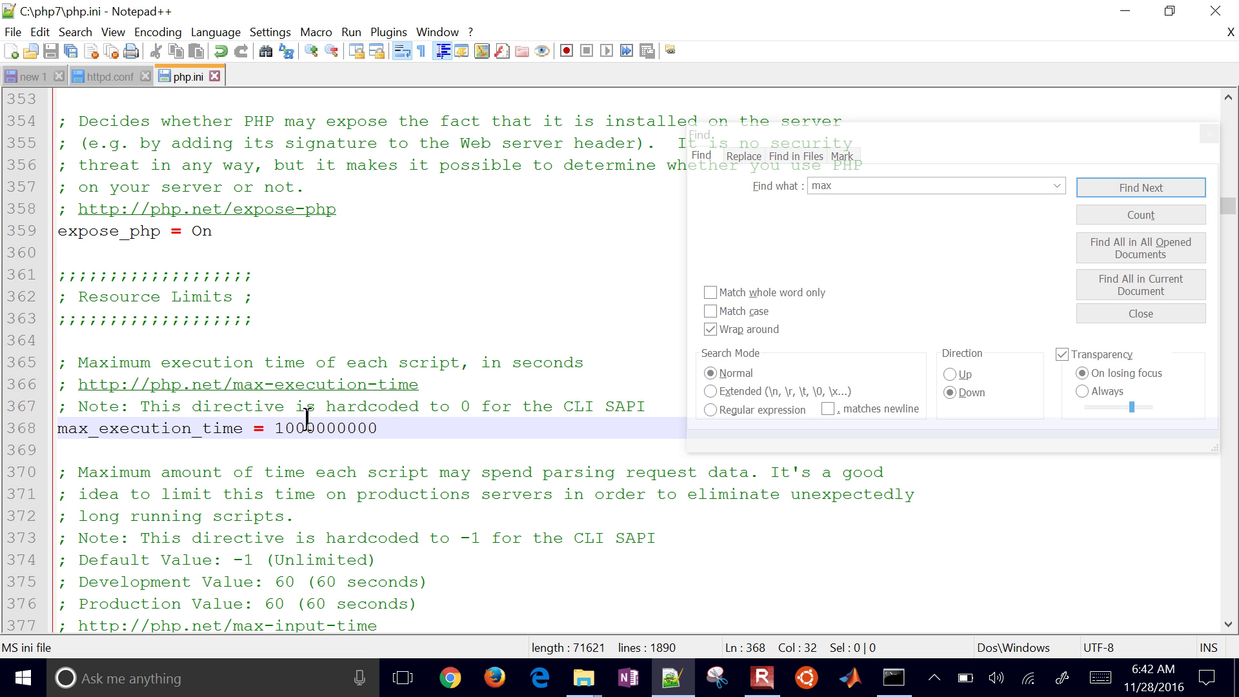
Close php.ini and httpd.conf, discard the unsaved new 1 document, and return to the php7 folder window
{"action": "key", "text": "ctrl+w"}
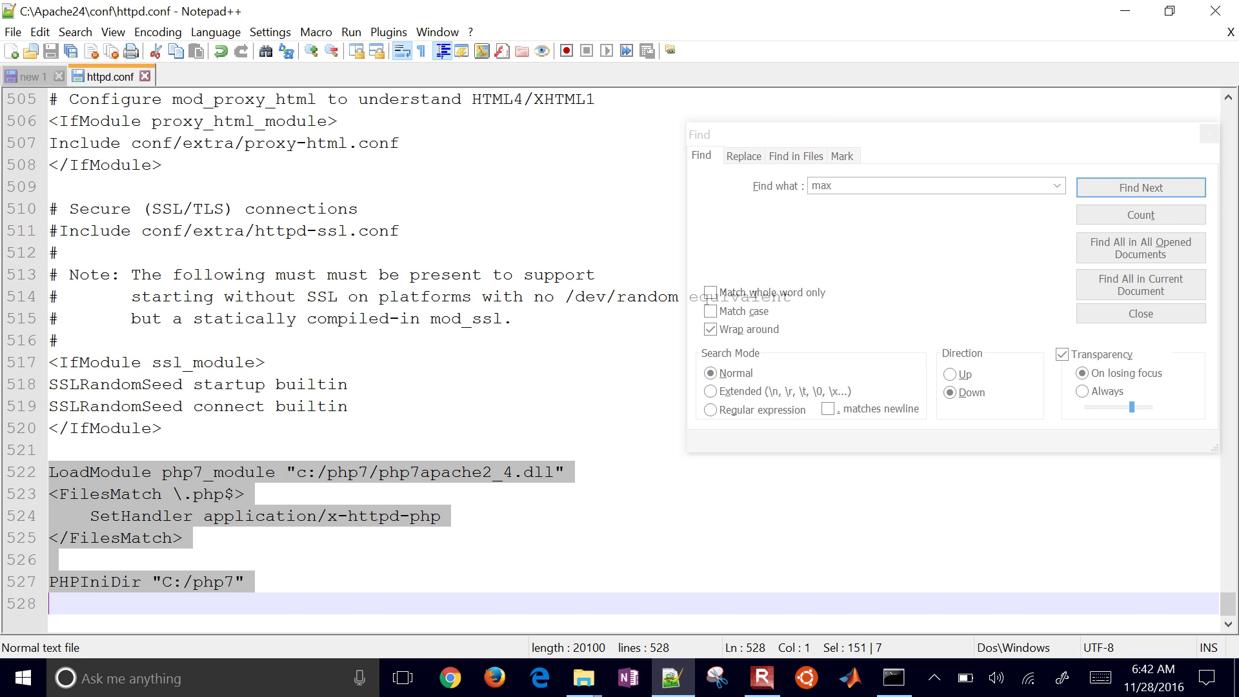
{"action": "key", "text": "ctrl+w"}
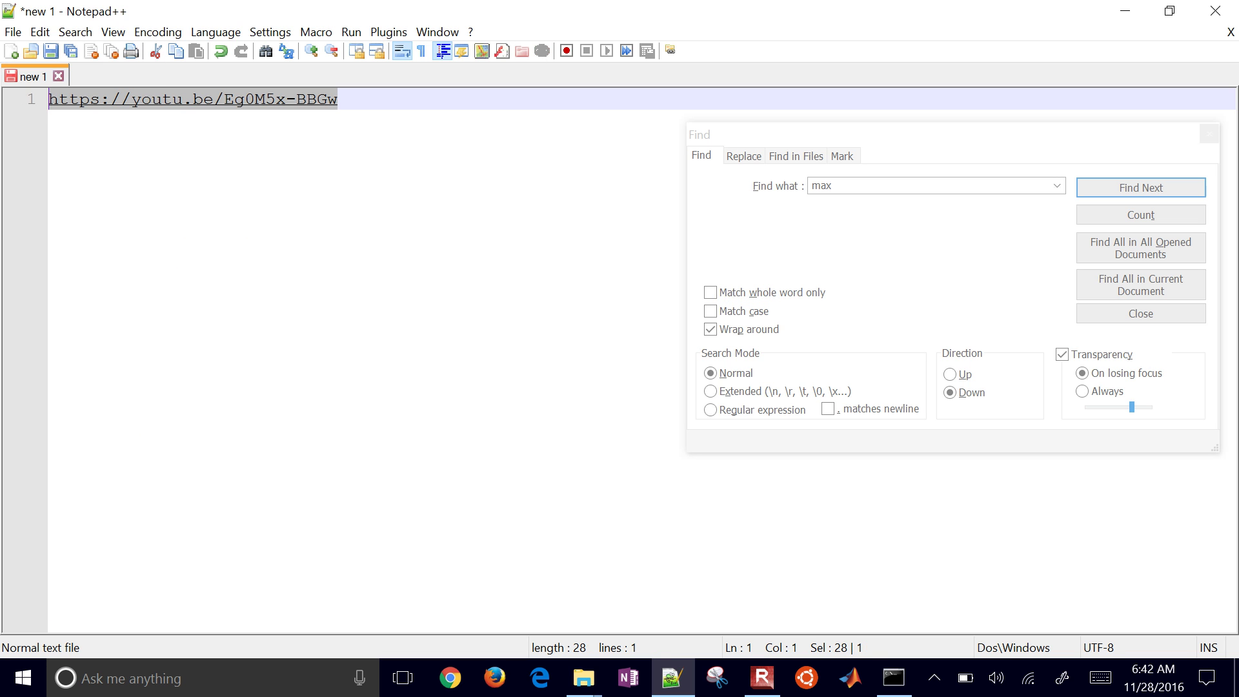
{"action": "key", "text": "ctrl+w"}
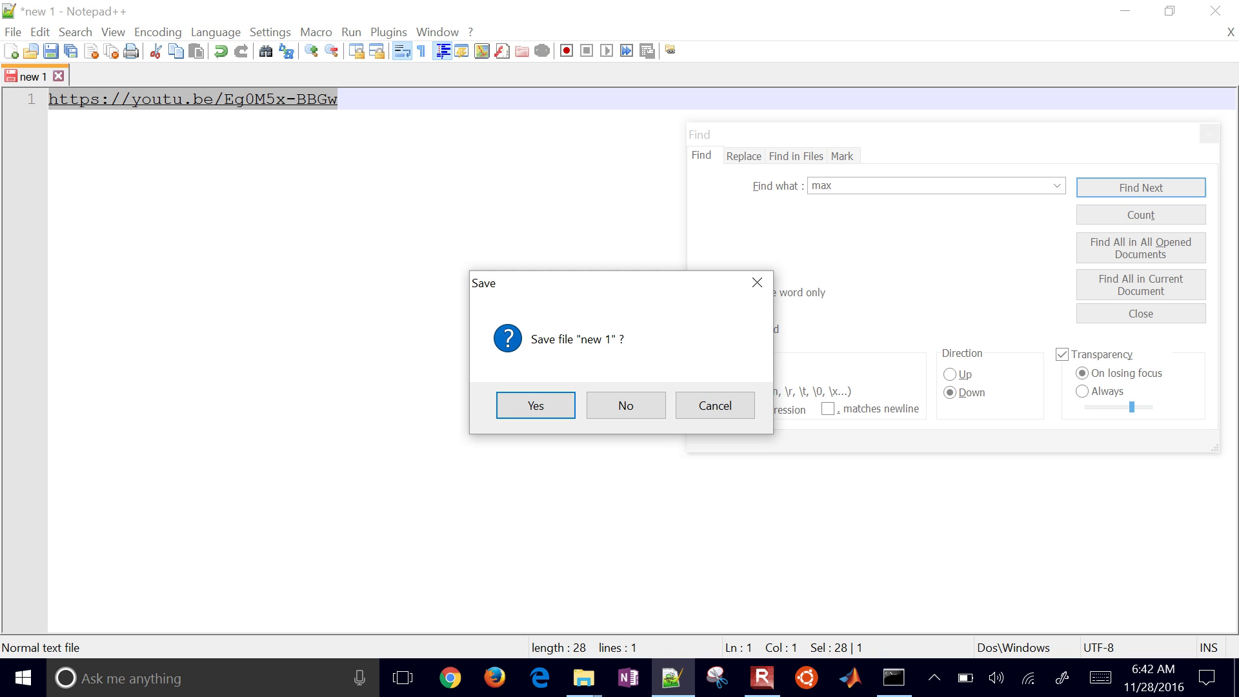
{"action": "left_click", "coordinate": [637, 397]}
{"action": "key", "text": "alt+Tab"}
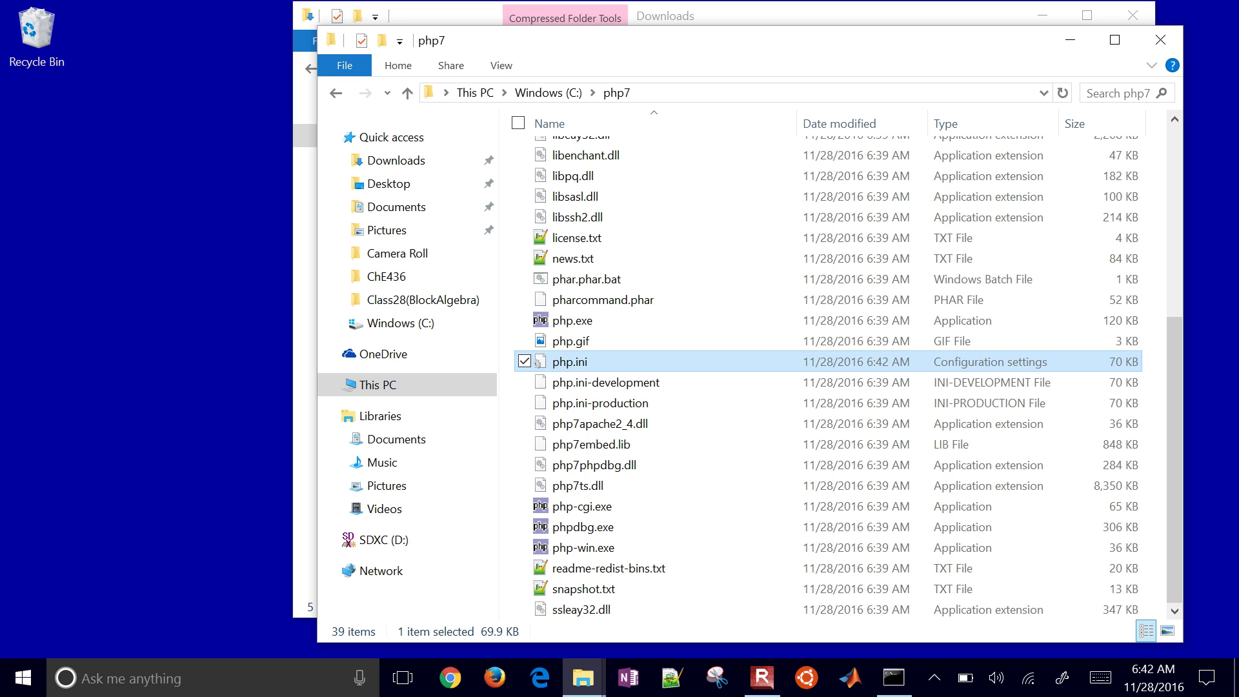
Start the Apache2.4 service through the Apache service monitor
{"action": "left_click", "coordinate": [934, 677]}
{"action": "left_click", "coordinate": [935, 639]}
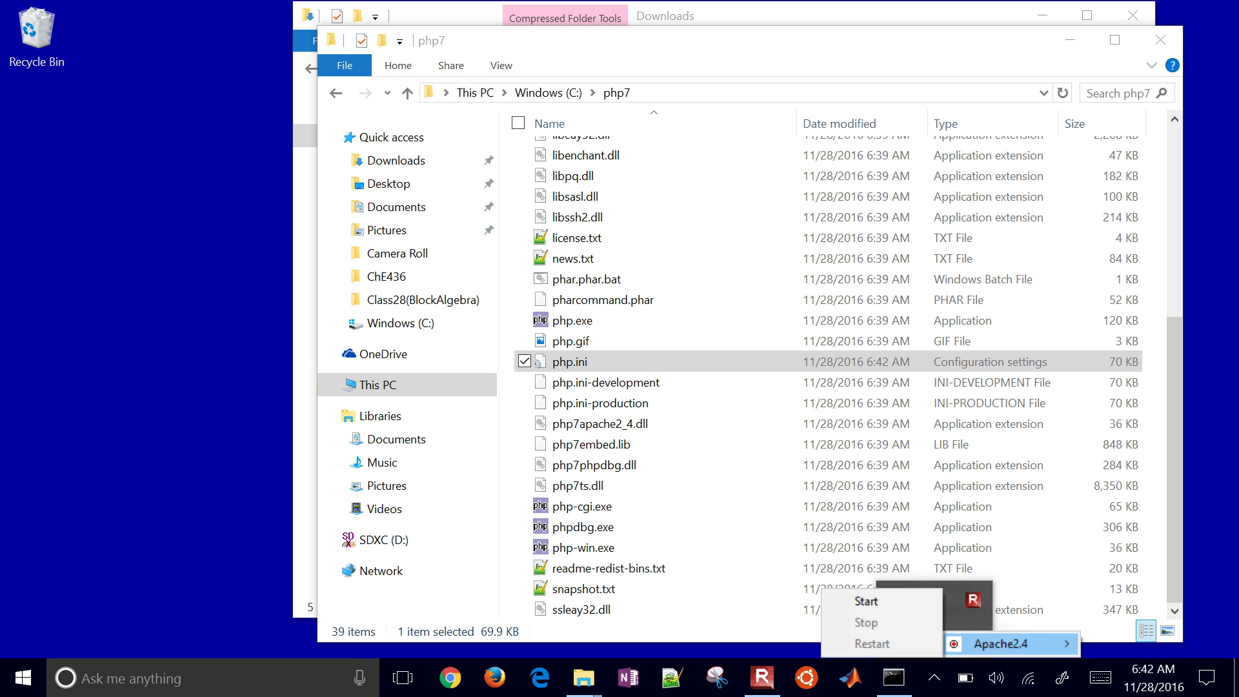
{"action": "left_click", "coordinate": [866, 601]}
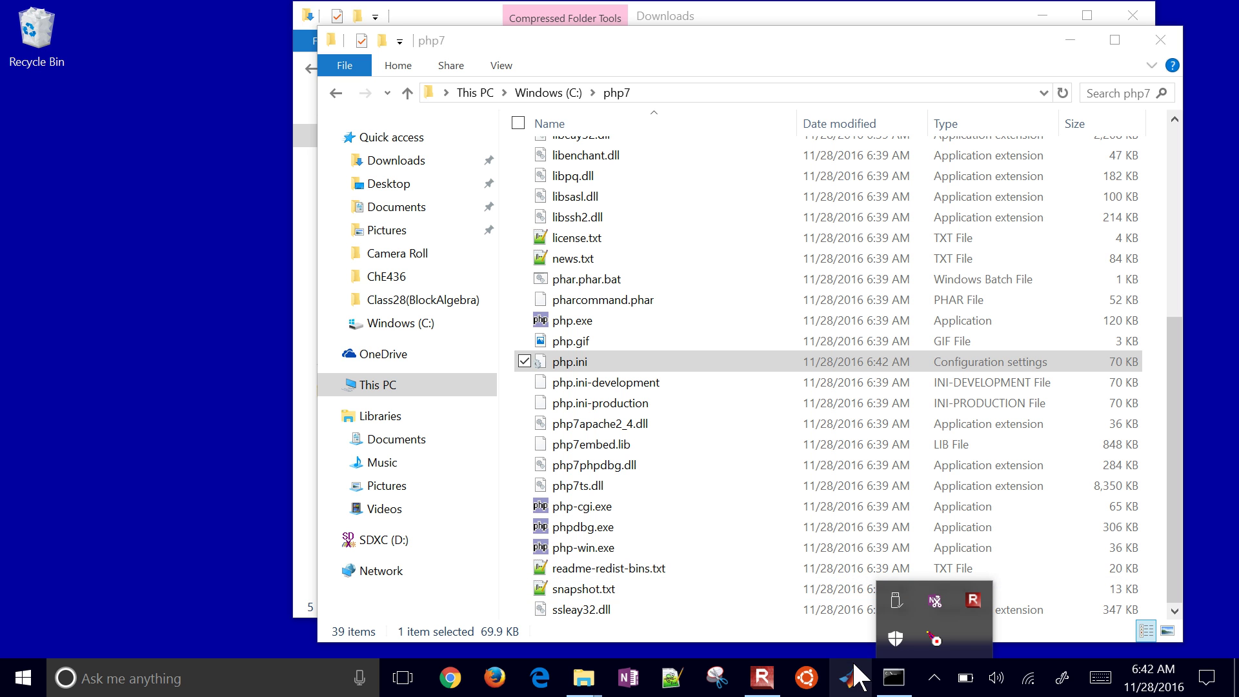
Run httpd.exe -k start from C:\Apache24\bin in the Command Prompt and check the Apache service monitor
{"action": "left_click", "coordinate": [876, 678]}
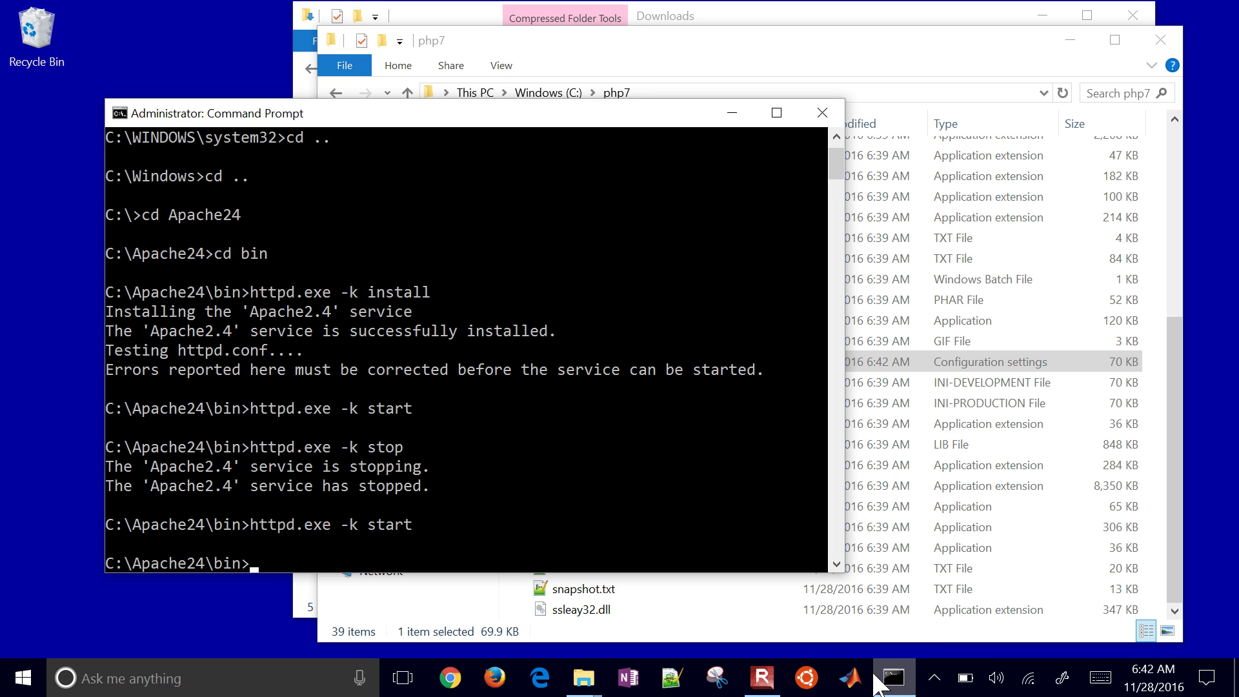
{"action": "left_click", "coordinate": [933, 678]}
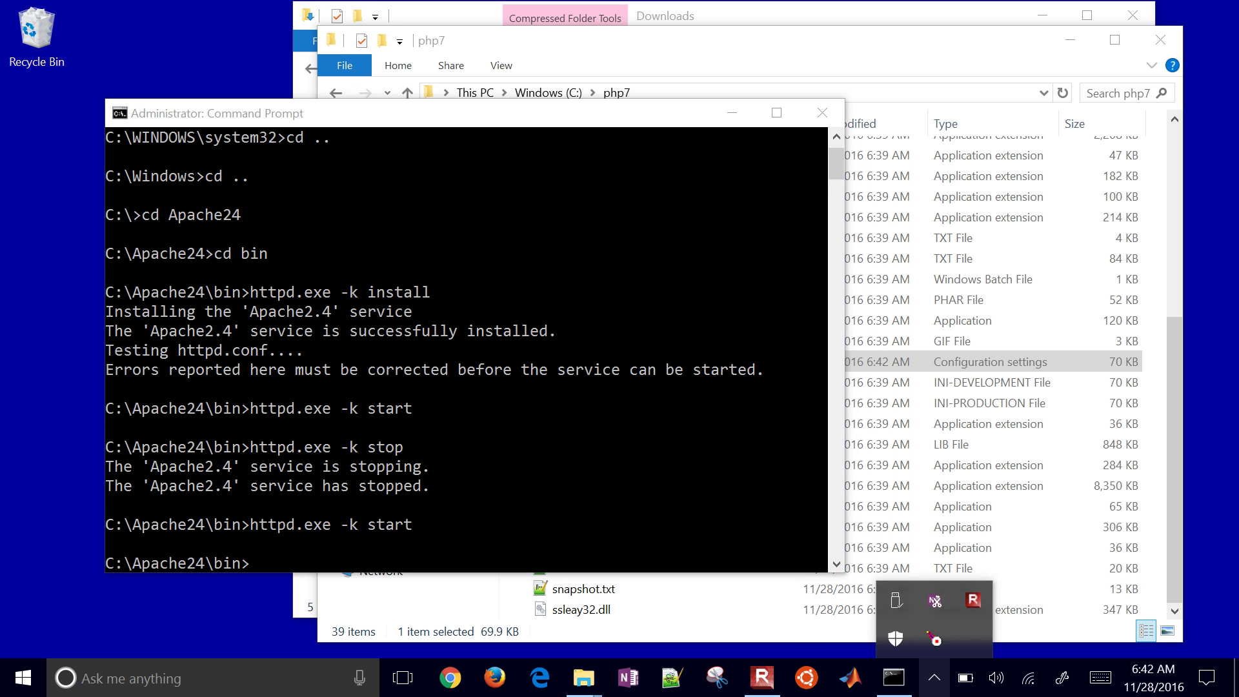
{"action": "left_click", "coordinate": [612, 531]}
{"action": "key", "text": "Up"}
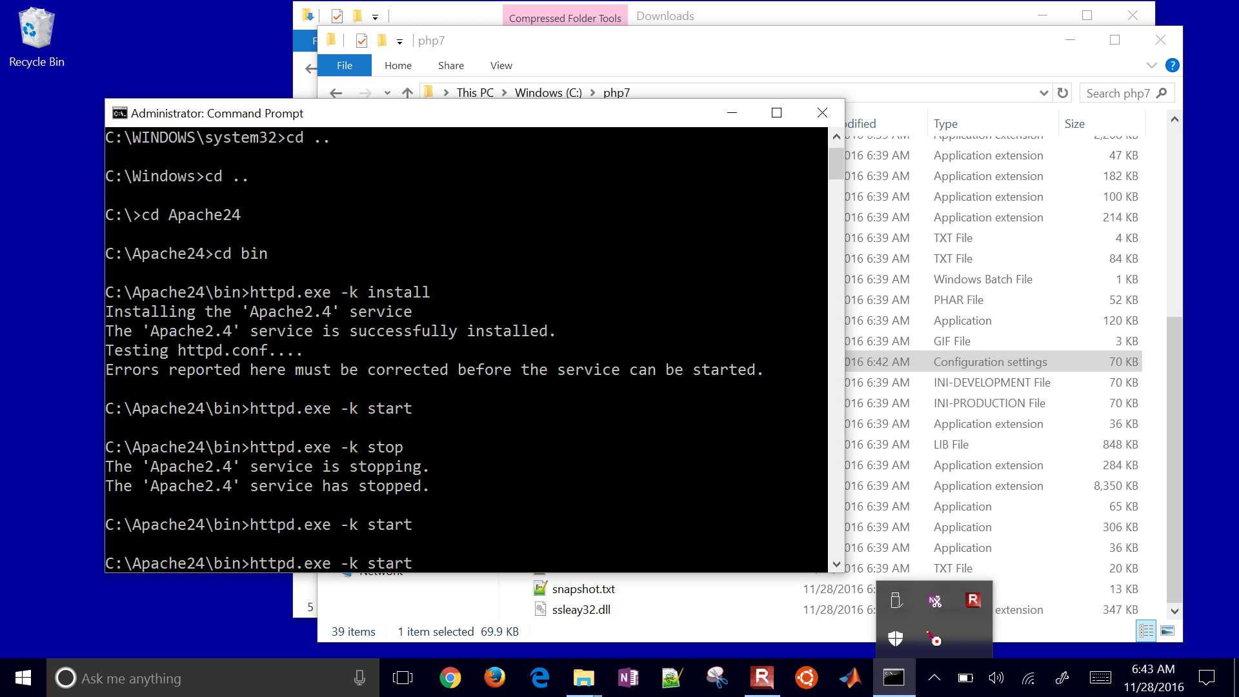
{"action": "key", "text": "Return"}
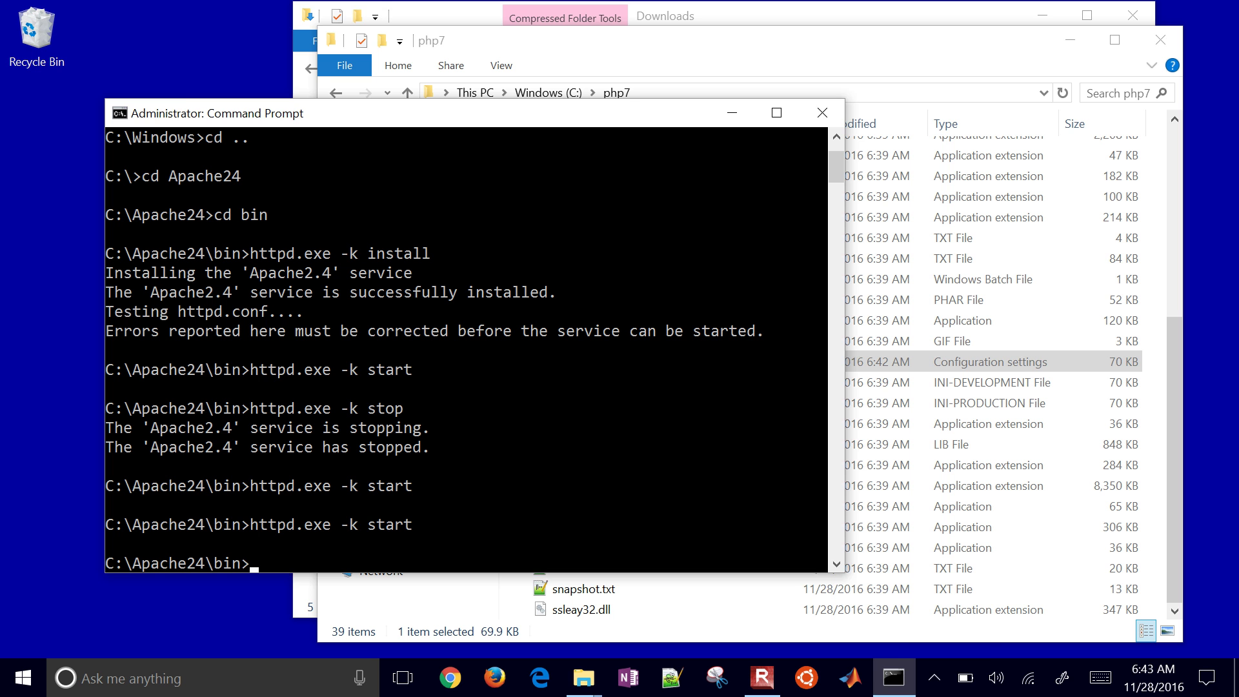
{"action": "left_click", "coordinate": [934, 678]}
{"action": "key", "text": "Escape"}
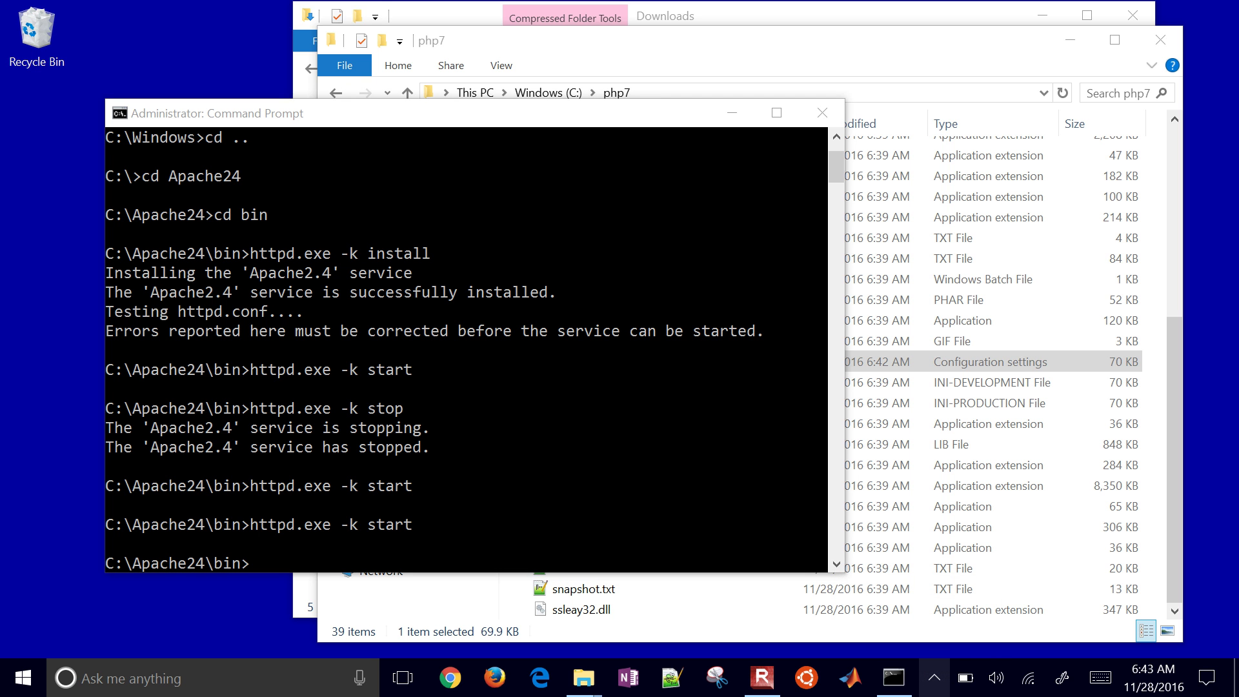
{"action": "left_click", "coordinate": [540, 677]}
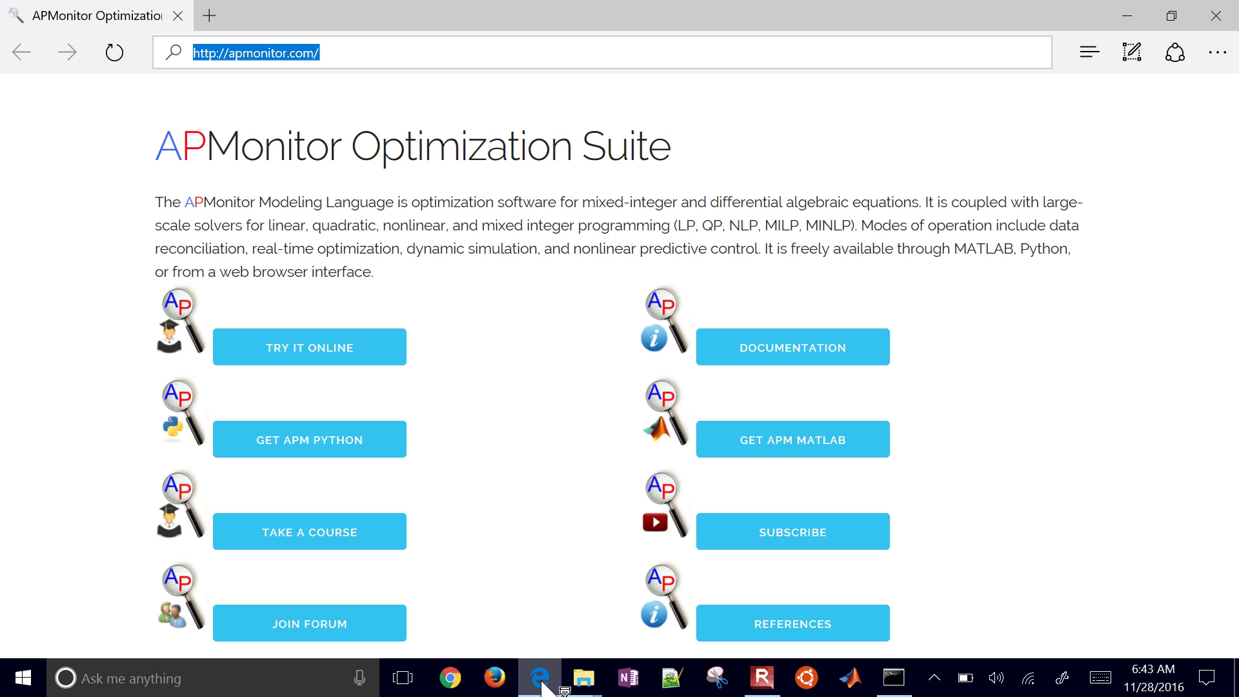
{"action": "type", "text": "htp"}
{"action": "key", "text": "BackSpace"}
{"action": "type", "text": "tp://127"}
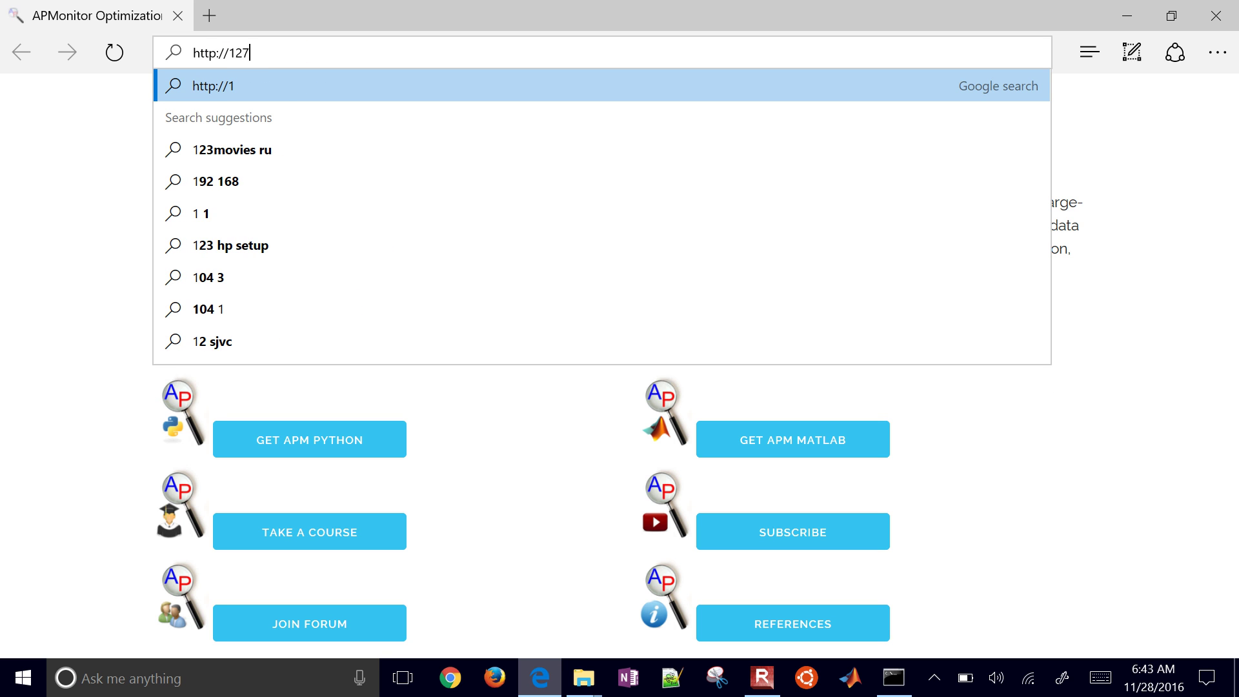
{"action": "type", "text": ".0.0.1/"}
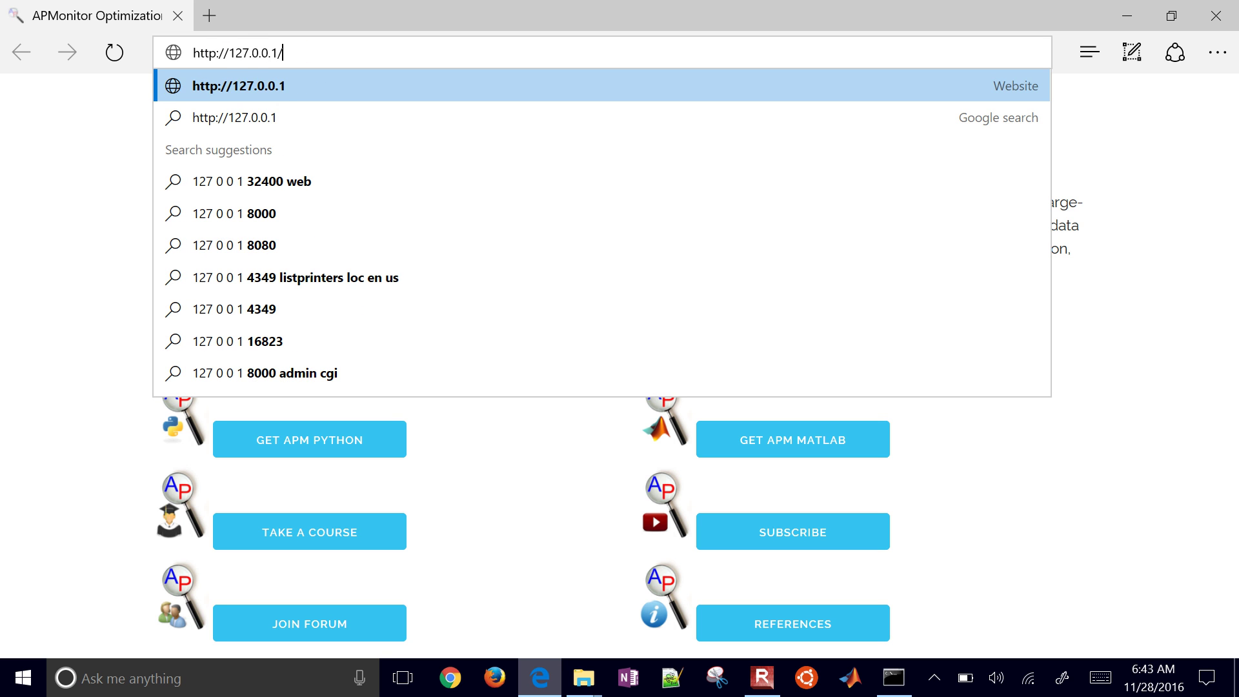
{"action": "key", "text": "Return"}
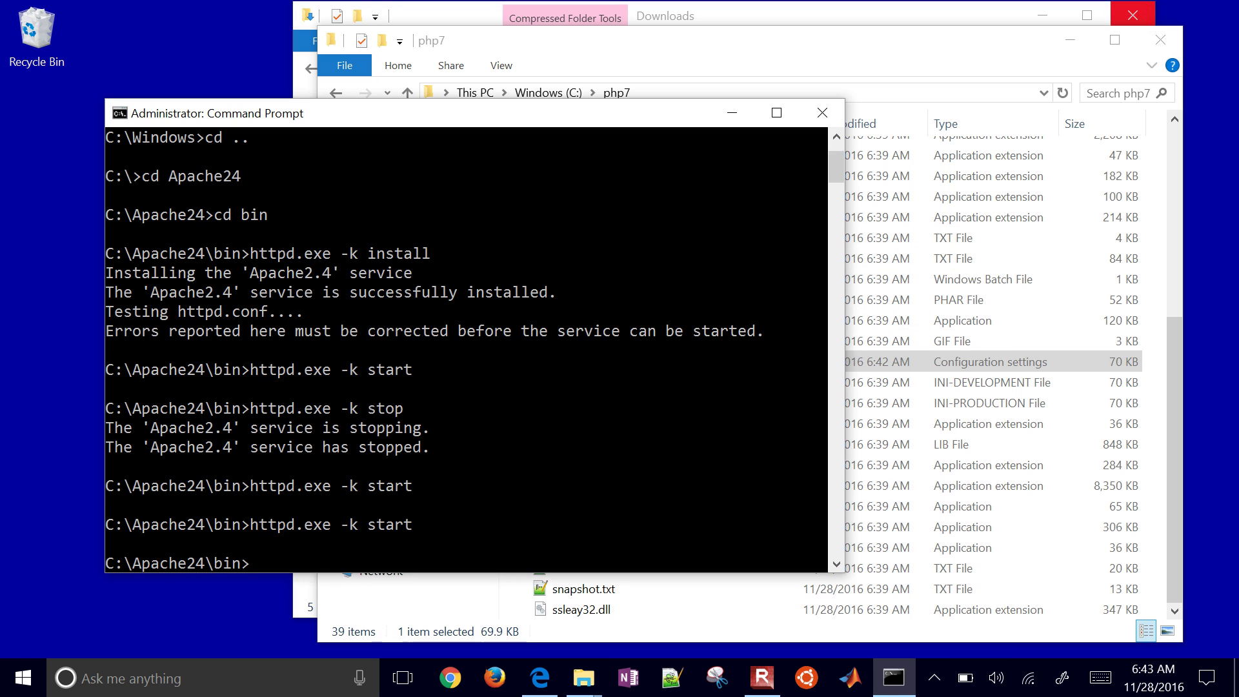
Switch to File Explorer and open the C:\Apache24\htdocs folder
{"action": "left_click", "coordinate": [934, 50]}
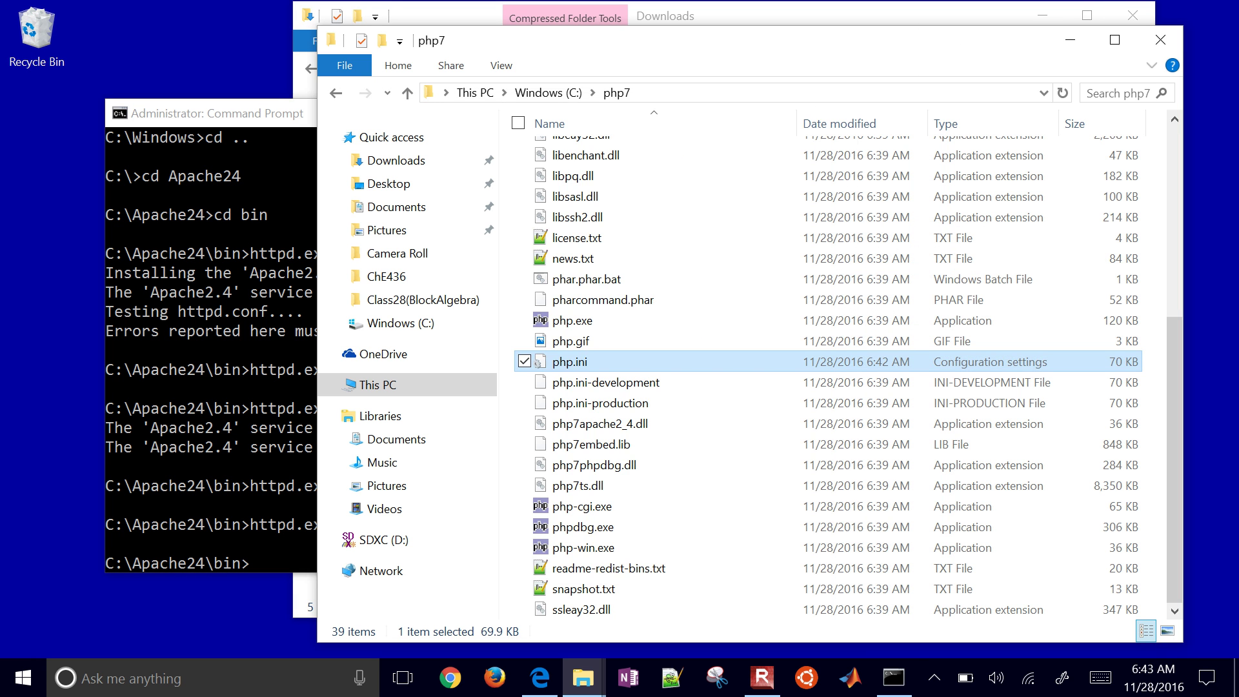
{"action": "left_click", "coordinate": [548, 92]}
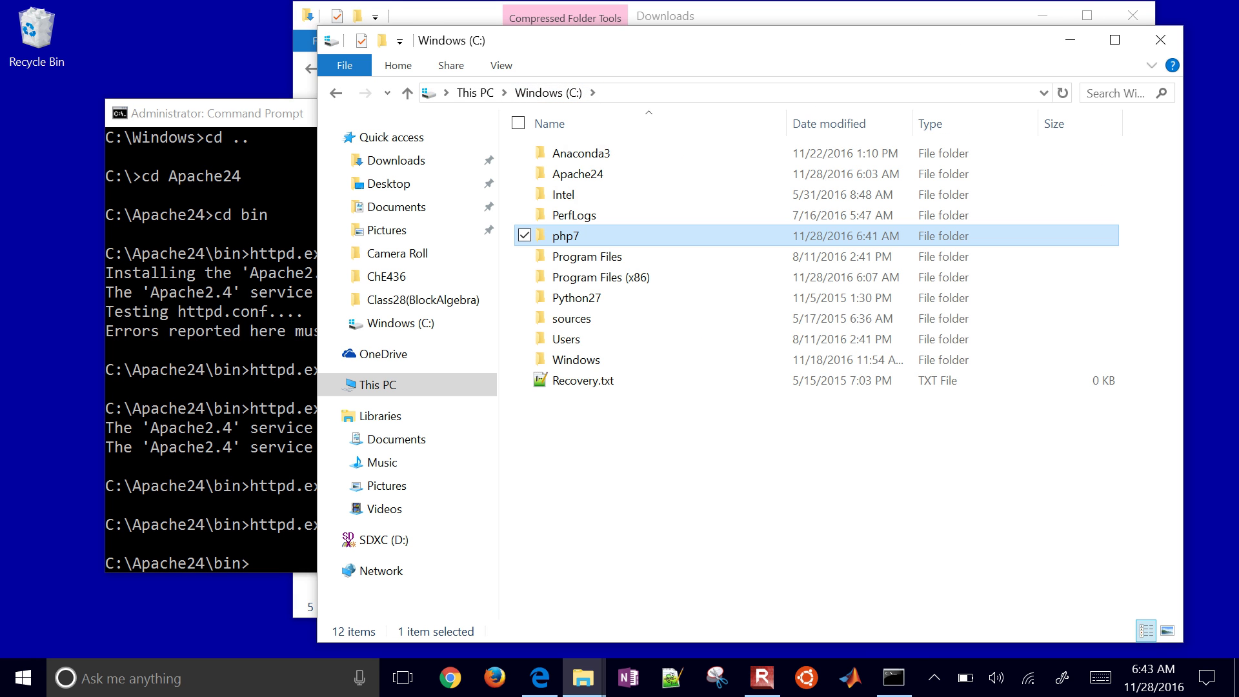
{"action": "double_click", "coordinate": [578, 174]}
{"action": "double_click", "coordinate": [569, 236]}
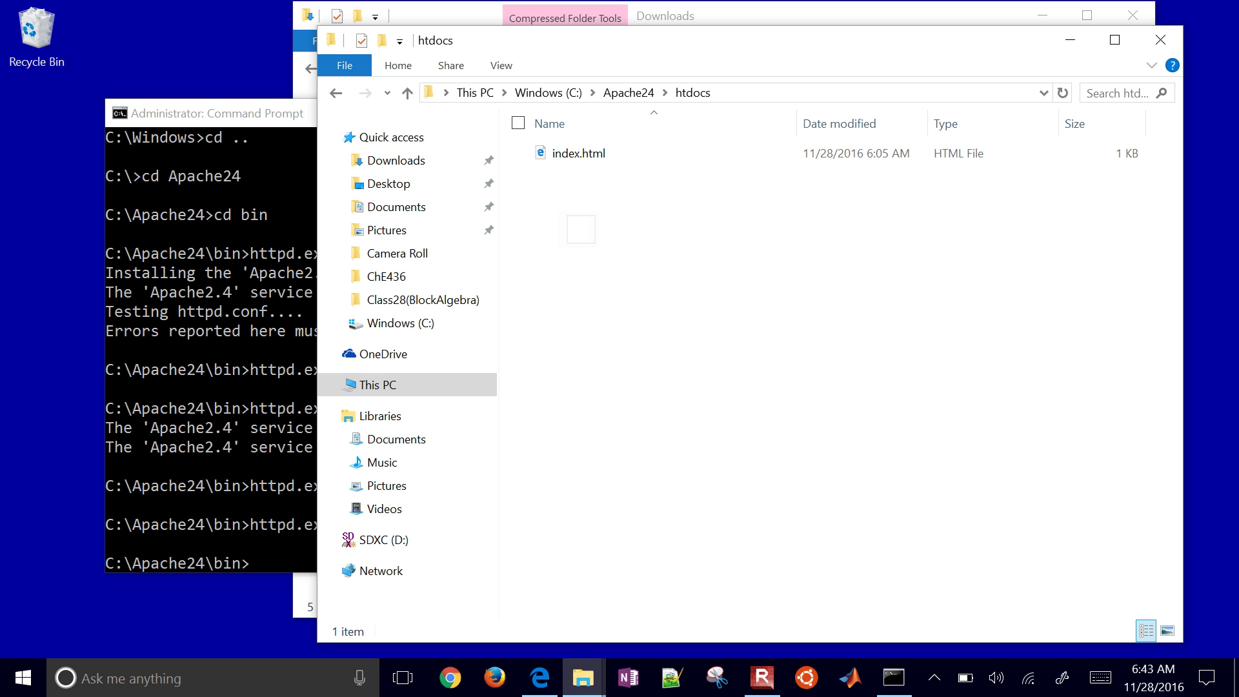
Create a new text document in htdocs named ip.php and accept the file extension change
{"action": "right_click", "coordinate": [581, 233]}
{"action": "left_click", "coordinate": [402, 577]}
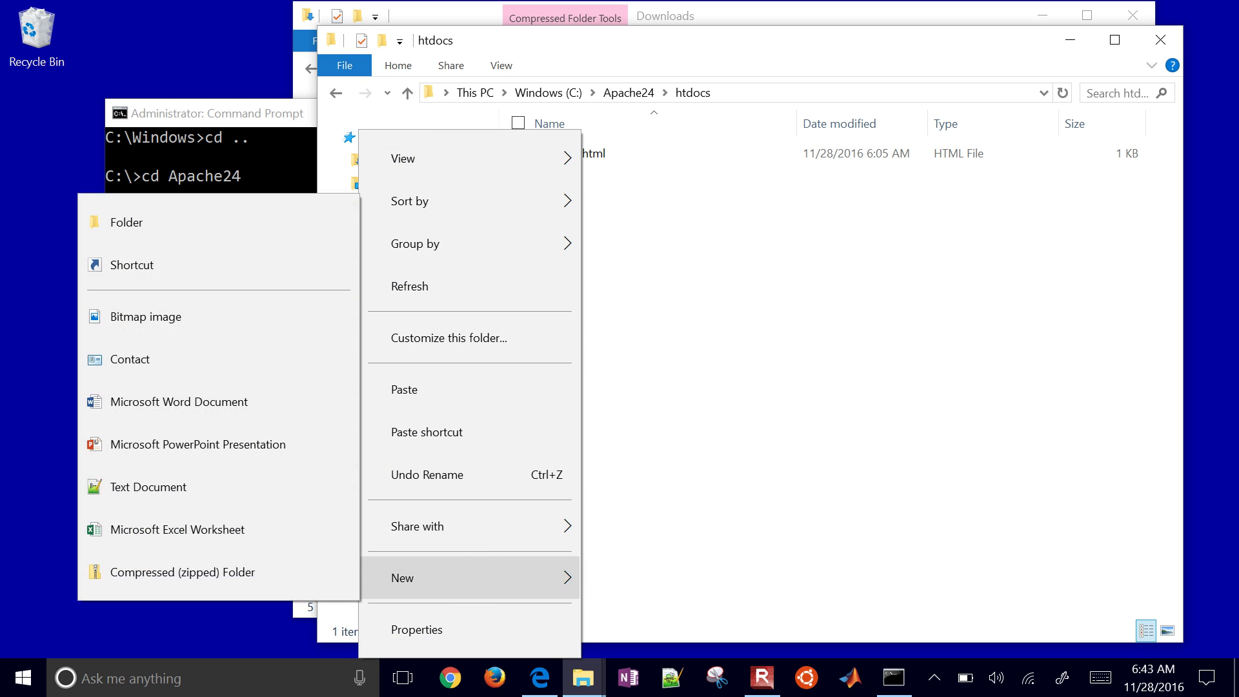
{"action": "left_click", "coordinate": [148, 486]}
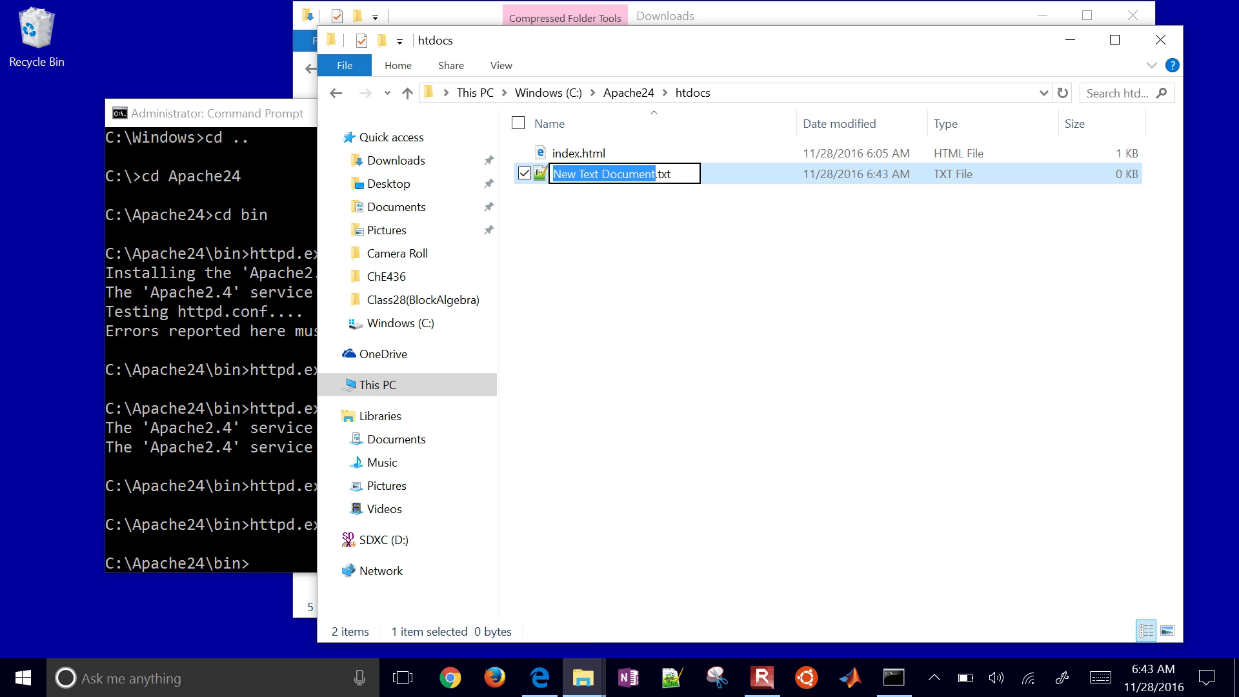
{"action": "type", "text": "ip"}
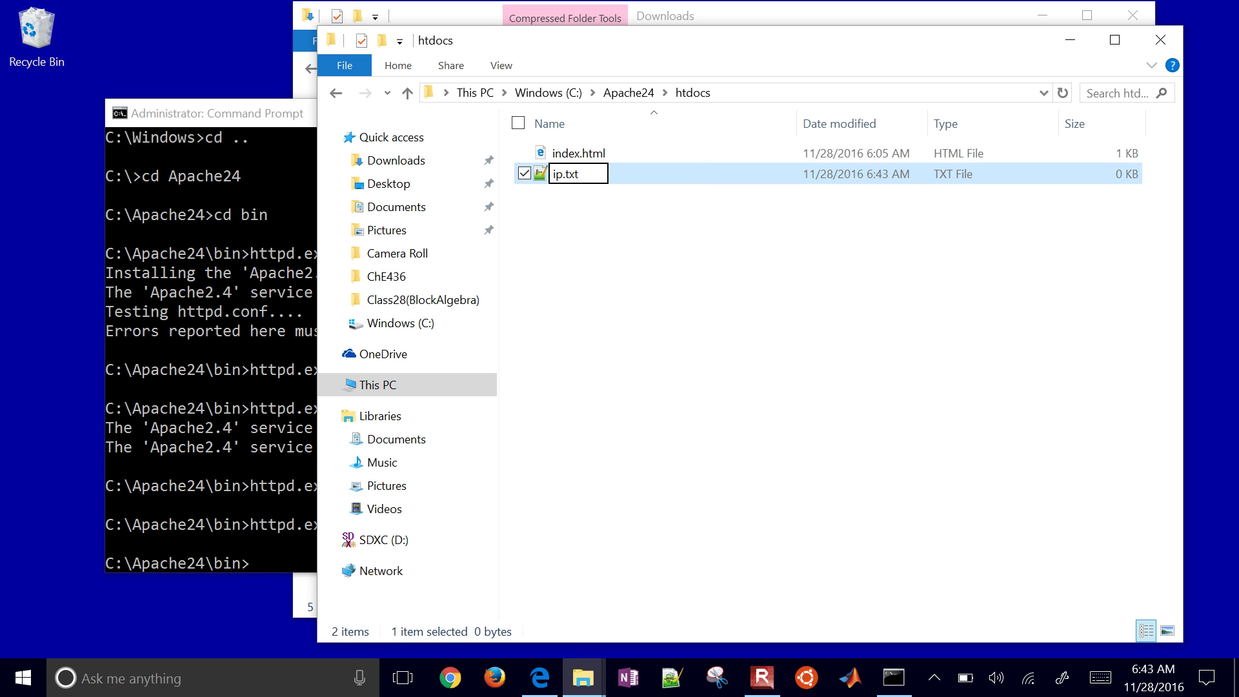
{"action": "key", "text": "Right"}
{"action": "key", "text": "shift+Right"}
{"action": "key", "text": "shift+Right"}
{"action": "key", "text": "shift+Right"}
{"action": "type", "text": "php"}
{"action": "key", "text": "Return"}
{"action": "key", "text": "Return"}
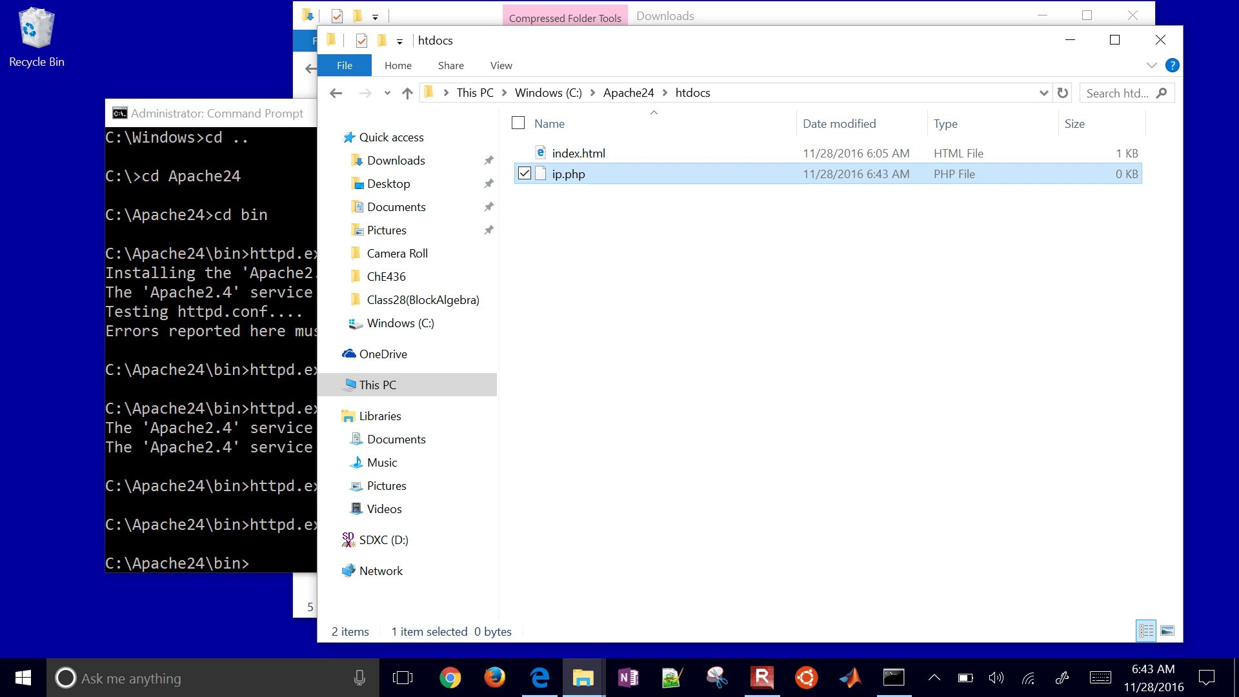
Open ip.php in Notepad++ for editing and enter the opening tag <?php
{"action": "left_click", "coordinate": [634, 297]}
{"action": "right_click", "coordinate": [568, 174]}
{"action": "left_click", "coordinate": [426, 209]}
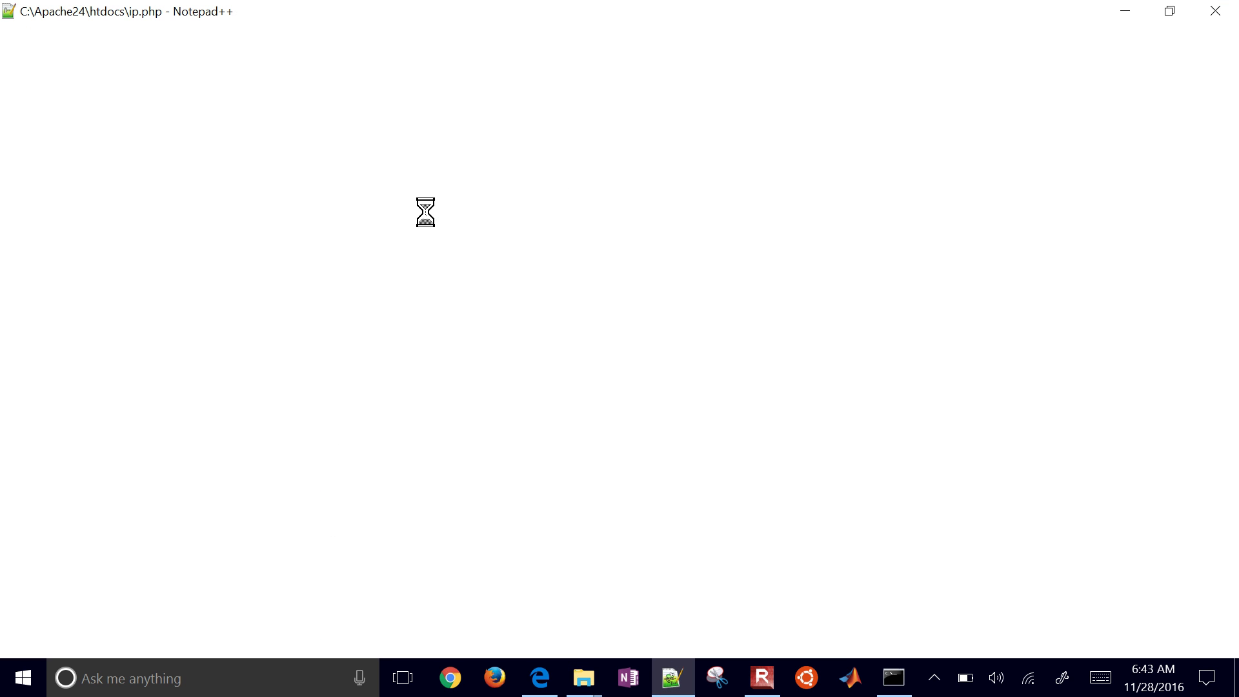
{"action": "type", "text": "<?php"}
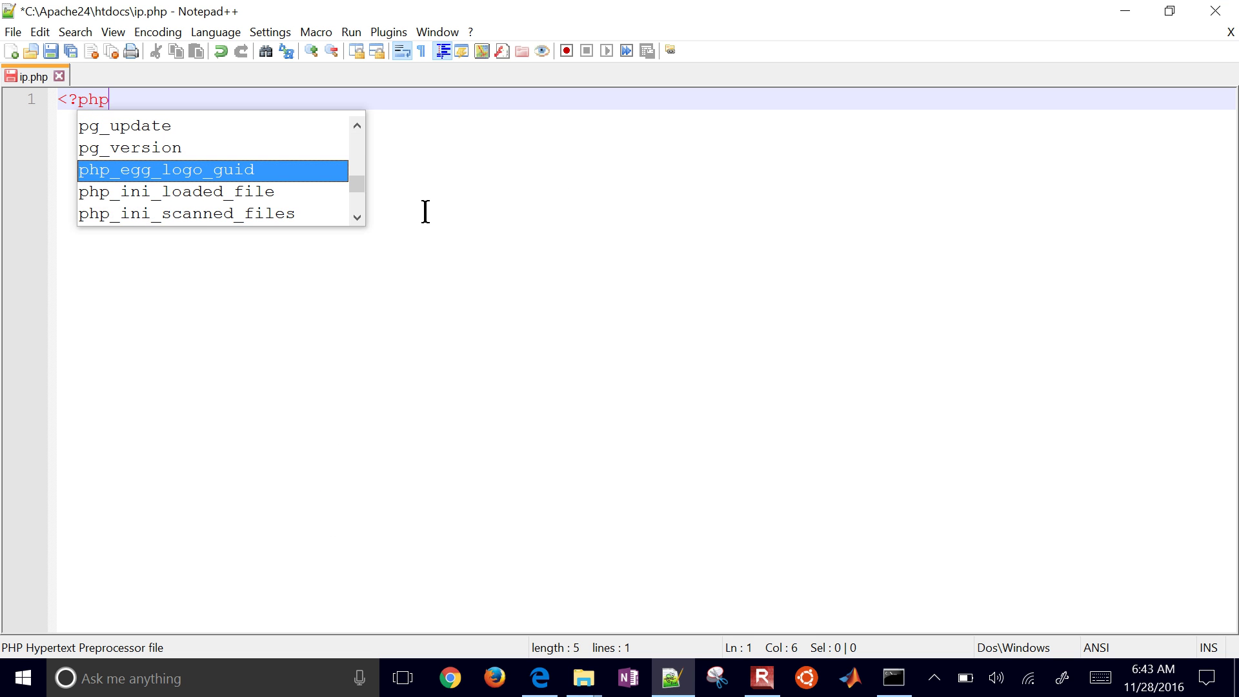
{"action": "key", "text": "Return"}
{"action": "key", "text": "Return"}
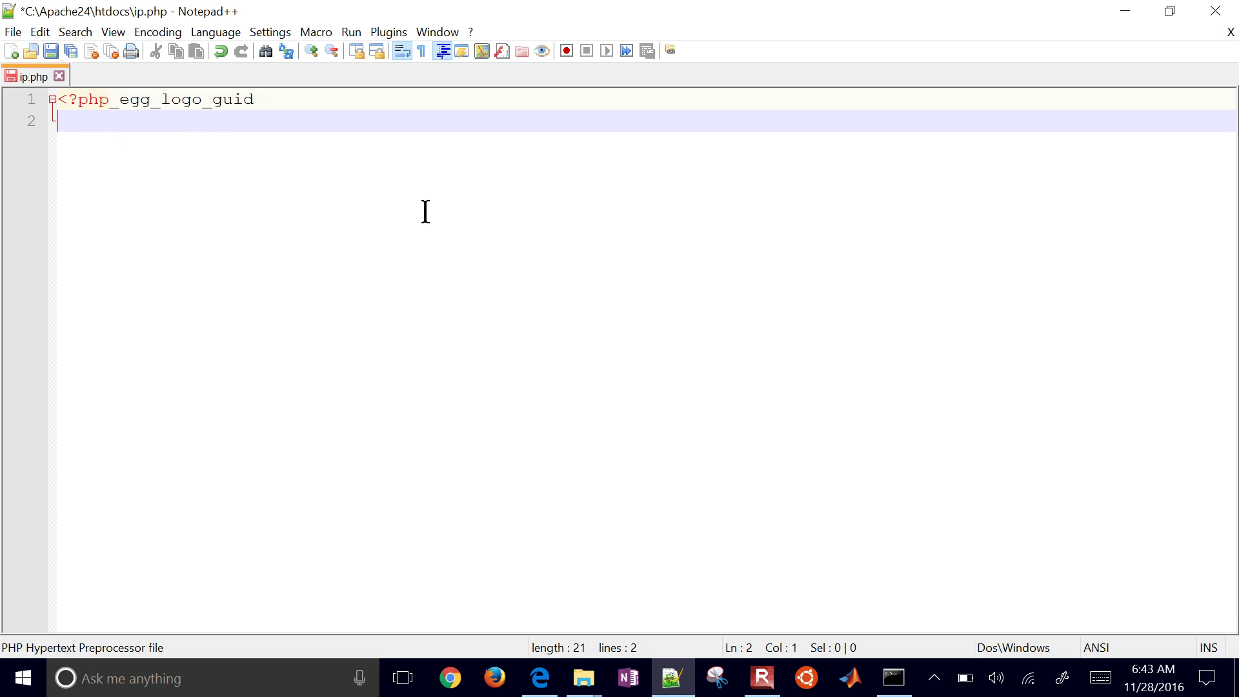
{"action": "key", "text": "BackSpace"}
{"action": "key", "text": "BackSpace"}
{"action": "key", "text": "BackSpace"}
{"action": "key", "text": "BackSpace"}
{"action": "key", "text": "BackSpace"}
{"action": "key", "text": "BackSpace"}
{"action": "key", "text": "BackSpace"}
{"action": "key", "text": "BackSpace"}
{"action": "key", "text": "BackSpace"}
{"action": "key", "text": "BackSpace"}
{"action": "key", "text": "BackSpace"}
{"action": "key", "text": "BackSpace"}
{"action": "key", "text": "BackSpace"}
{"action": "key", "text": "BackSpace"}
{"action": "key", "text": "BackSpace"}
Add a blank line below the opening PHP tag and enter the closing tag ?> on line 3
{"action": "key", "text": "Return"}
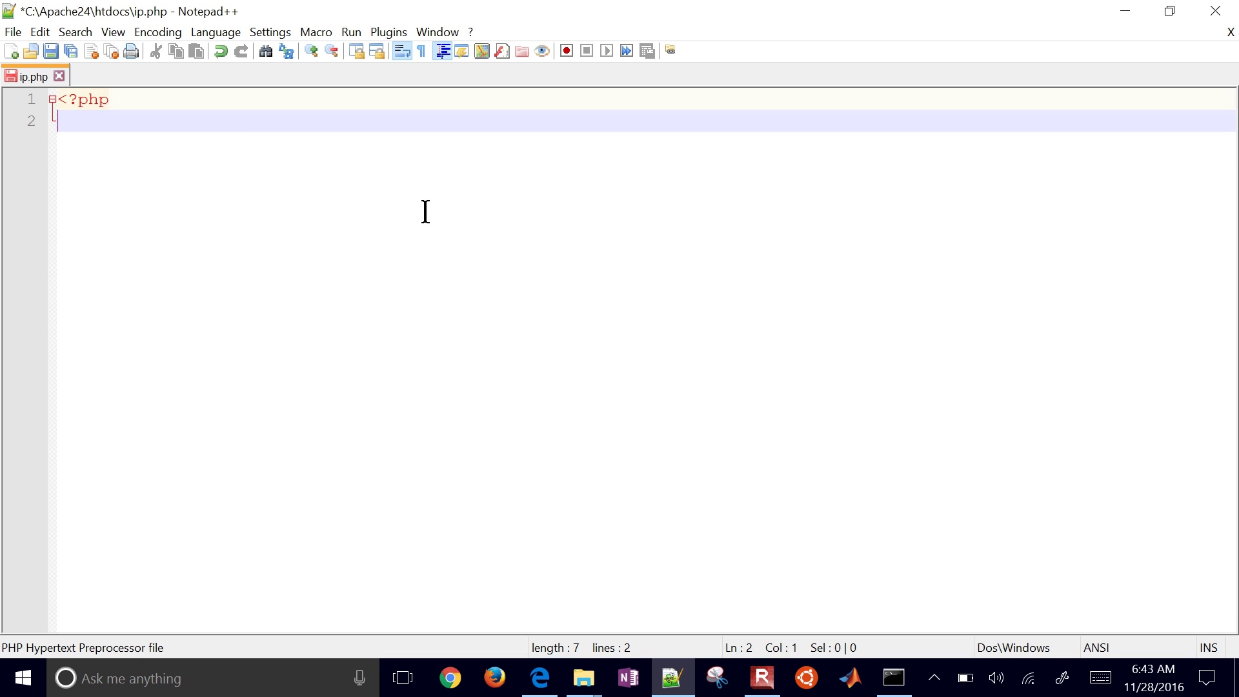
{"action": "key", "text": "Return"}
{"action": "type", "text": "?>"}
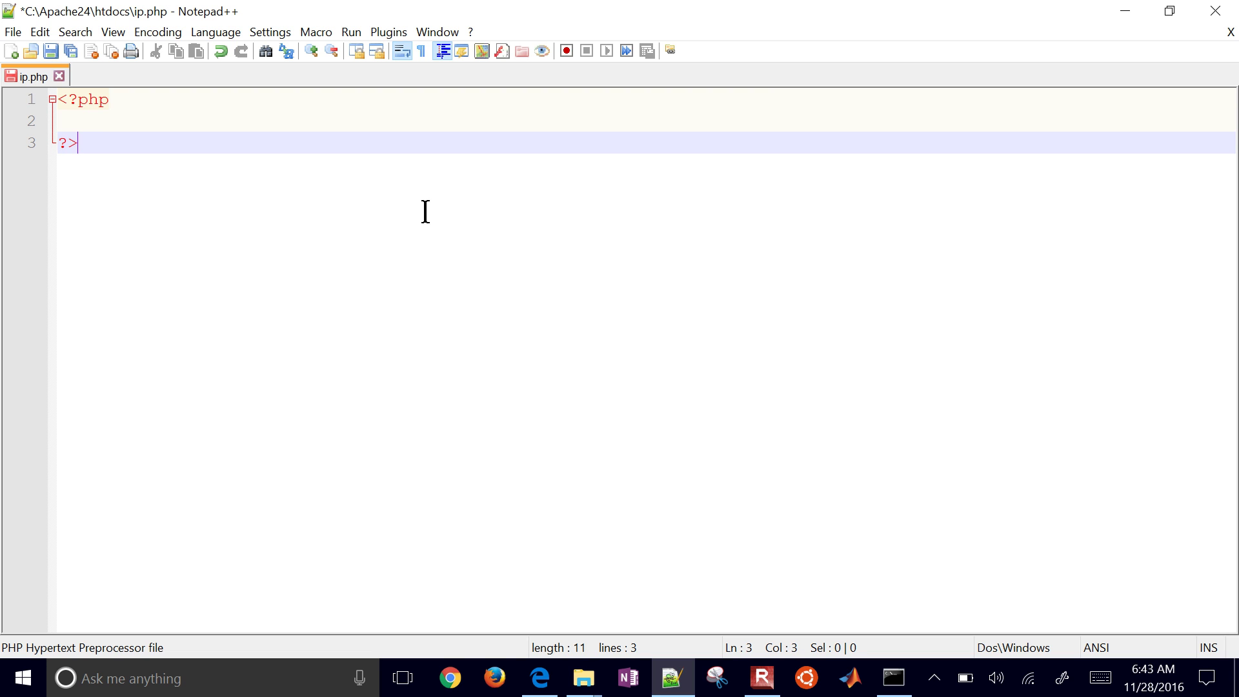
Enter $ip = $_SERVER['REMOTE_ADDR']; on line 2 between the PHP tags
{"action": "key", "text": "Up"}
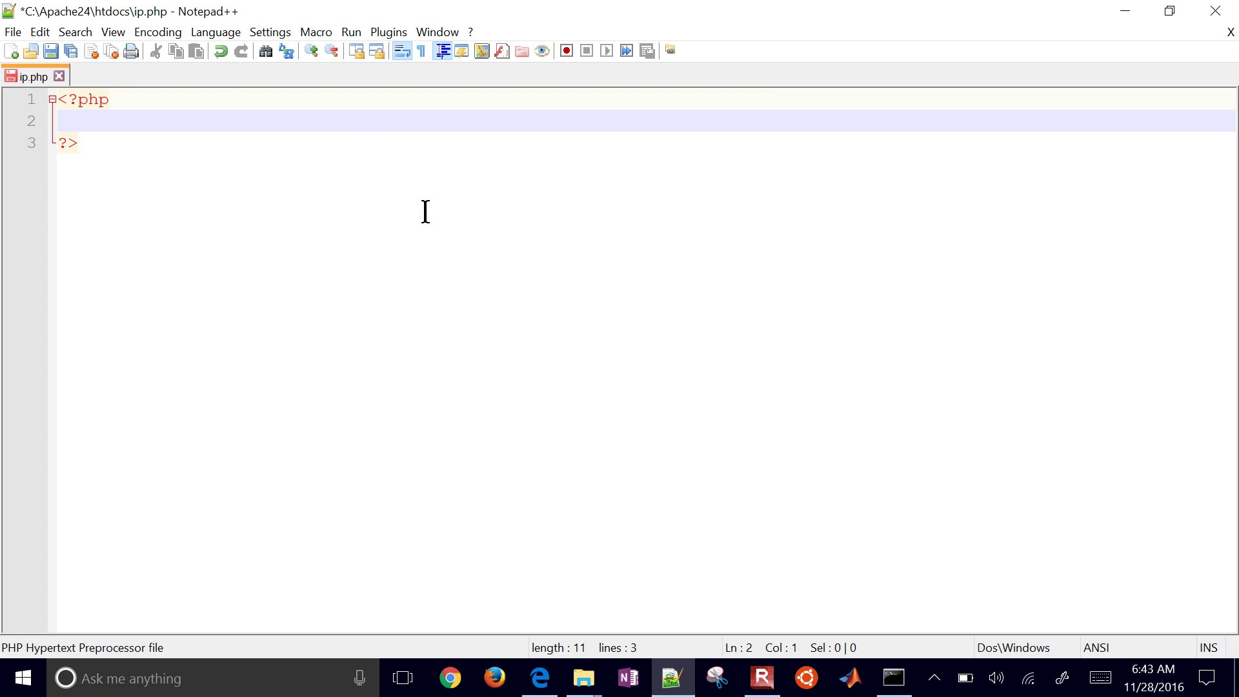
{"action": "type", "text": "$ip"}
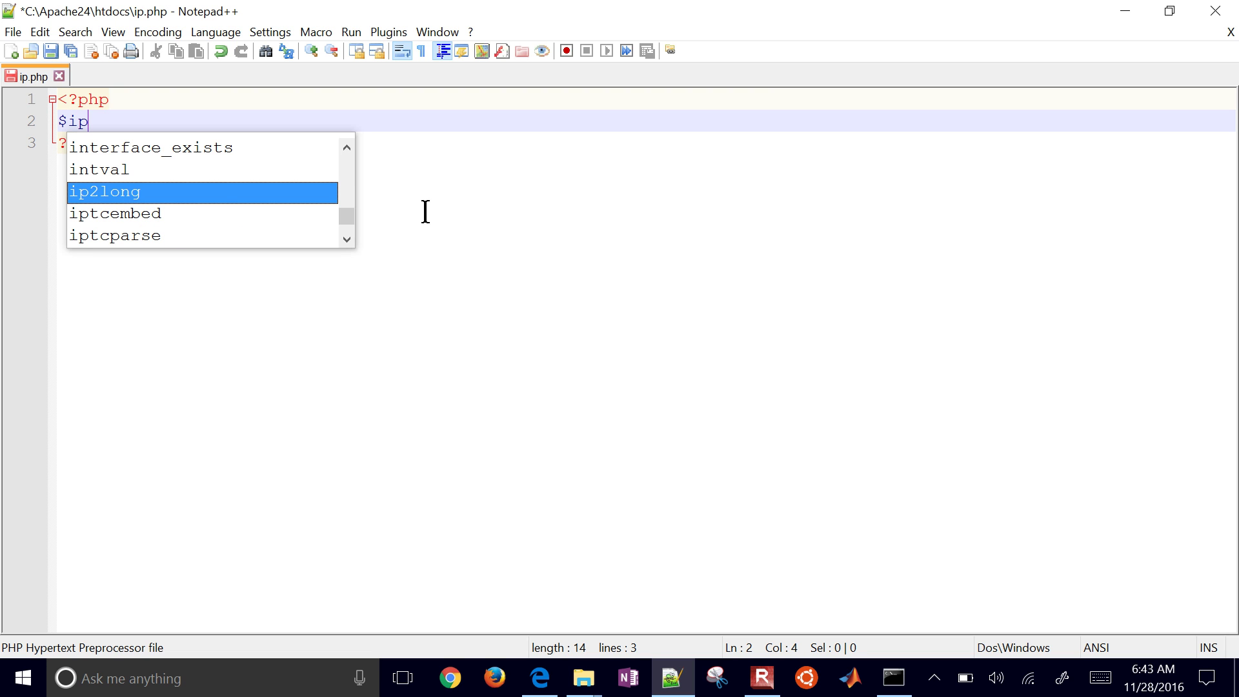
{"action": "type", "text": " = "}
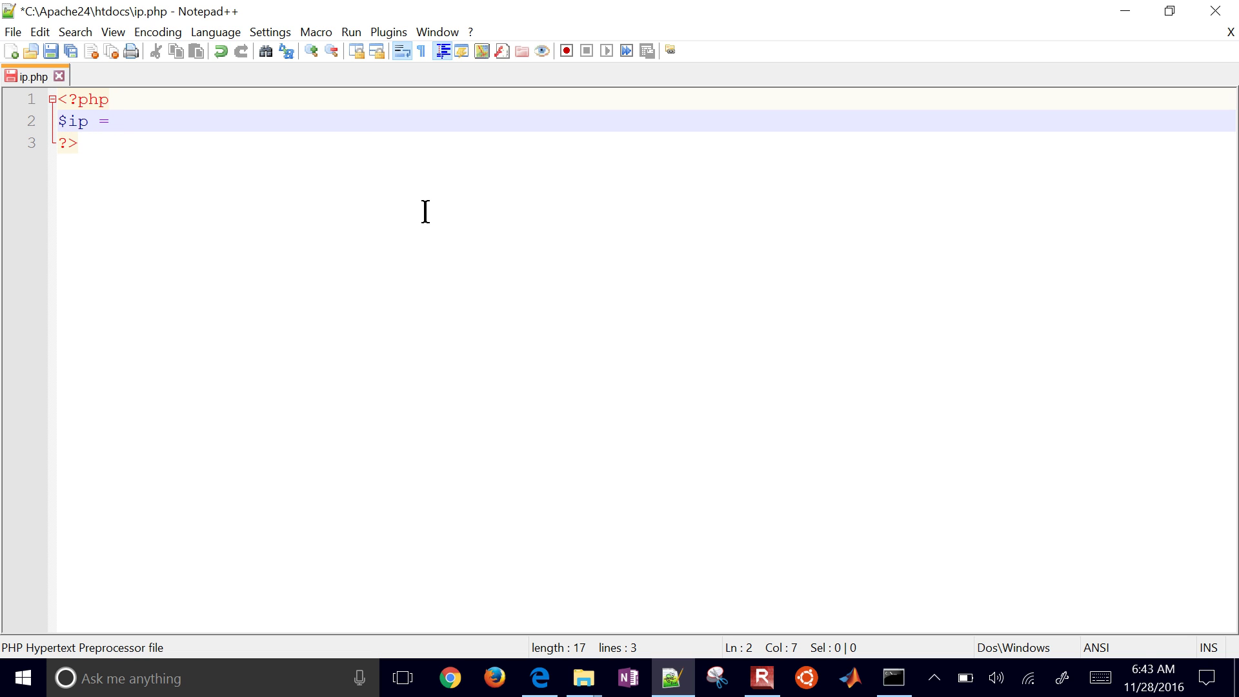
{"action": "type", "text": "$"}
{"action": "type", "text": "_"}
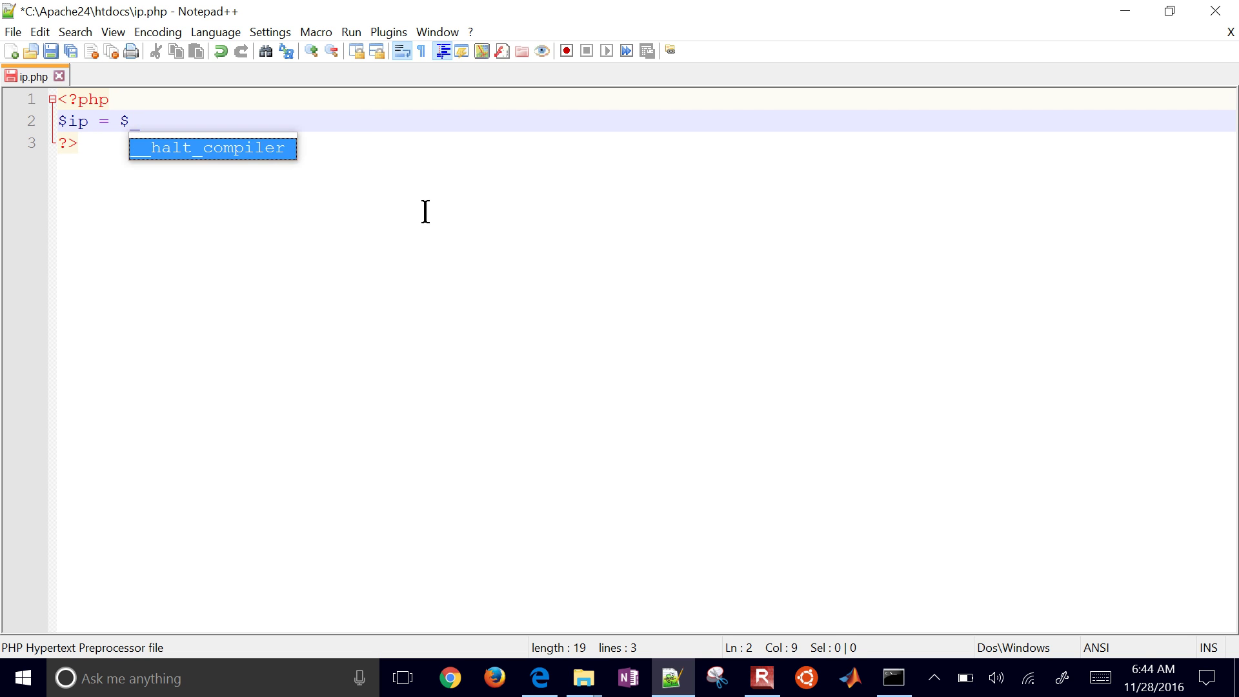
{"action": "type", "text": "SERVER['"}
{"action": "type", "text": "REMOTE"}
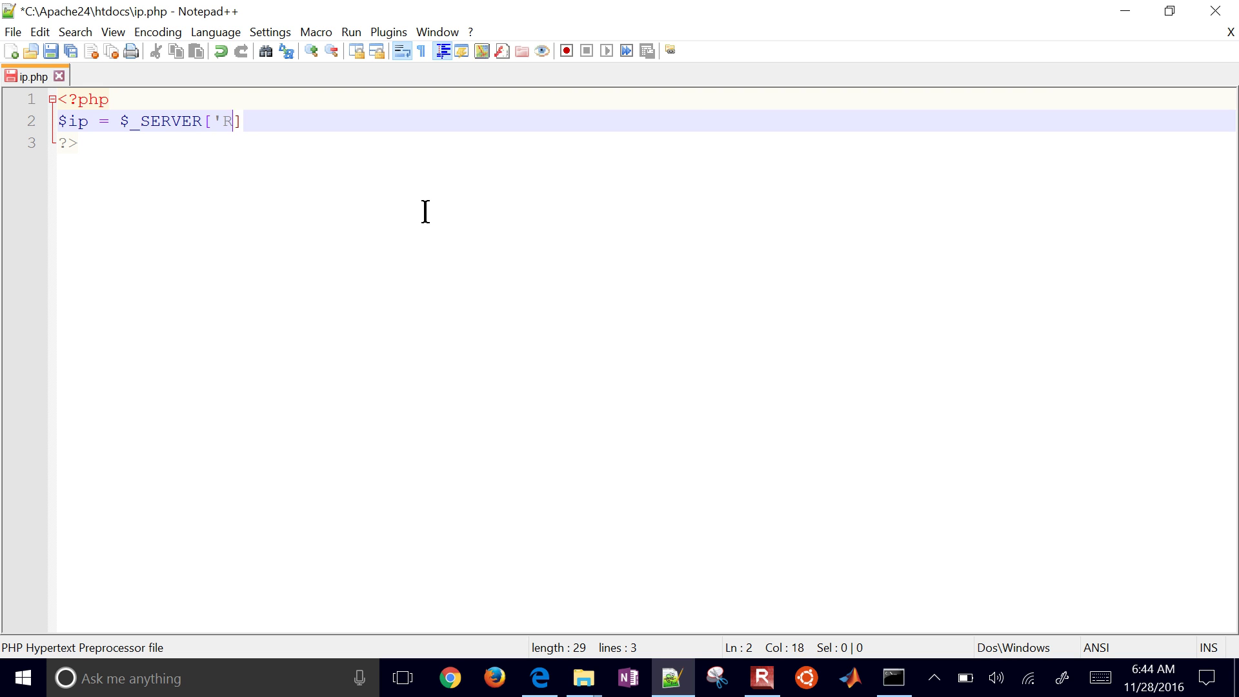
{"action": "type", "text": "_ADDR"}
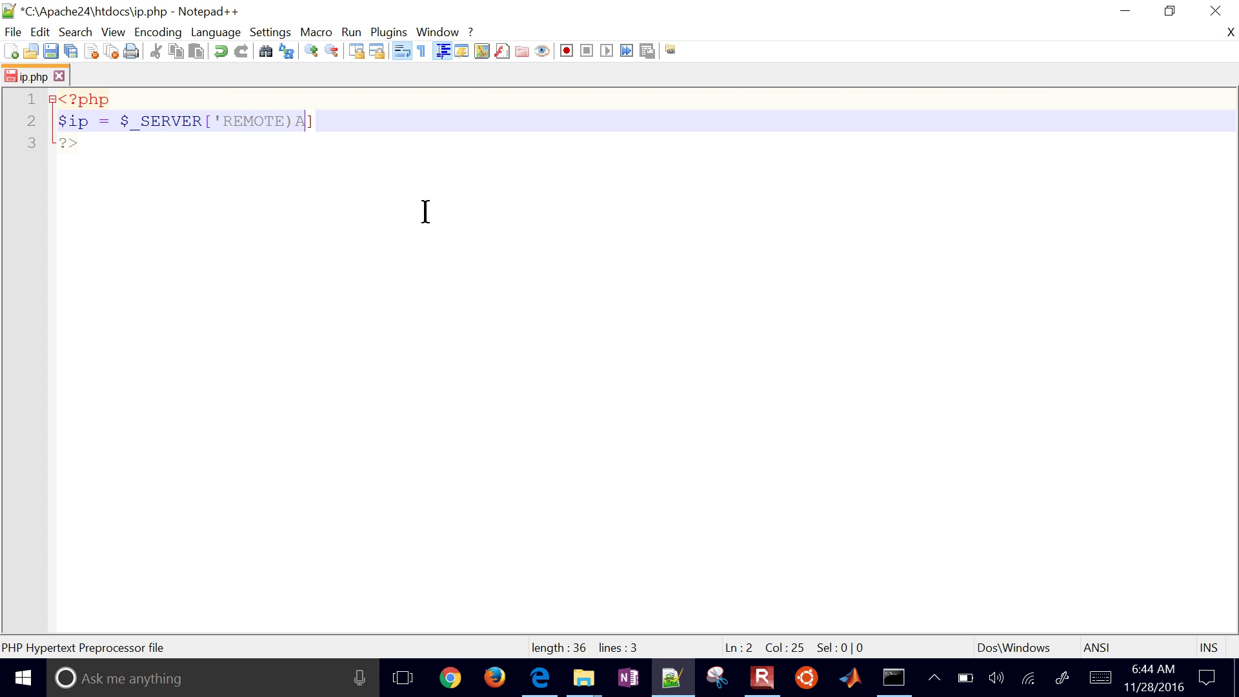
{"action": "key", "text": "BackSpace"}
{"action": "key", "text": "BackSpace"}
{"action": "key", "text": "BackSpace"}
{"action": "key", "text": "BackSpace"}
{"action": "key", "text": "BackSpace"}
{"action": "type", "text": "_ADDR'"}
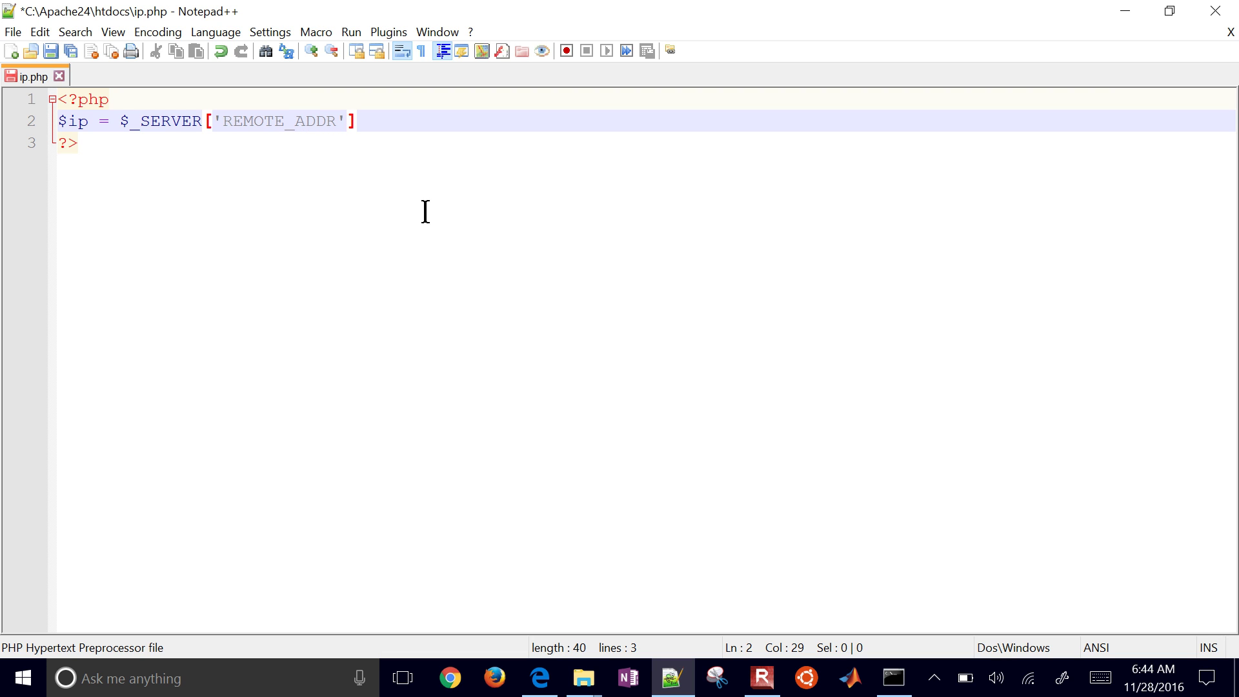
{"action": "key", "text": "Right"}
{"action": "type", "text": ";"}
Add the statement echo trim($ip); on line 3 and save ip.php
{"action": "key", "text": "Return"}
{"action": "type", "text": "e"}
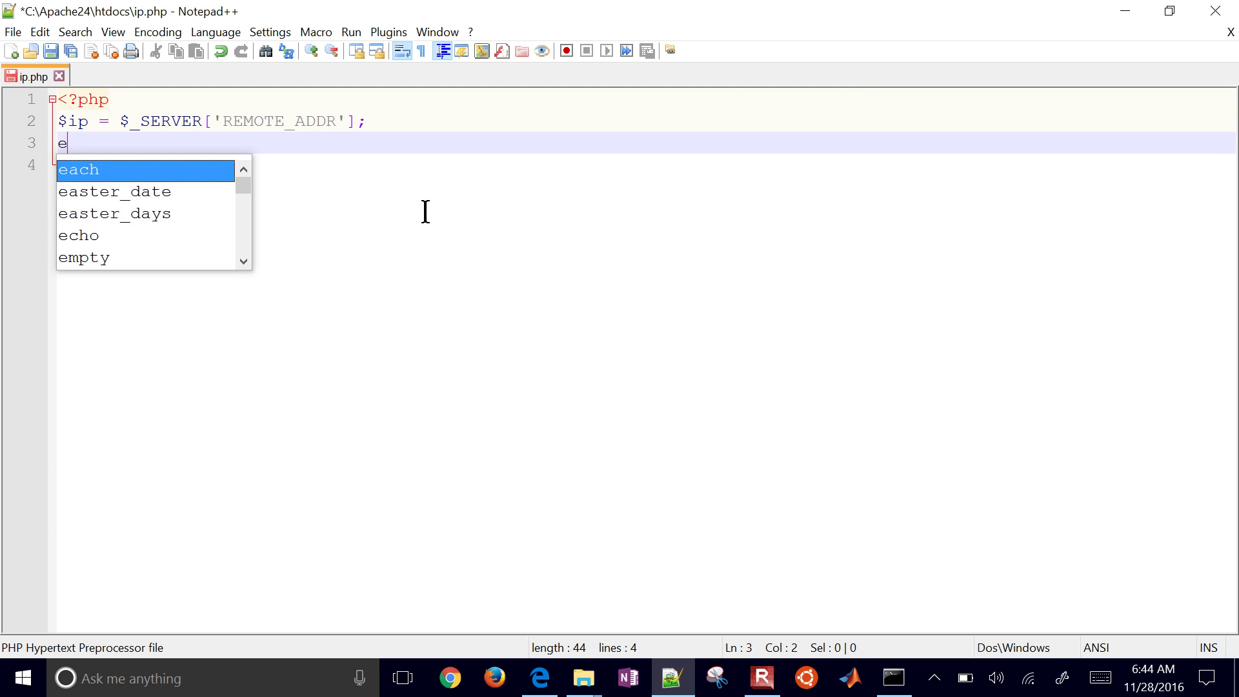
{"action": "type", "text": "cho tr"}
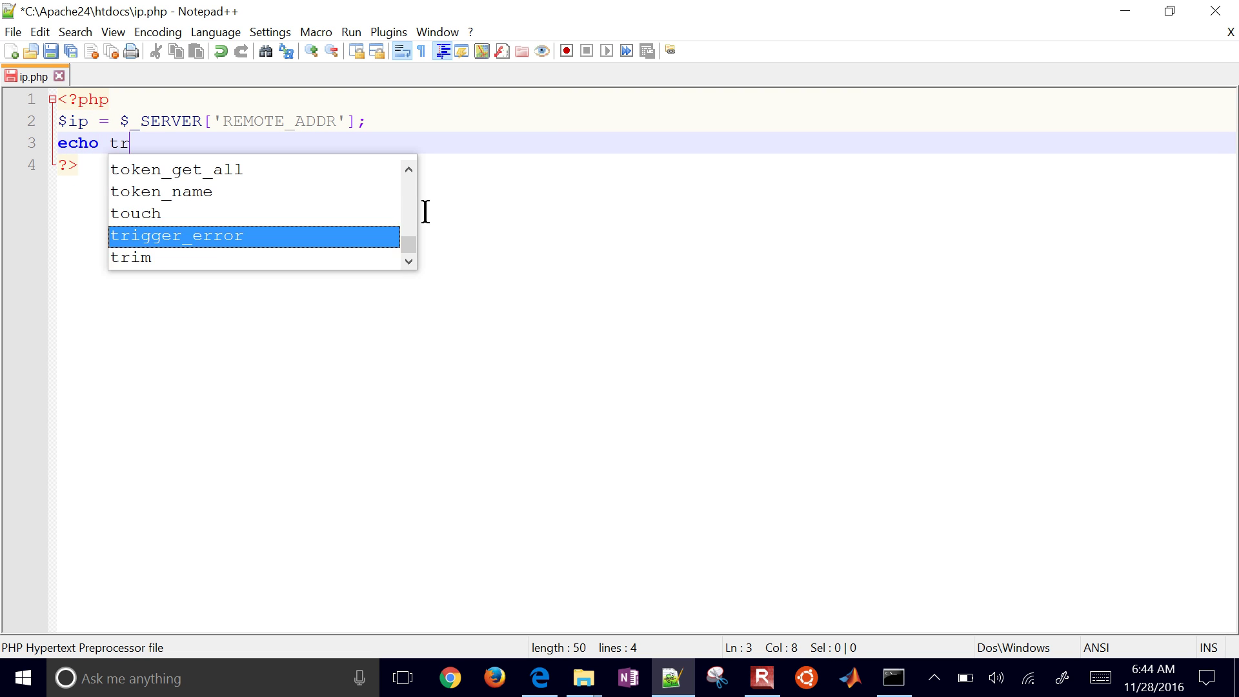
{"action": "type", "text": "im($ip"}
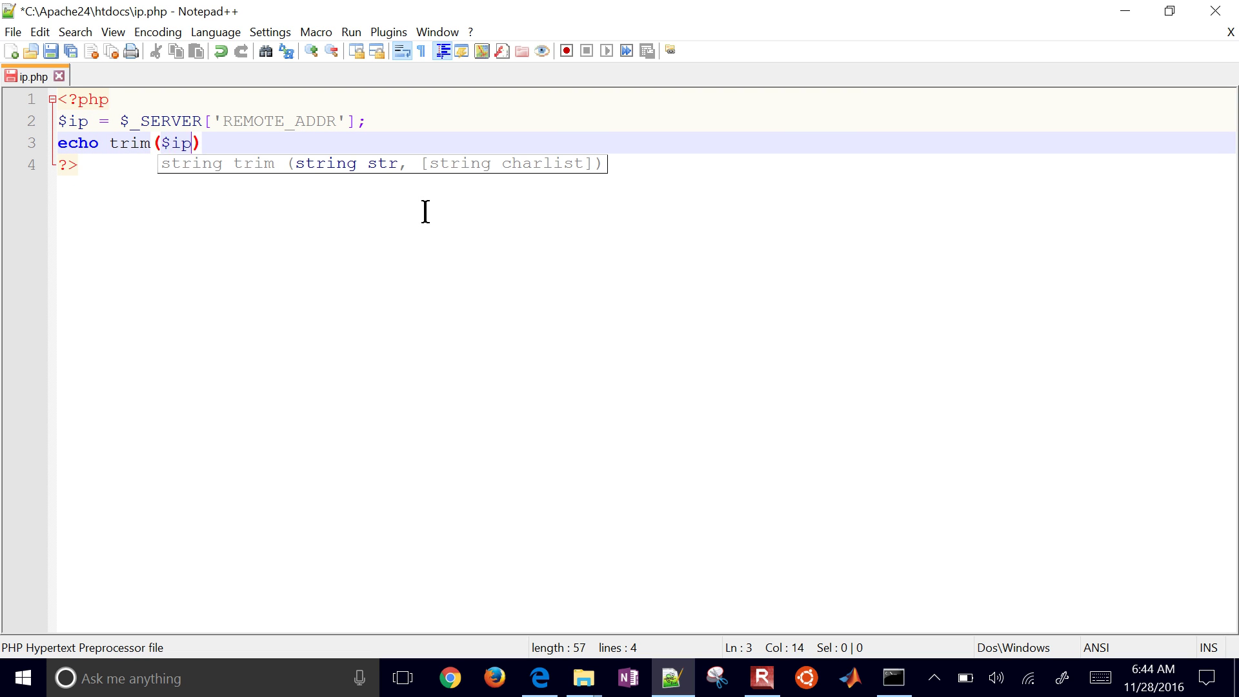
{"action": "key", "text": "Right"}
{"action": "type", "text": ";"}
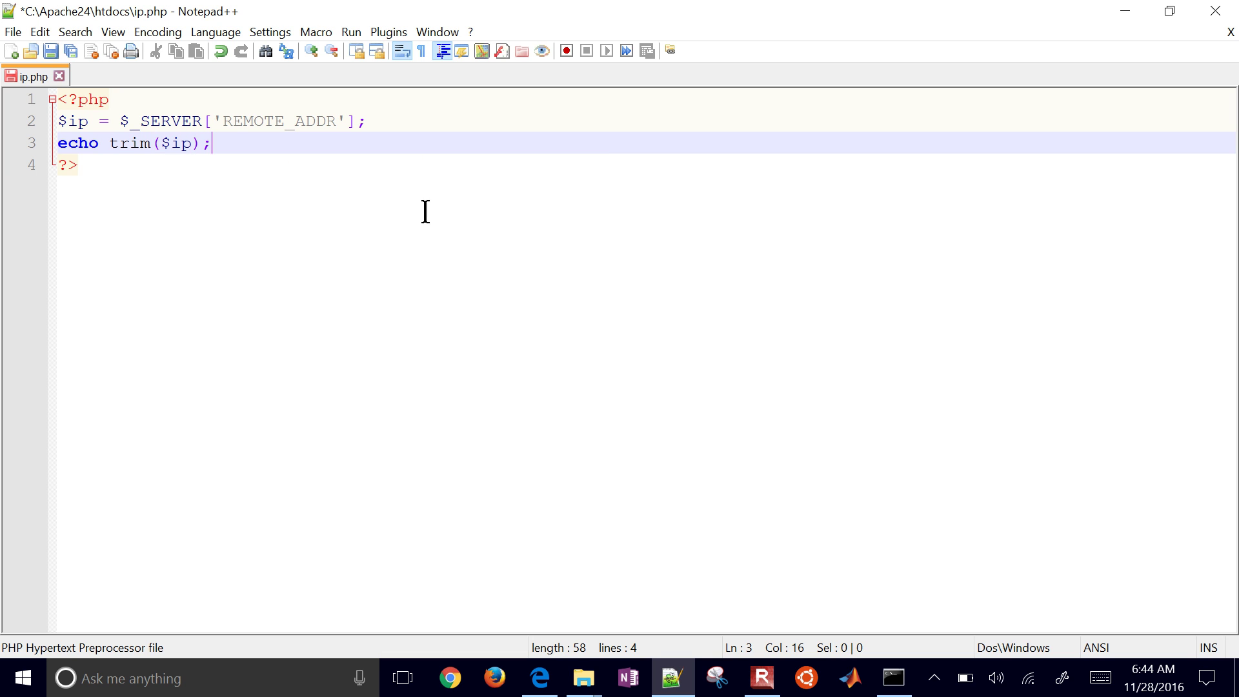
{"action": "key", "text": "ctrl+s"}
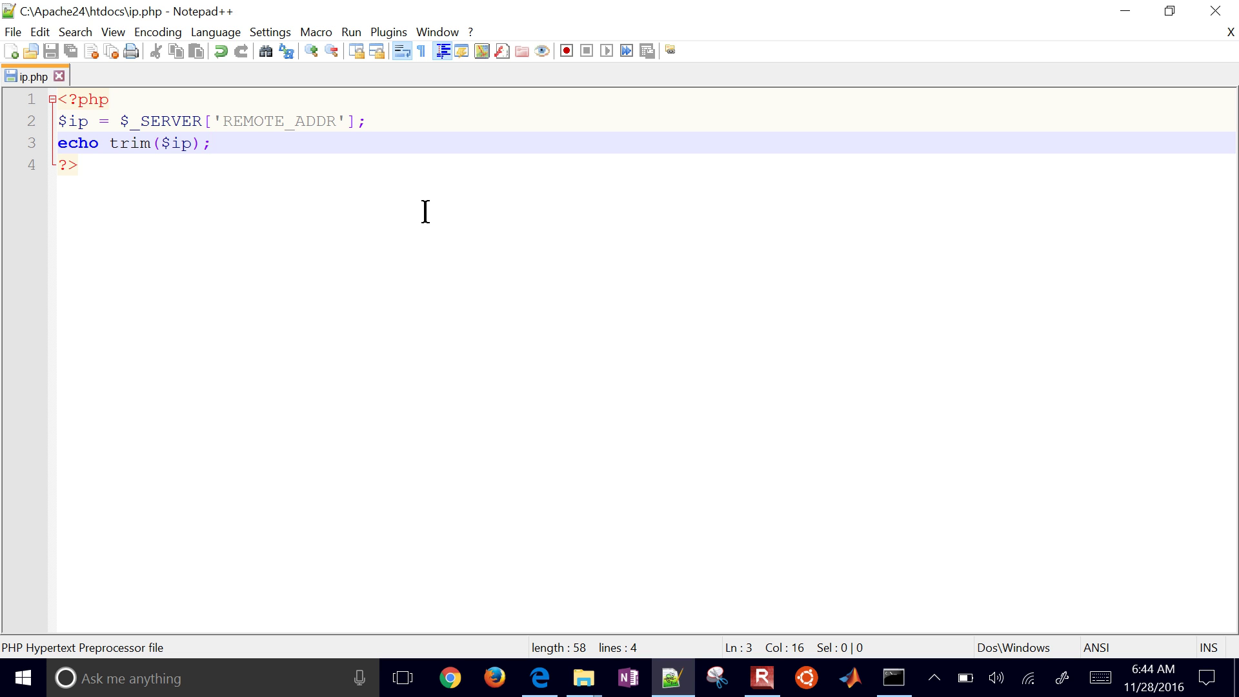
{"action": "left_click", "coordinate": [1125, 11]}
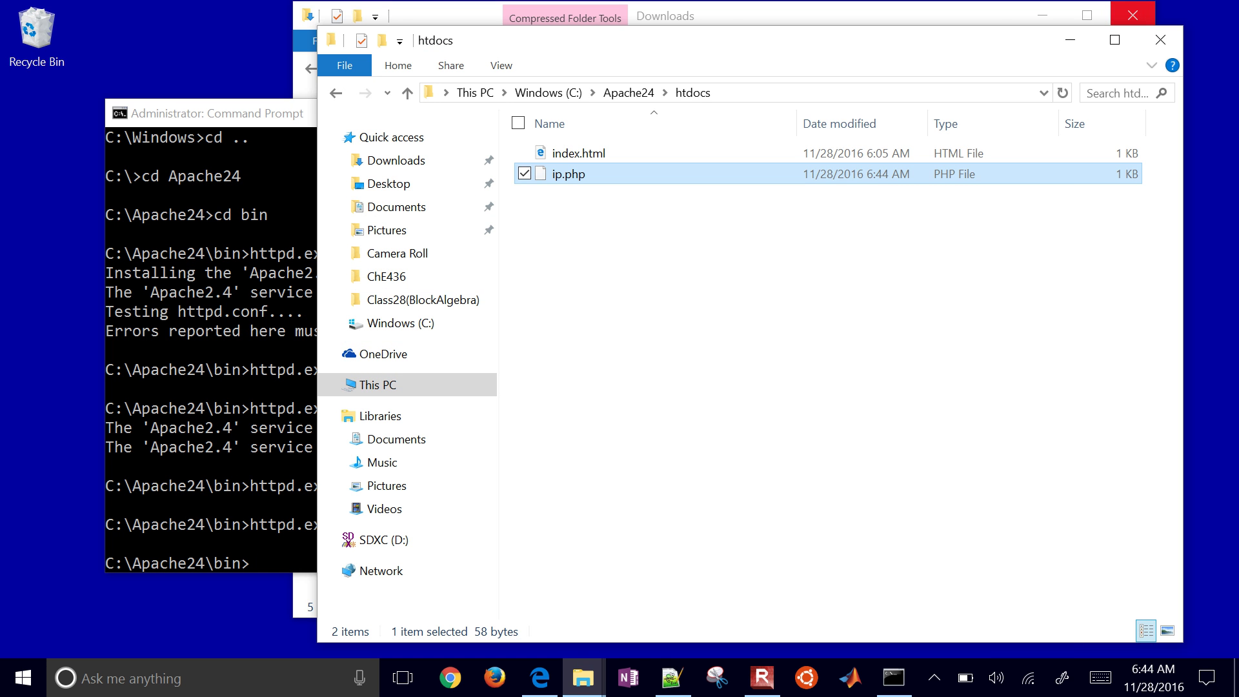
{"action": "left_click", "coordinate": [540, 678]}
{"action": "left_click", "coordinate": [246, 53]}
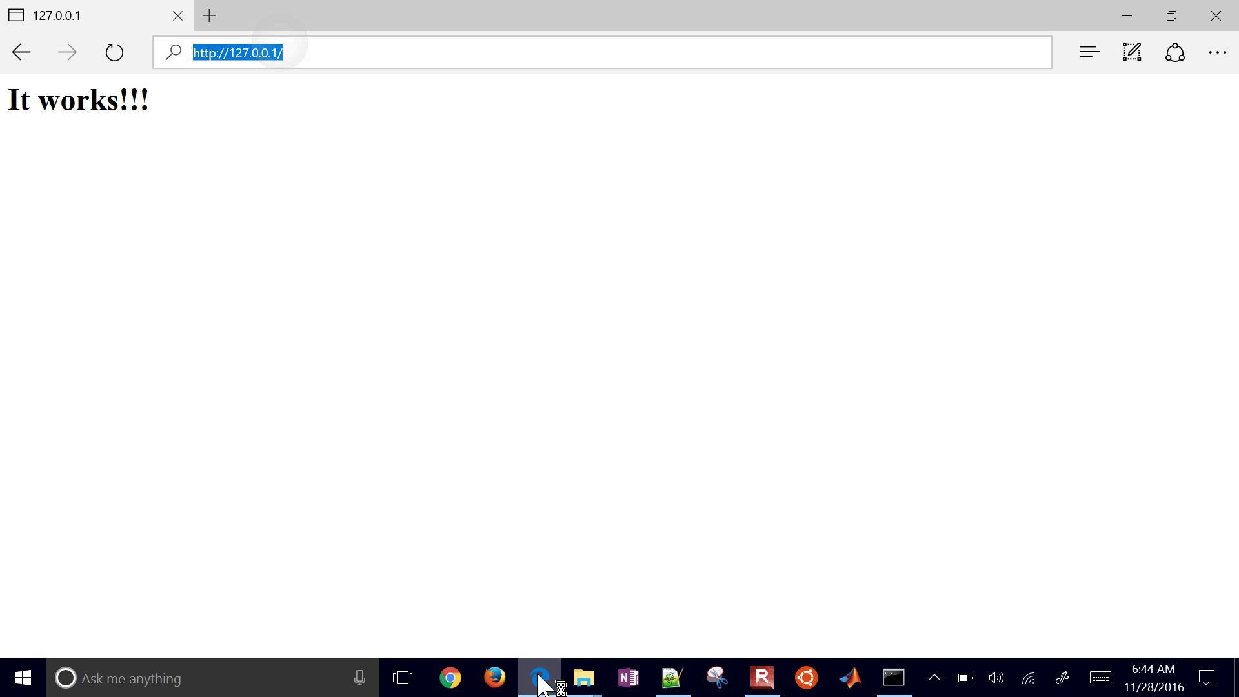
{"action": "left_click", "coordinate": [282, 52]}
{"action": "type", "text": "ip.php"}
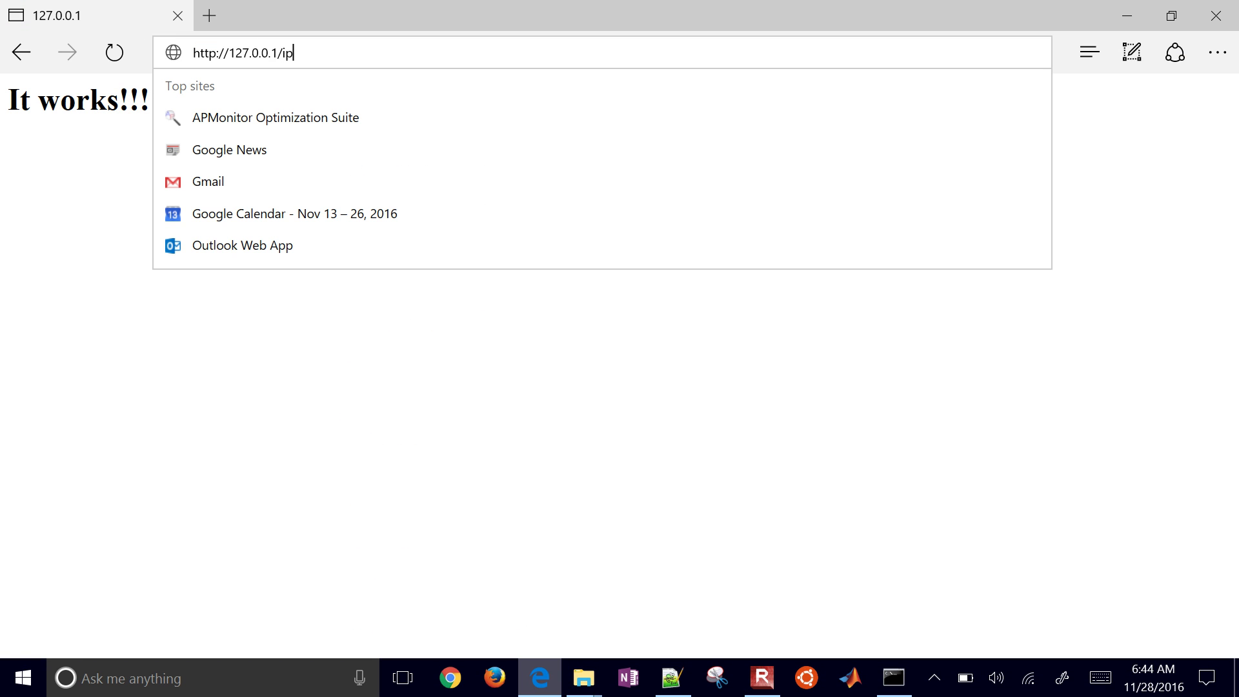
{"action": "key", "text": "Return"}
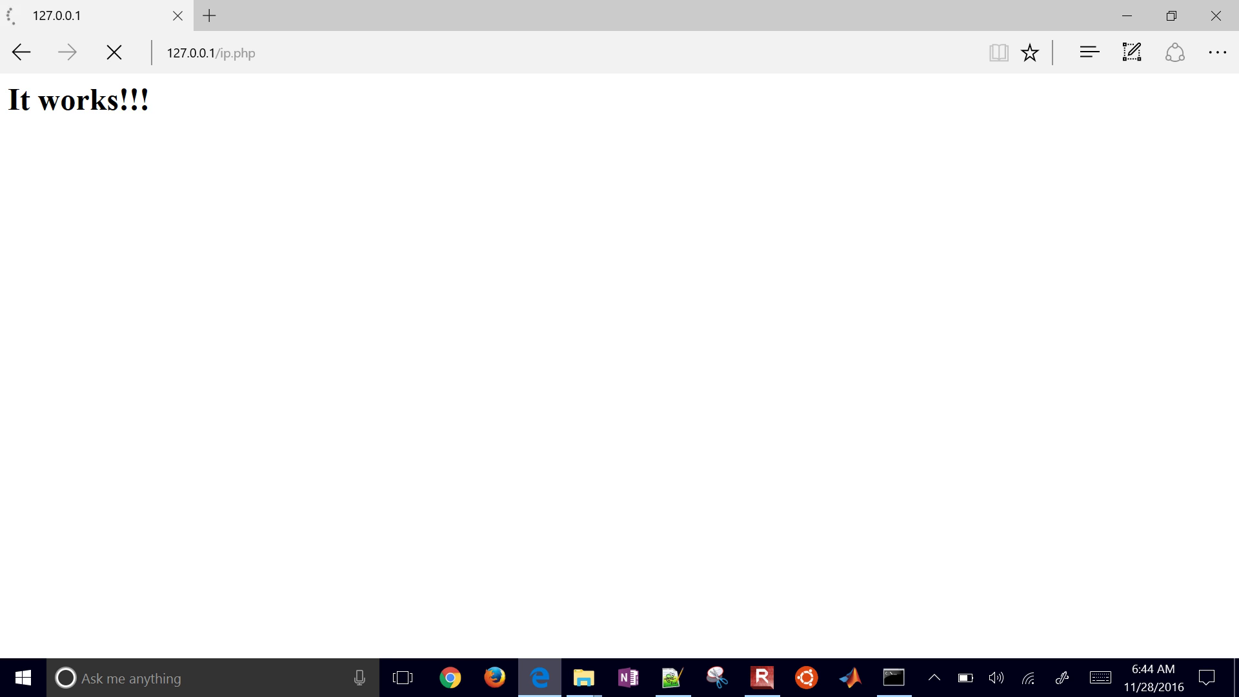
Check the location path of ip.php in the htdocs File Explorer window, then return to the browser
{"action": "left_click", "coordinate": [213, 53]}
{"action": "left_click", "coordinate": [584, 678]}
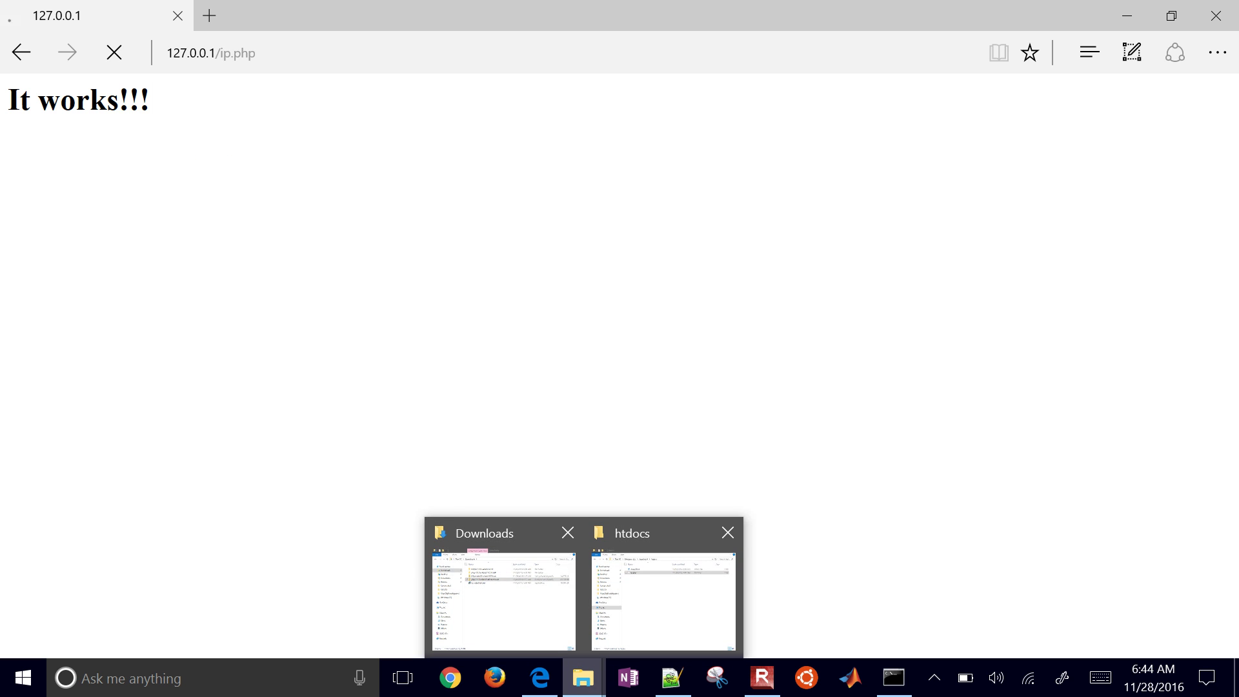
{"action": "left_click", "coordinate": [664, 601]}
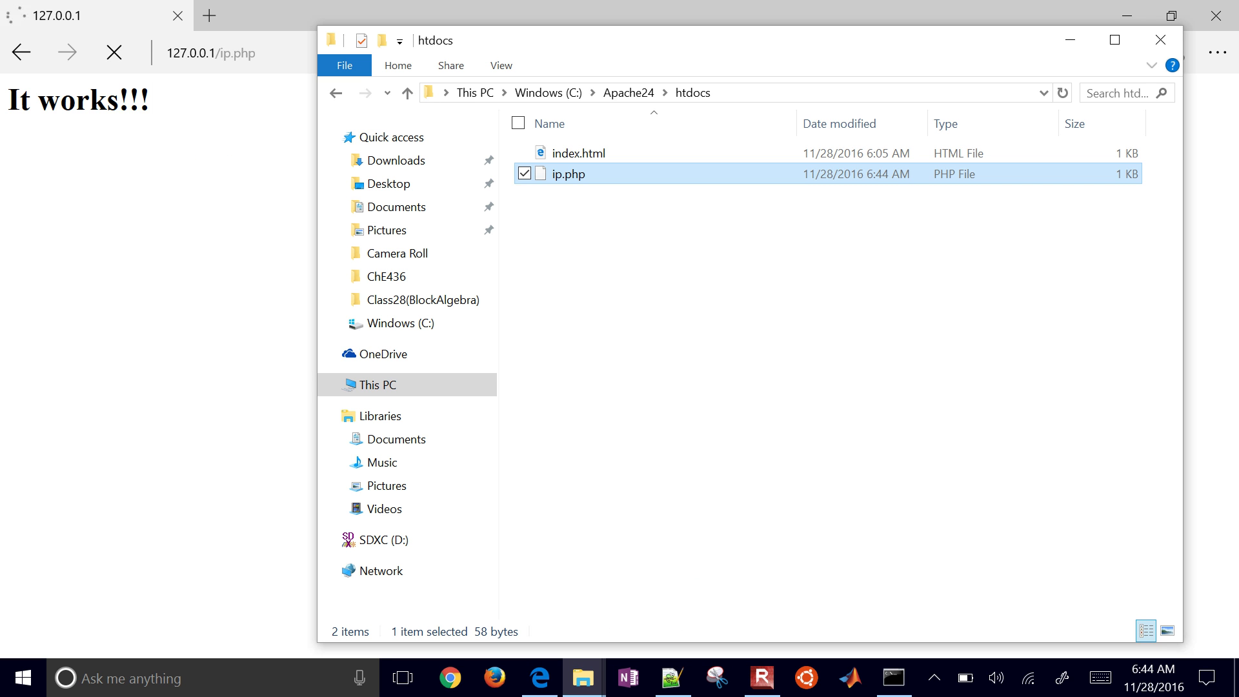
{"action": "left_click", "coordinate": [757, 92]}
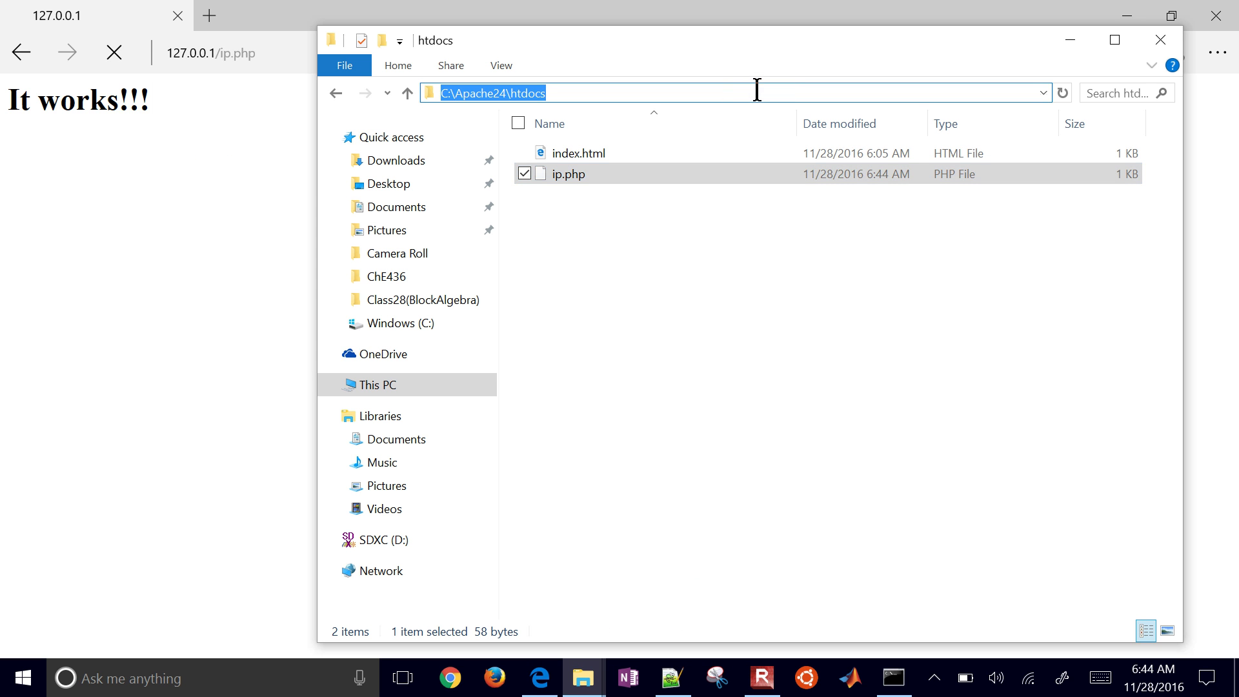
{"action": "left_click", "coordinate": [655, 298]}
{"action": "left_click", "coordinate": [233, 209]}
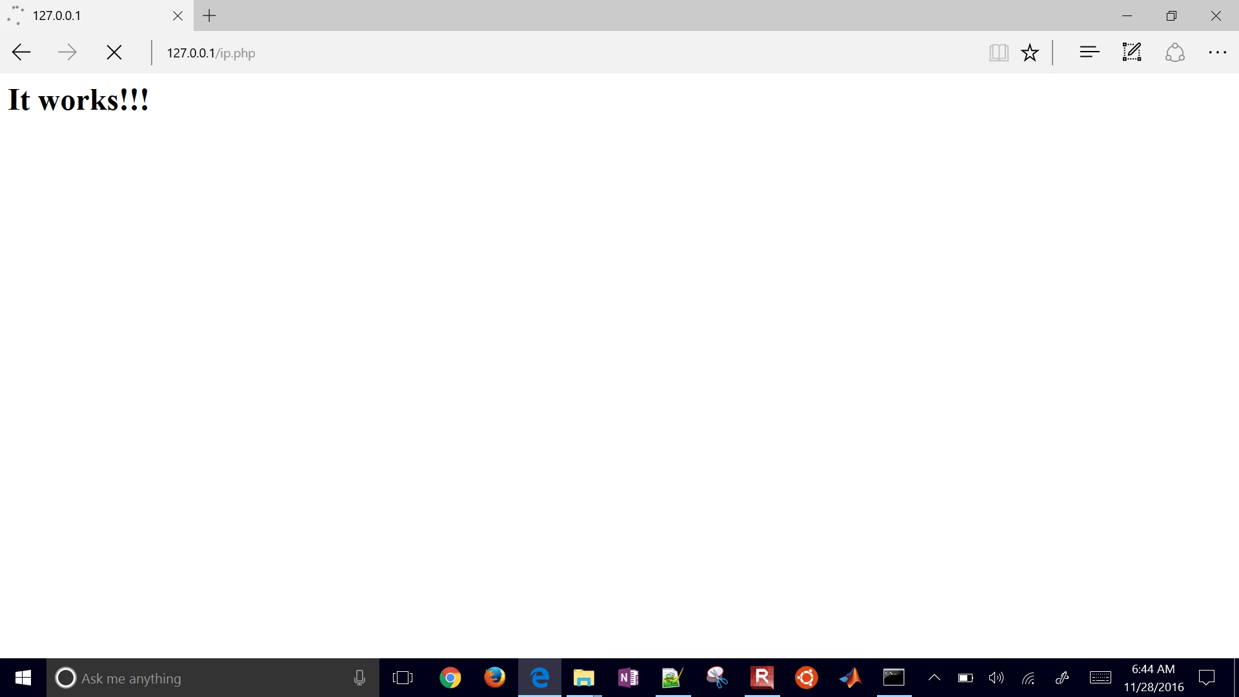
Replace 127.0.0.1 with localhost in the address, load localhost/ip.php and refresh the page
{"action": "left_click", "coordinate": [213, 53]}
{"action": "left_click", "coordinate": [200, 53]}
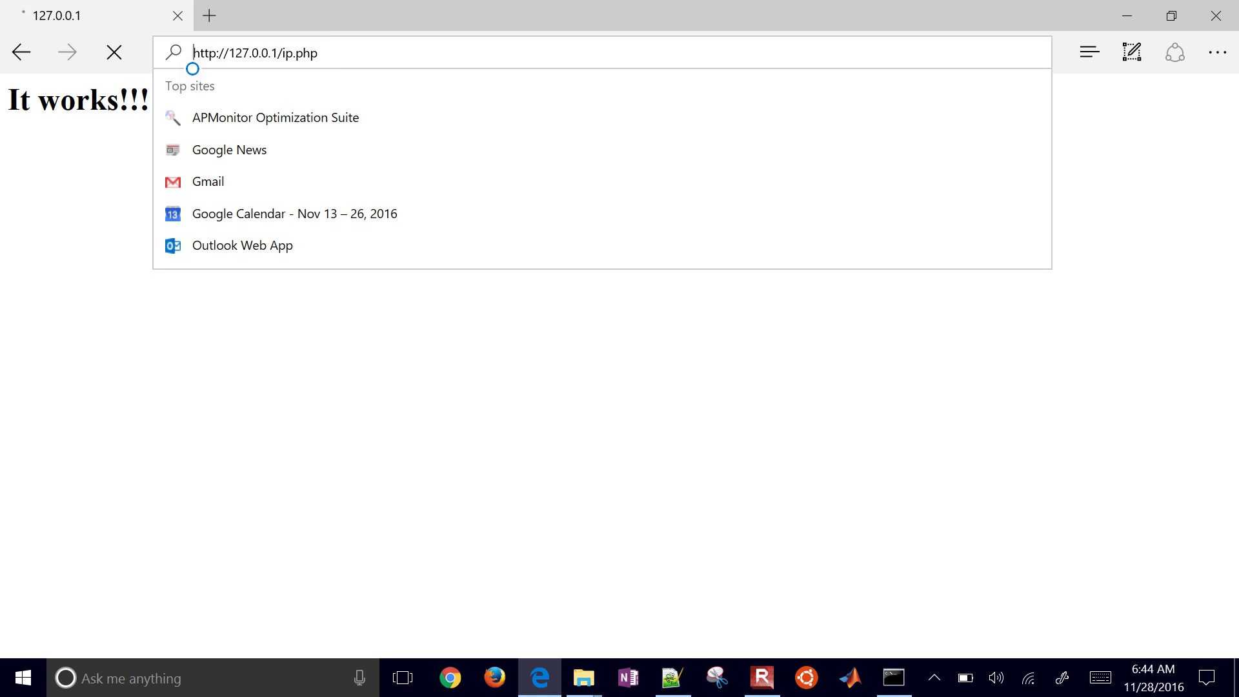
{"action": "left_click_drag", "start_coordinate": [228, 52], "coordinate": [278, 53]}
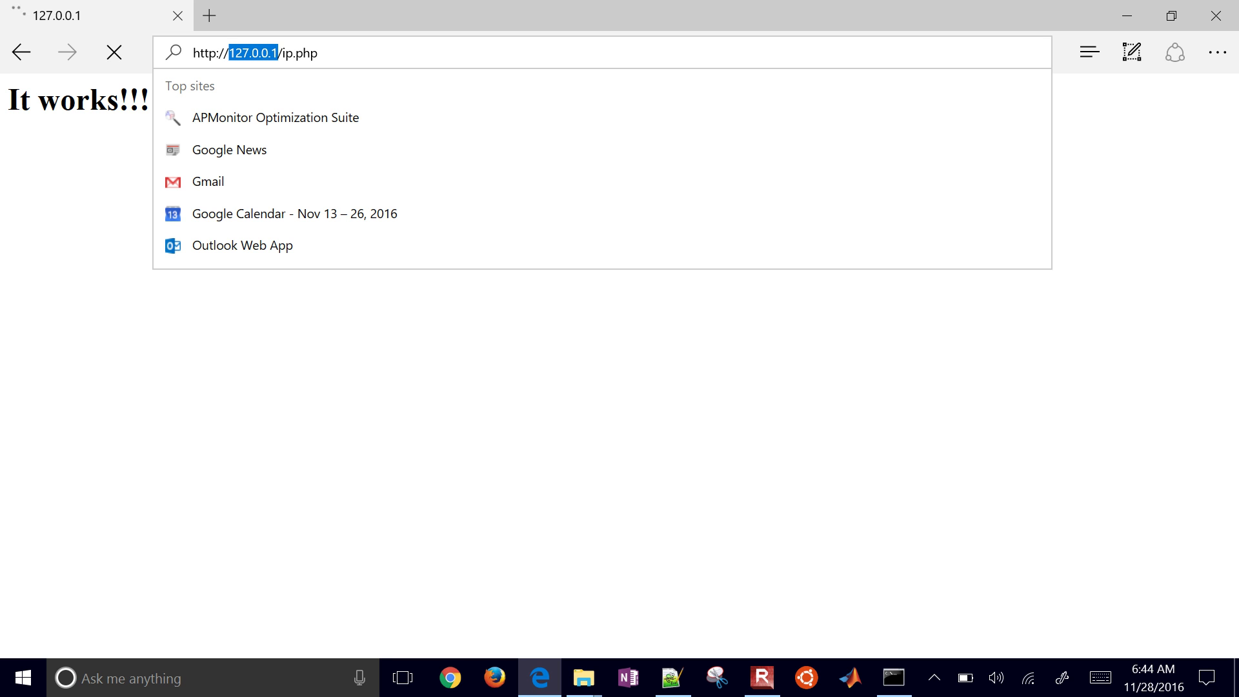
{"action": "type", "text": "localhost"}
{"action": "key", "text": "Return"}
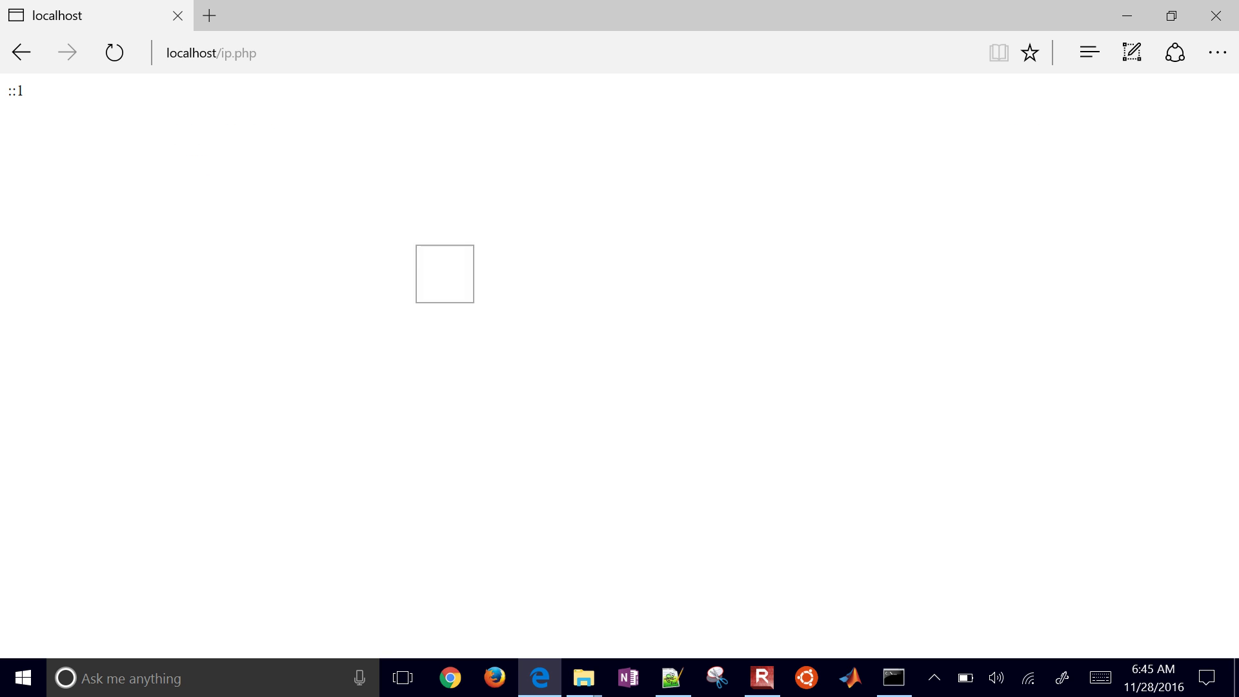
{"action": "right_click", "coordinate": [444, 276]}
{"action": "left_click", "coordinate": [372, 316]}
{"action": "key", "text": "F5"}
View apmonitor.com/ip.php in a new browser tab for comparison, then close that tab
{"action": "key", "text": "ctrl+t"}
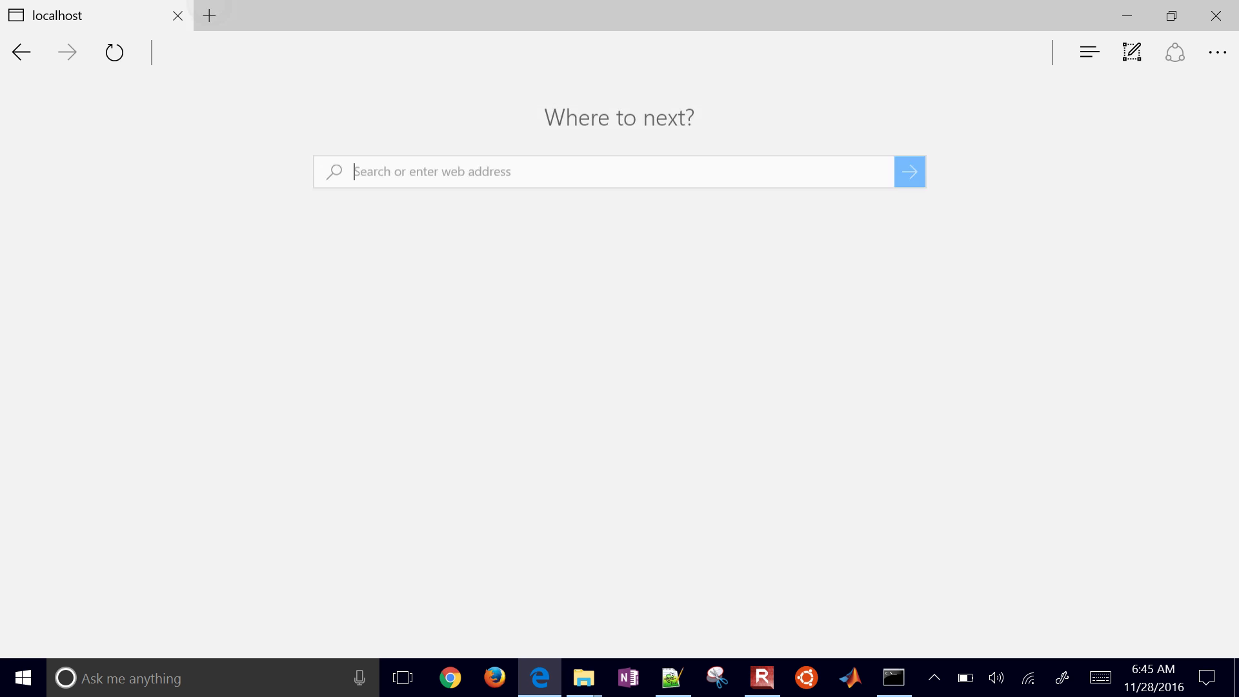
{"action": "type", "text": "apmonito"}
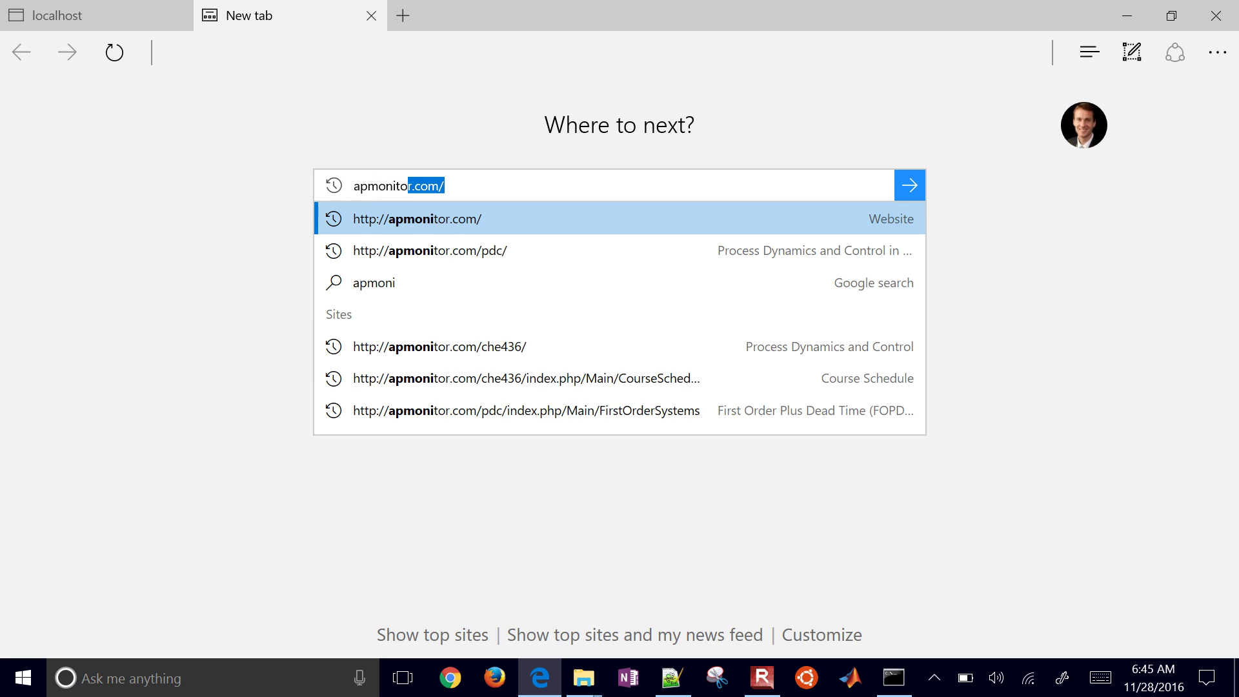
{"action": "type", "text": "r.com/ip.php"}
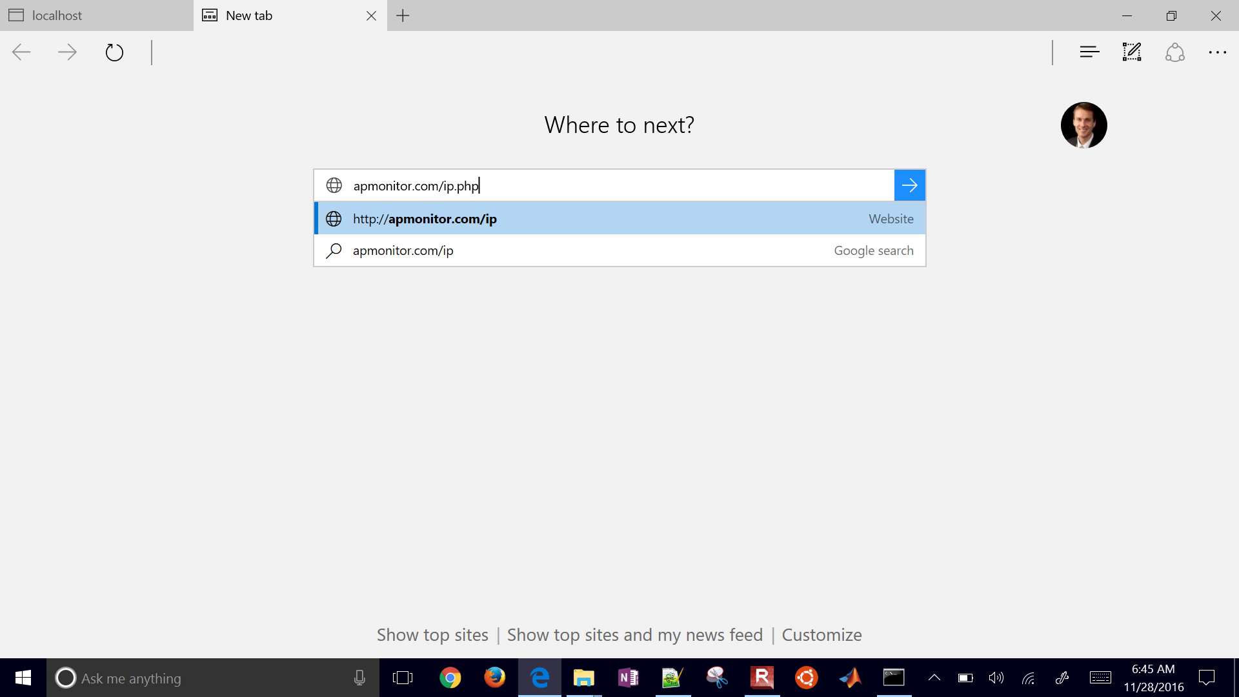
{"action": "key", "text": "Return"}
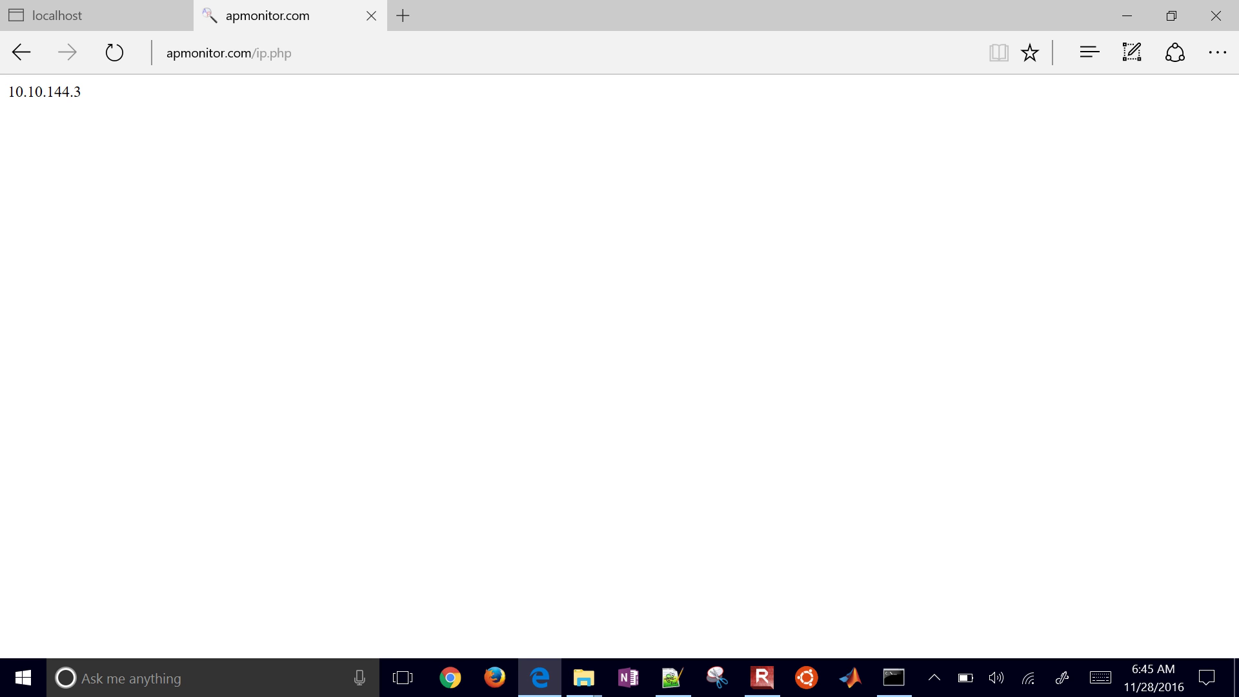
{"action": "key", "text": "ctrl+w"}
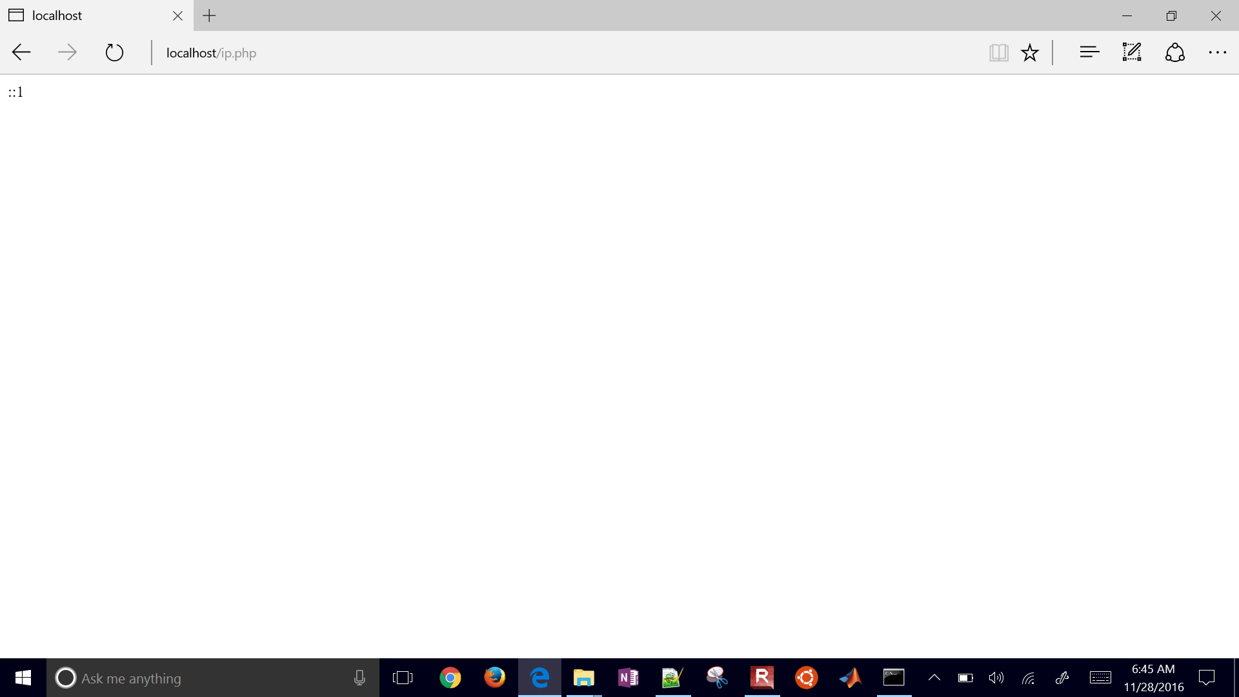
Return to the htdocs folder in File Explorer and duplicate index.html there
{"action": "left_click", "coordinate": [230, 676]}
{"action": "key", "text": "Escape"}
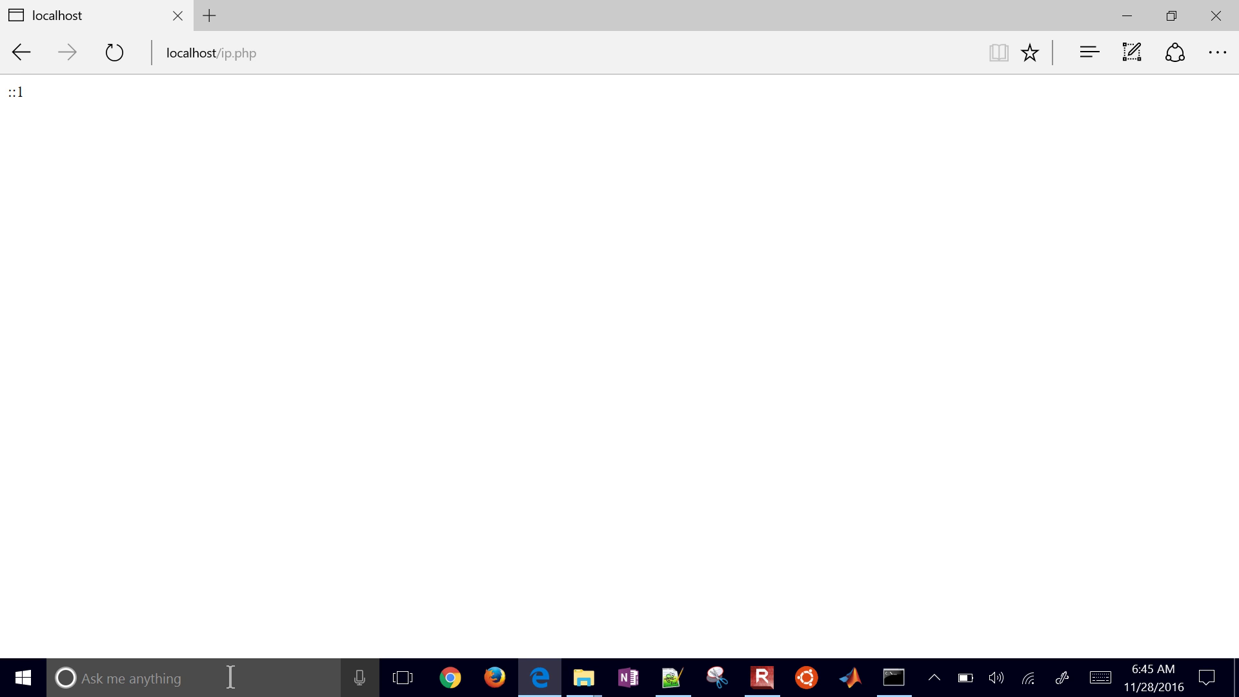
{"action": "left_click", "coordinate": [539, 677]}
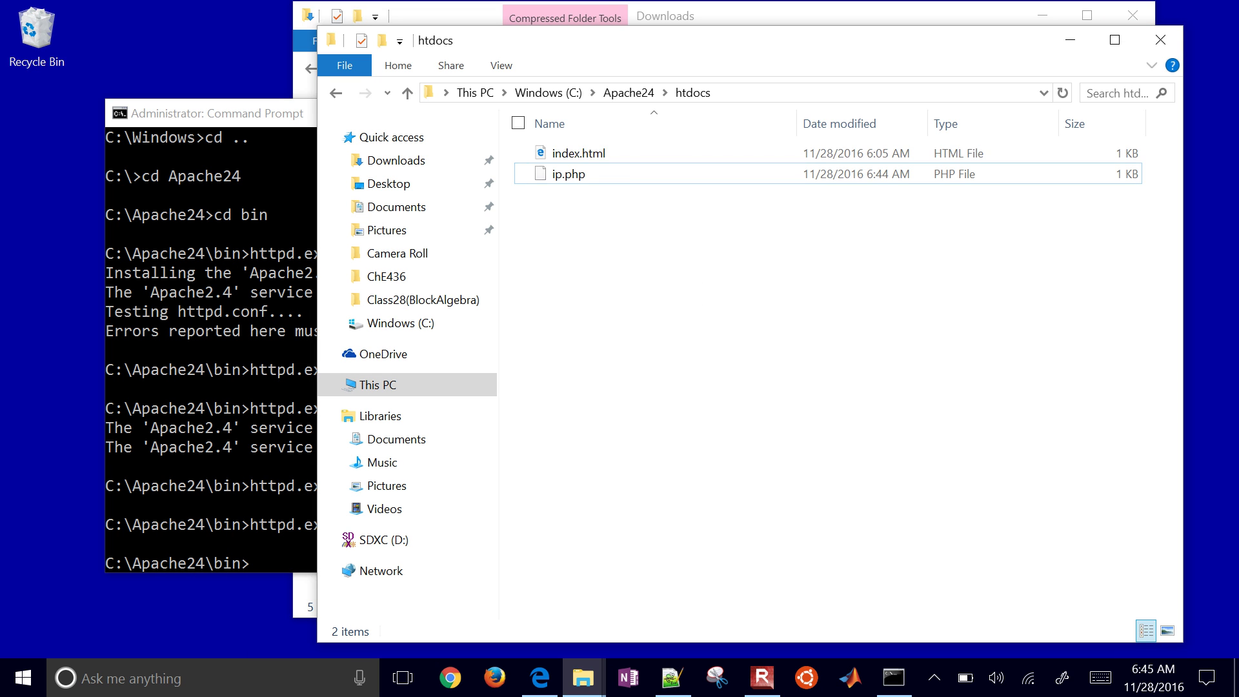
{"action": "left_click", "coordinate": [524, 153]}
{"action": "left_click", "coordinate": [524, 153]}
{"action": "left_click", "coordinate": [524, 153]}
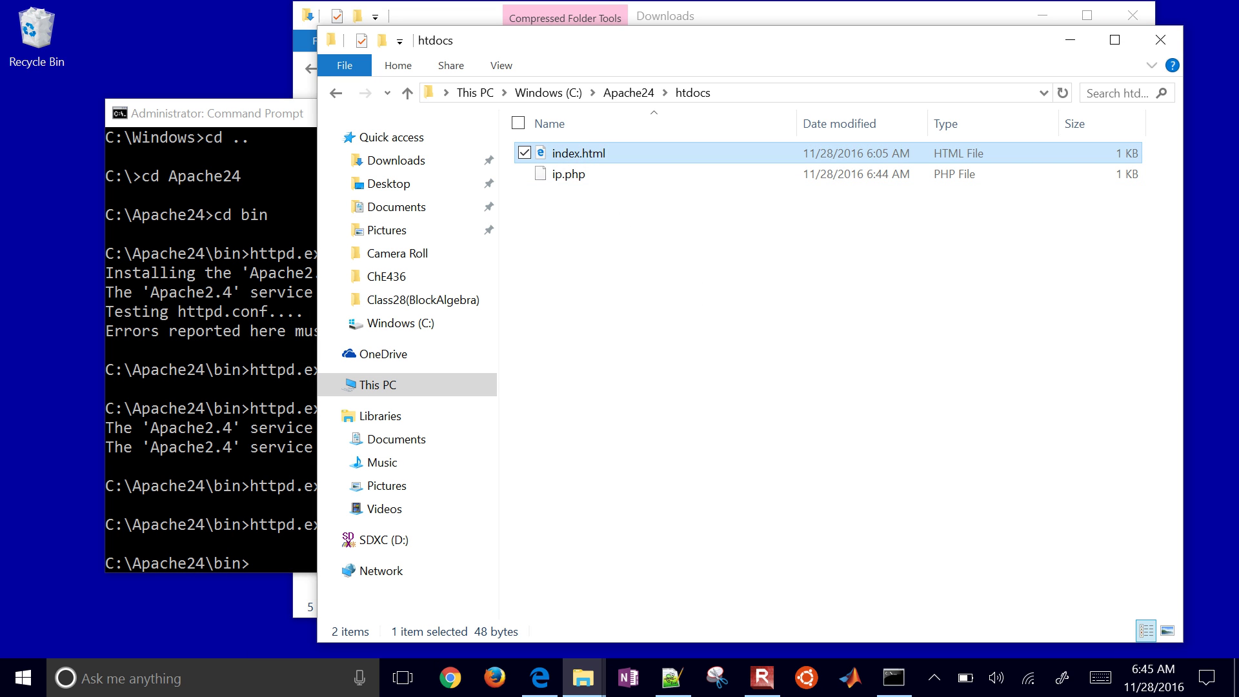
{"action": "key", "text": "ctrl+c"}
{"action": "key", "text": "ctrl+v"}
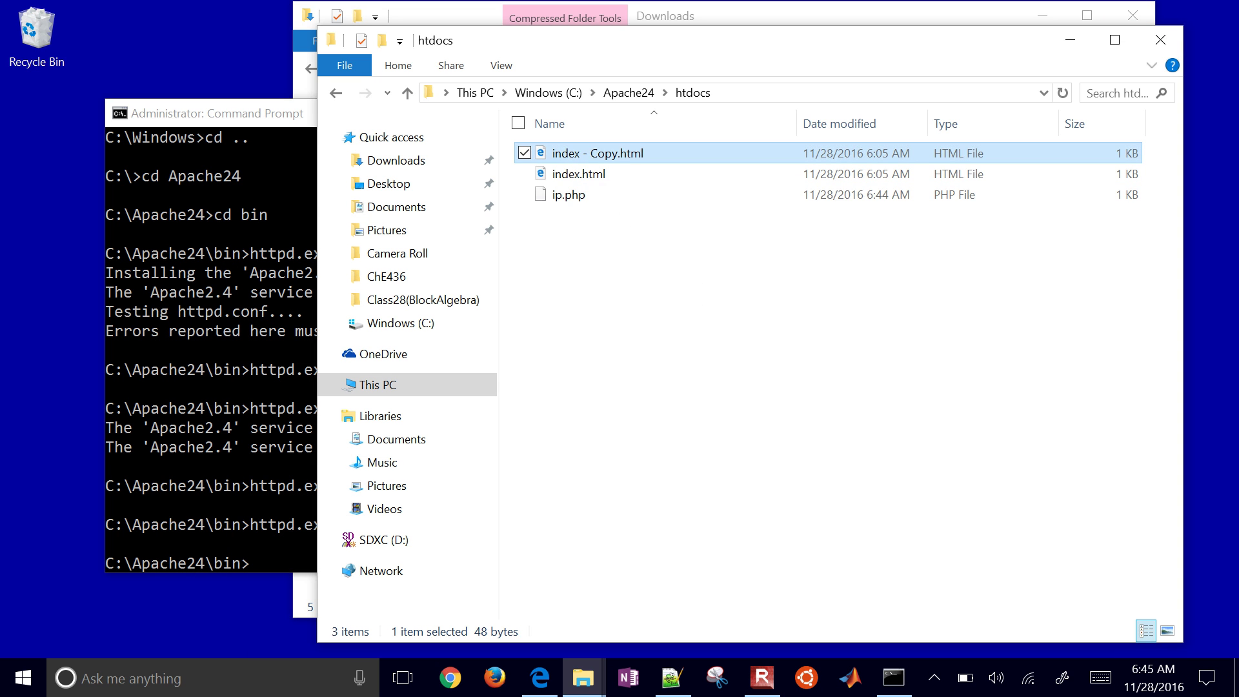
Rename the copy of index.html as index.php and accept the file extension change
{"action": "key", "text": "F2"}
{"action": "left_click", "coordinate": [596, 153]}
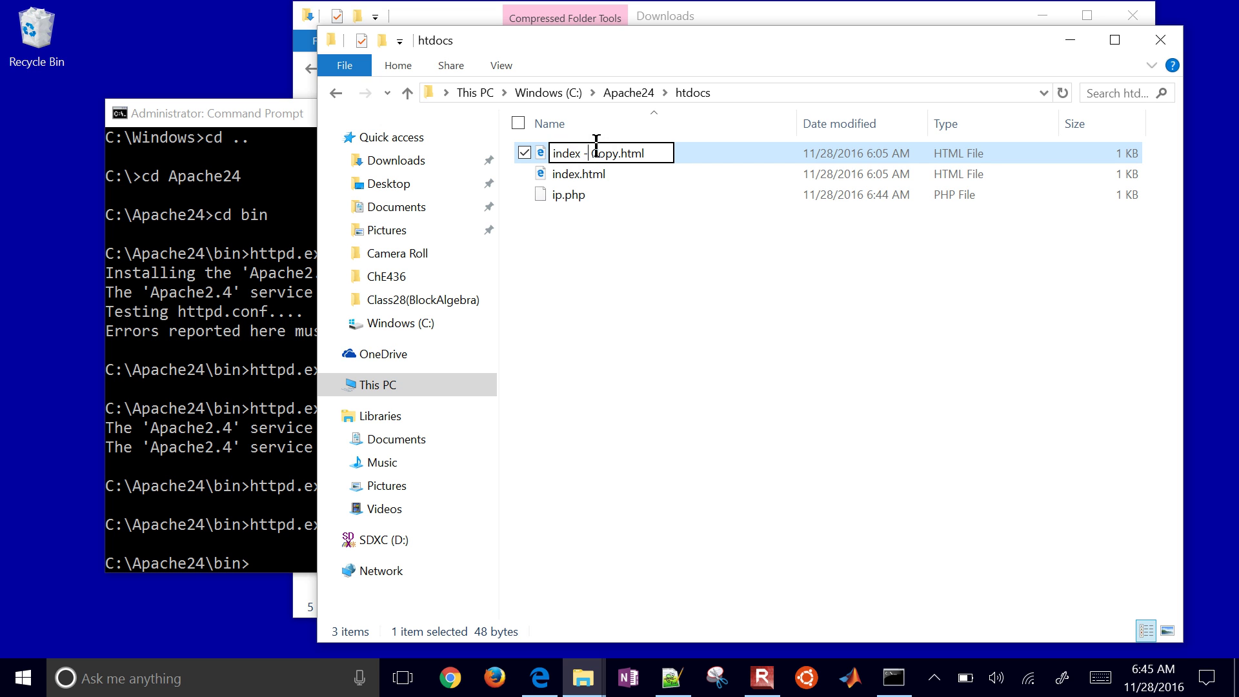
{"action": "key", "text": "shift+Right"}
{"action": "key", "text": "shift+Right"}
{"action": "key", "text": "shift+Right"}
{"action": "key", "text": "shift+Right"}
{"action": "key", "text": "shift+Right"}
{"action": "key", "text": "shift+Right"}
{"action": "key", "text": "shift+Right"}
{"action": "key", "text": "shift+Right"}
{"action": "key", "text": "shift+Right"}
{"action": "key", "text": "shift+Right"}
{"action": "key", "text": "shift+Right"}
{"action": "key", "text": "shift+Right"}
{"action": "key", "text": "BackSpace"}
{"action": "type", "text": ".php"}
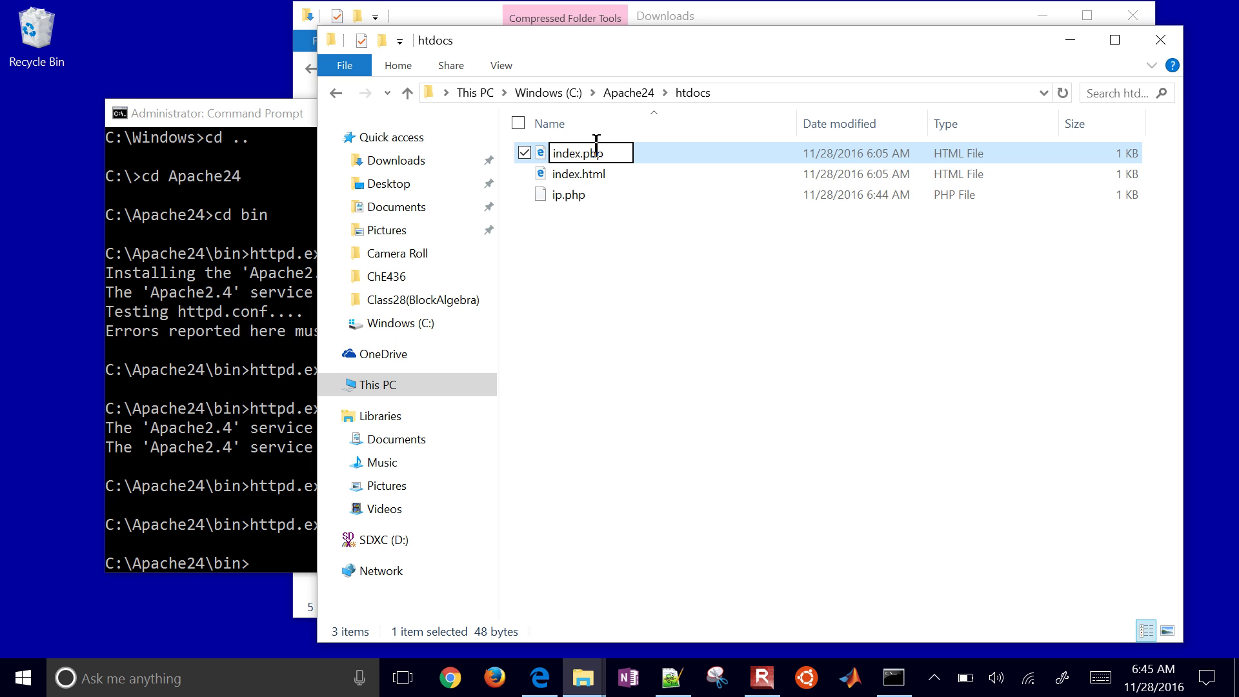
{"action": "key", "text": "Return"}
{"action": "left_click", "coordinate": [677, 343]}
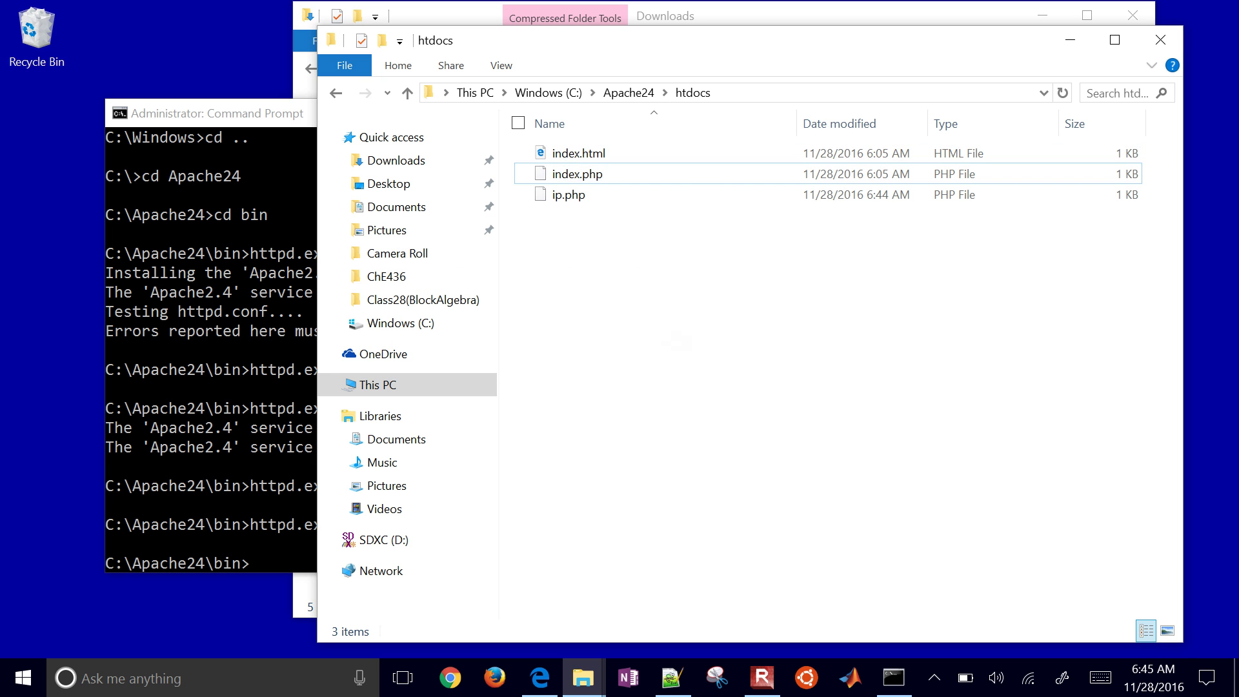
Delete index.html from the htdocs folder
{"action": "left_click", "coordinate": [579, 153]}
{"action": "key", "text": "Delete"}
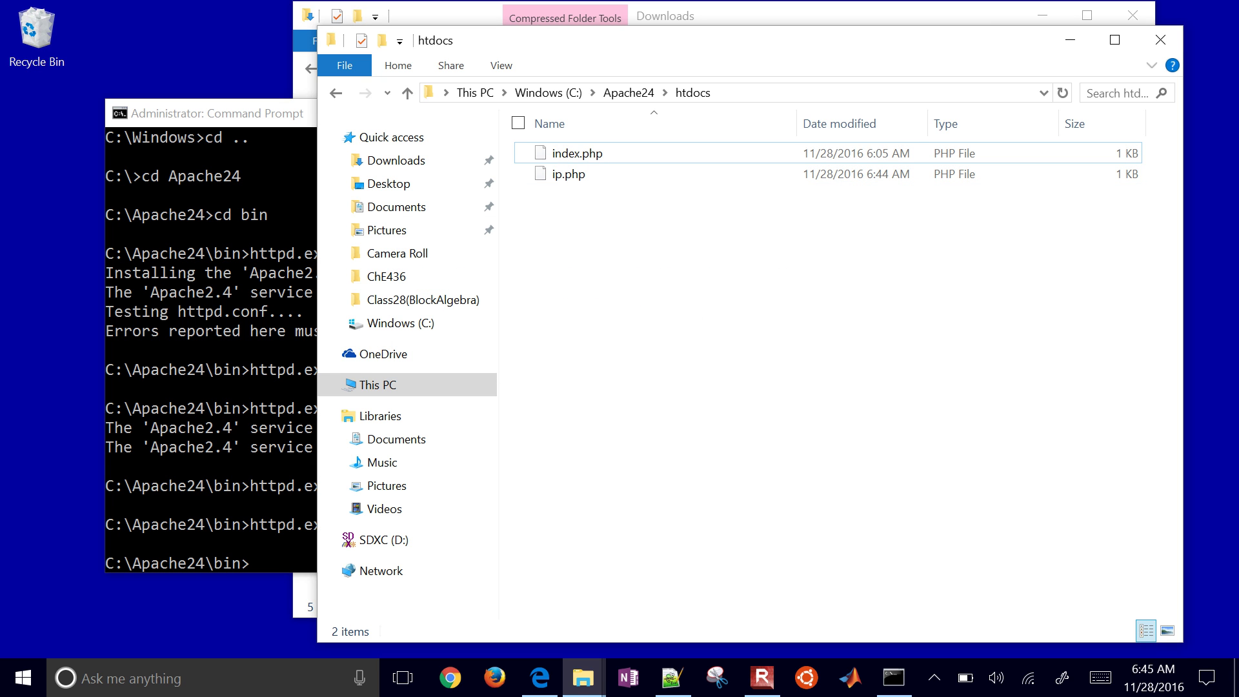
{"action": "key", "text": "alt+Tab"}
{"action": "left_click", "coordinate": [255, 52]}
{"action": "left_click", "coordinate": [319, 53]}
{"action": "key", "text": "BackSpace"}
{"action": "key", "text": "BackSpace"}
{"action": "key", "text": "BackSpace"}
{"action": "key", "text": "BackSpace"}
{"action": "key", "text": "BackSpace"}
{"action": "key", "text": "BackSpace"}
{"action": "key", "text": "BackSpace"}
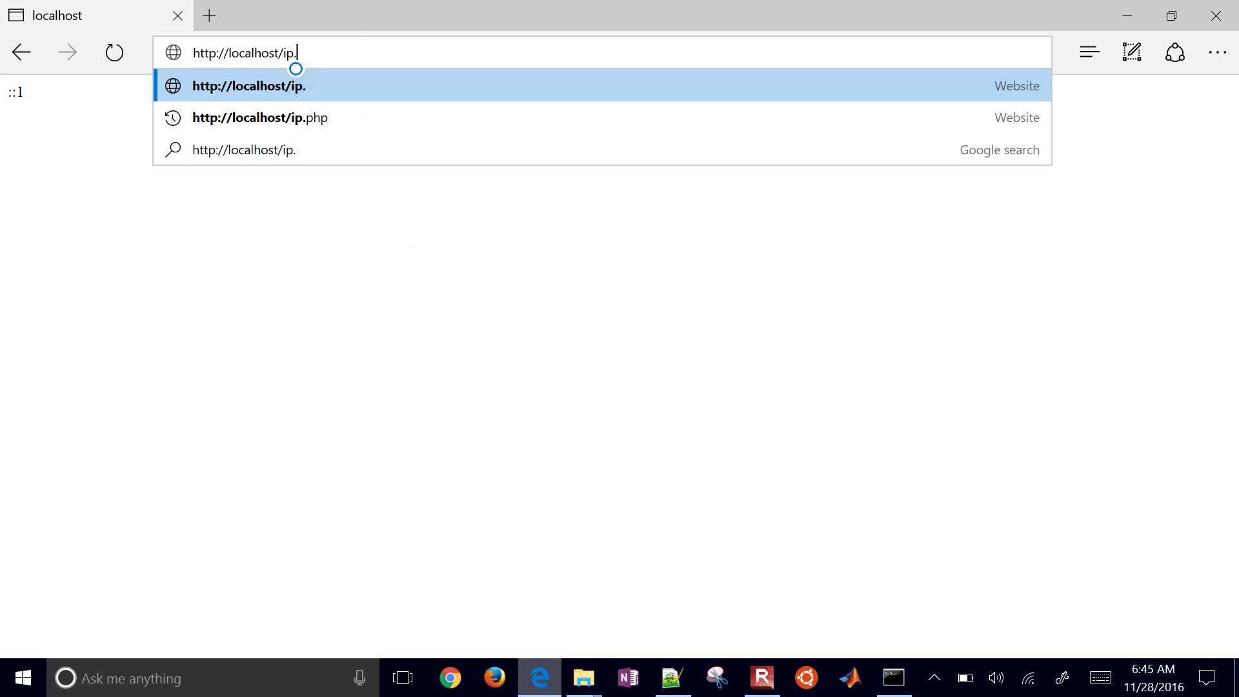
{"action": "key", "text": "Return"}
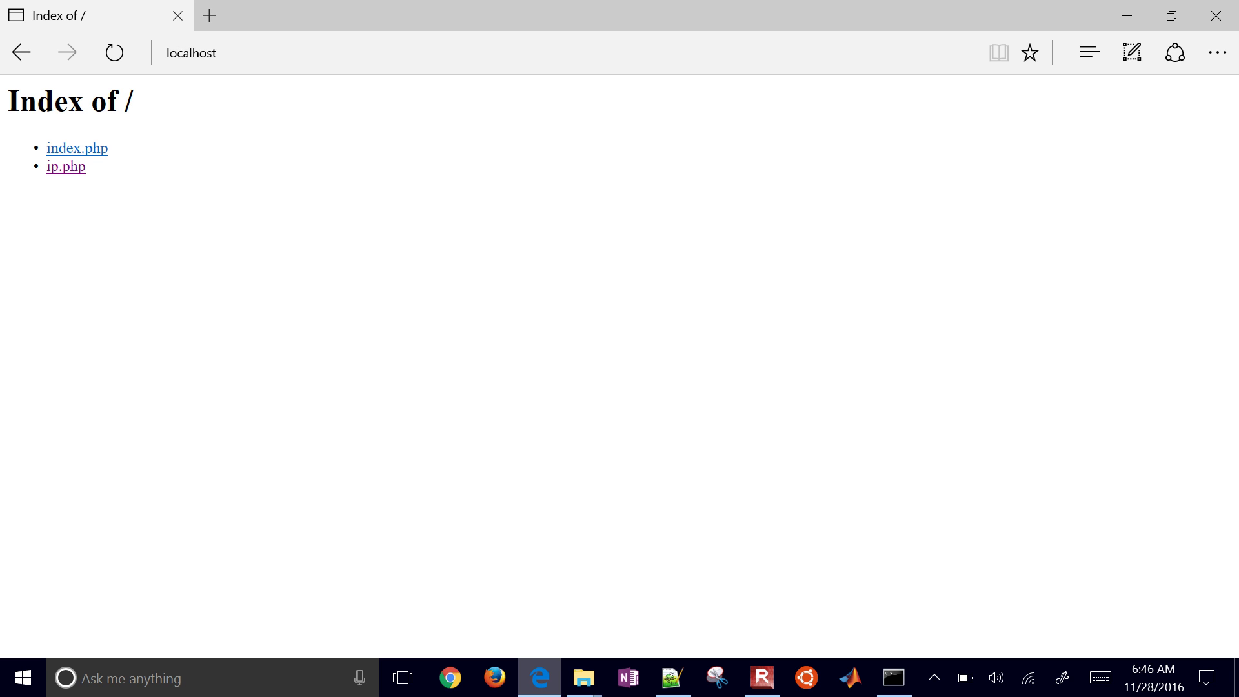
Switch to Notepad++, close the ip.php file and return to the browser
{"action": "key", "text": "alt+Tab"}
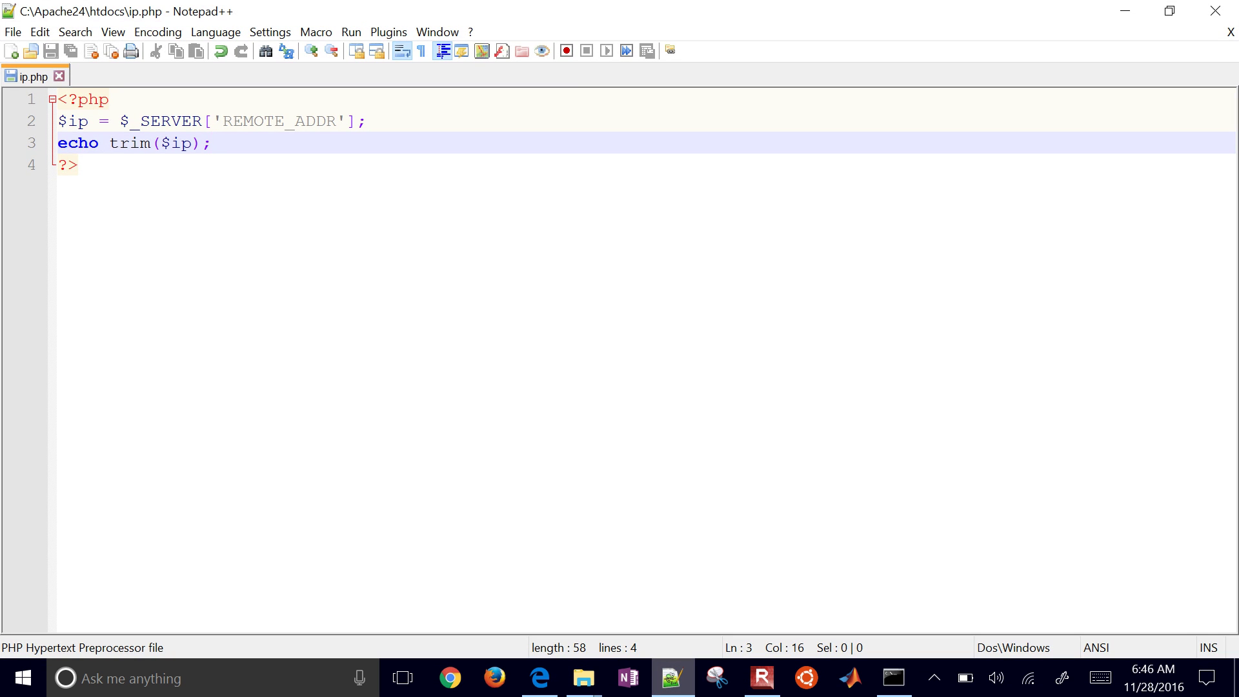
{"action": "key", "text": "ctrl+w"}
{"action": "key", "text": "alt+Tab"}
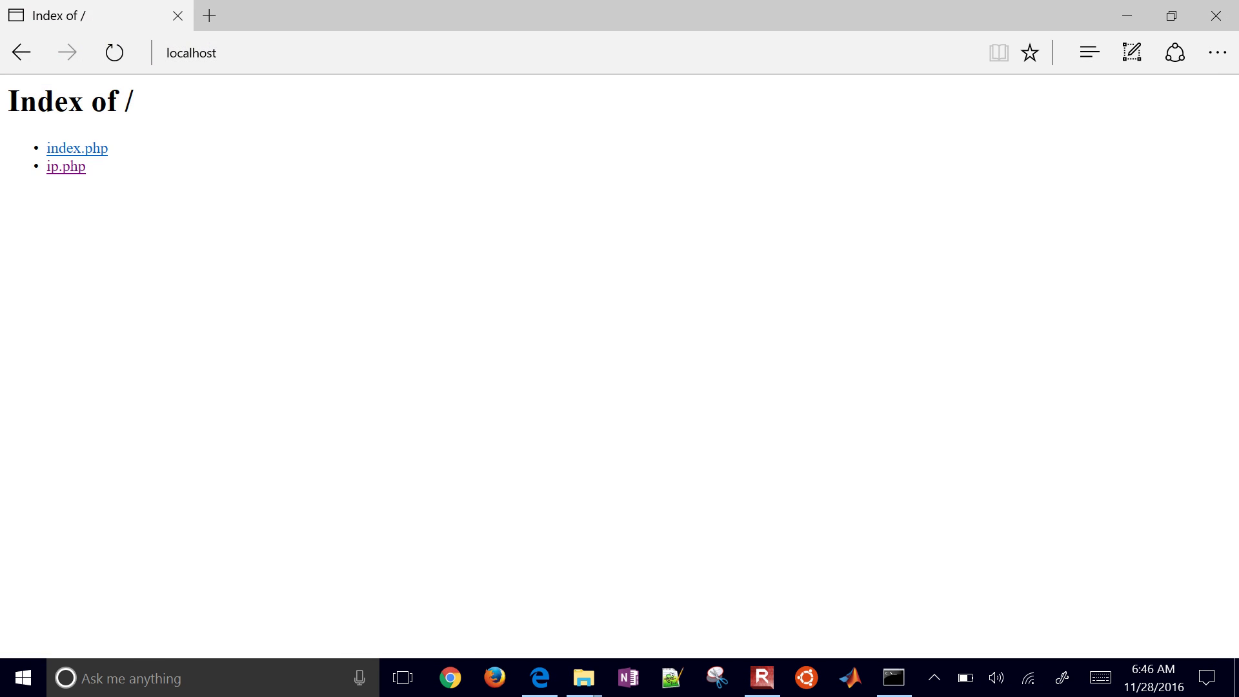
Minimize the browser, go to Apache24\conf in File Explorer and open httpd.conf in Notepad++
{"action": "left_click", "coordinate": [1127, 15]}
{"action": "left_click", "coordinate": [628, 92]}
{"action": "key", "text": "Up"}
{"action": "key", "text": "Up"}
{"action": "key", "text": "Return"}
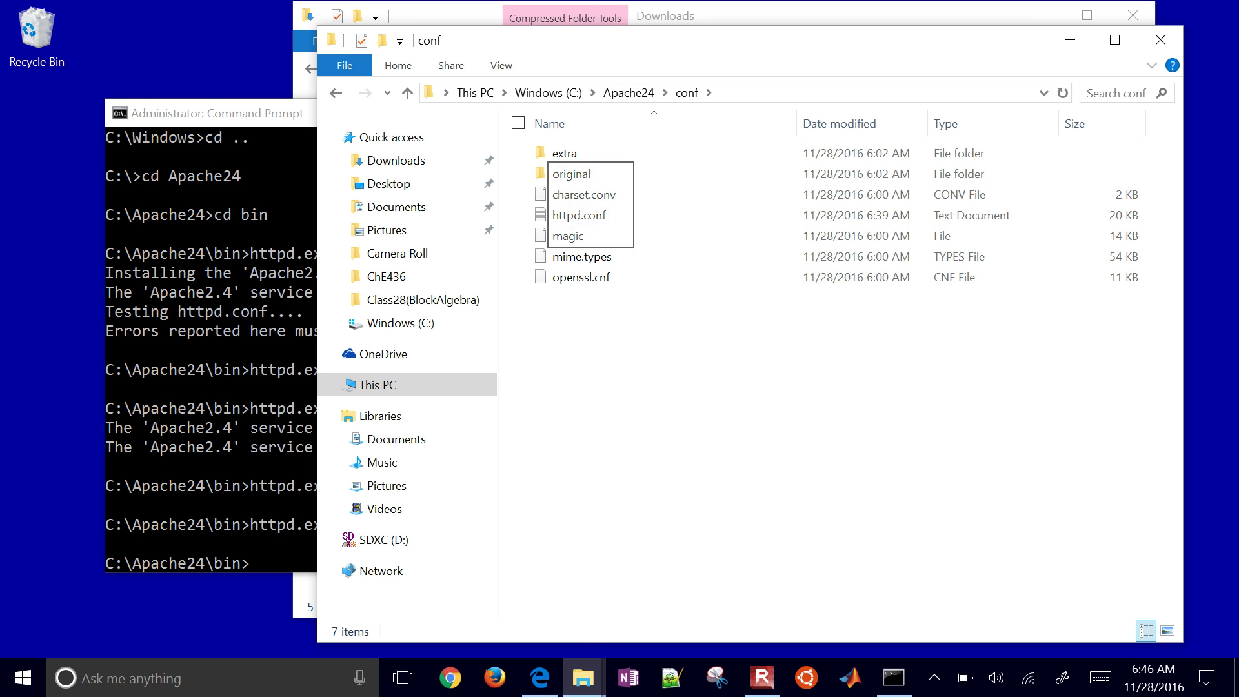
{"action": "right_click", "coordinate": [588, 215]}
{"action": "left_click", "coordinate": [463, 201]}
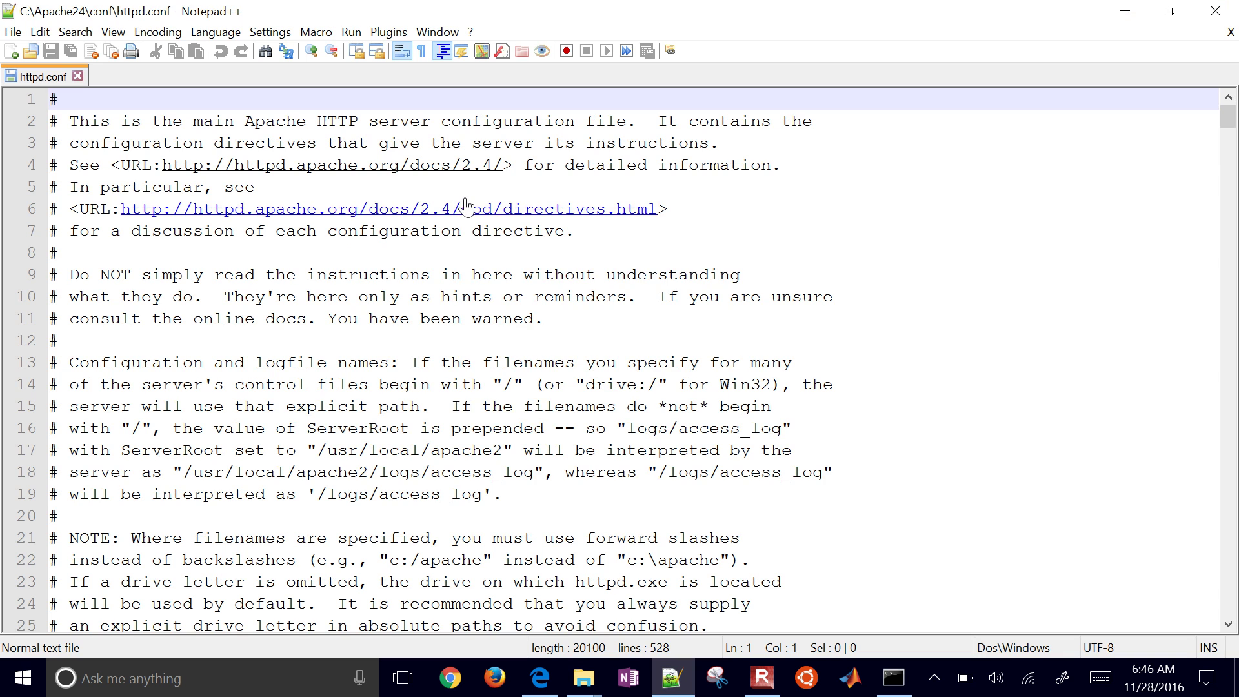
Search httpd.conf for .htm to locate the DirectoryIndex line, moving the Find dialog clear of the text
{"action": "key", "text": "ctrl+f"}
{"action": "type", "text": "html"}
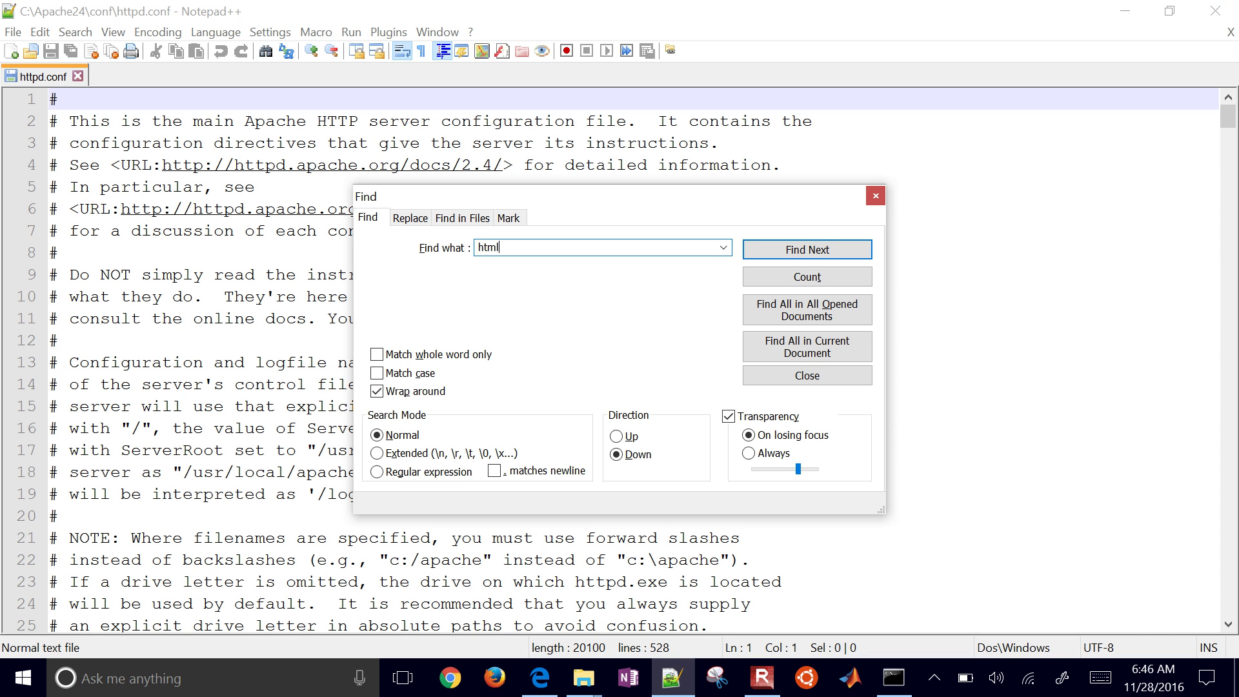
{"action": "key", "text": "Return"}
{"action": "key", "text": "BackSpace"}
{"action": "type", "text": "ht"}
{"action": "key", "text": "BackSpace"}
{"action": "key", "text": "BackSpace"}
{"action": "type", "text": ".htm"}
{"action": "key", "text": "Return"}
{"action": "left_click_drag", "start_coordinate": [490, 196], "coordinate": [761, 177]}
{"action": "left_click", "coordinate": [1077, 230]}
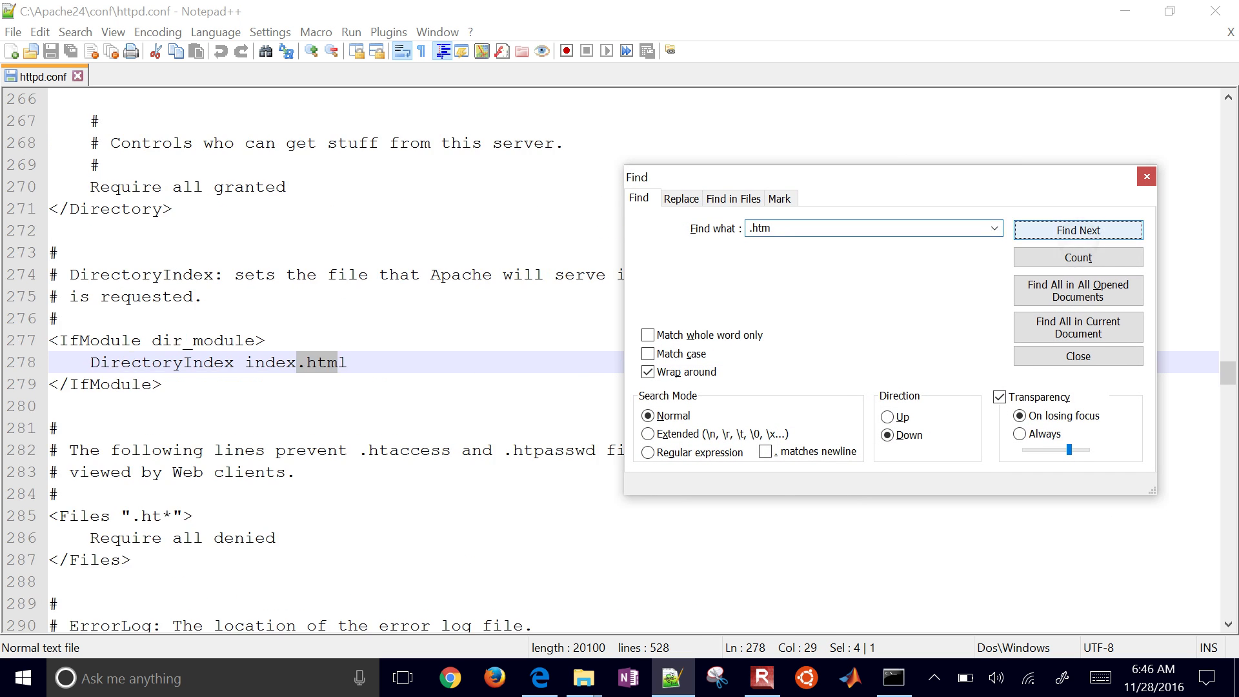
Add index.php after index.html on the DirectoryIndex line and save httpd.conf
{"action": "left_click", "coordinate": [386, 363]}
{"action": "type", "text": "index.php"}
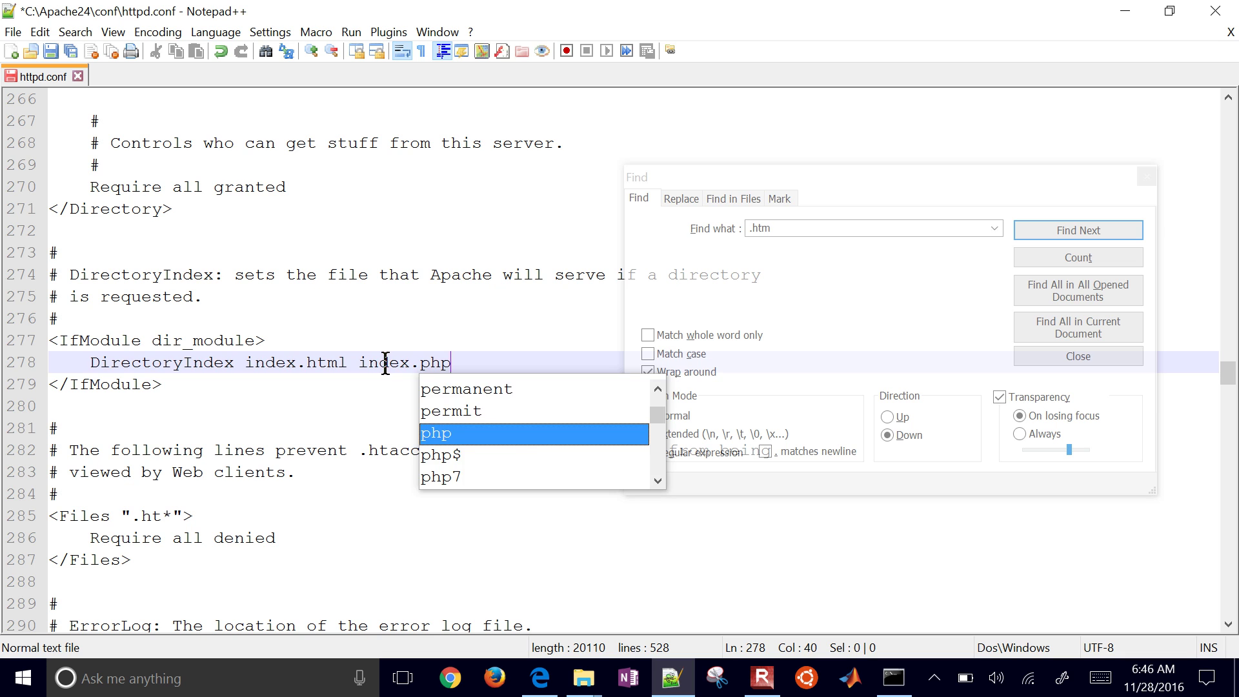
{"action": "left_click", "coordinate": [344, 413]}
{"action": "key", "text": "ctrl+s"}
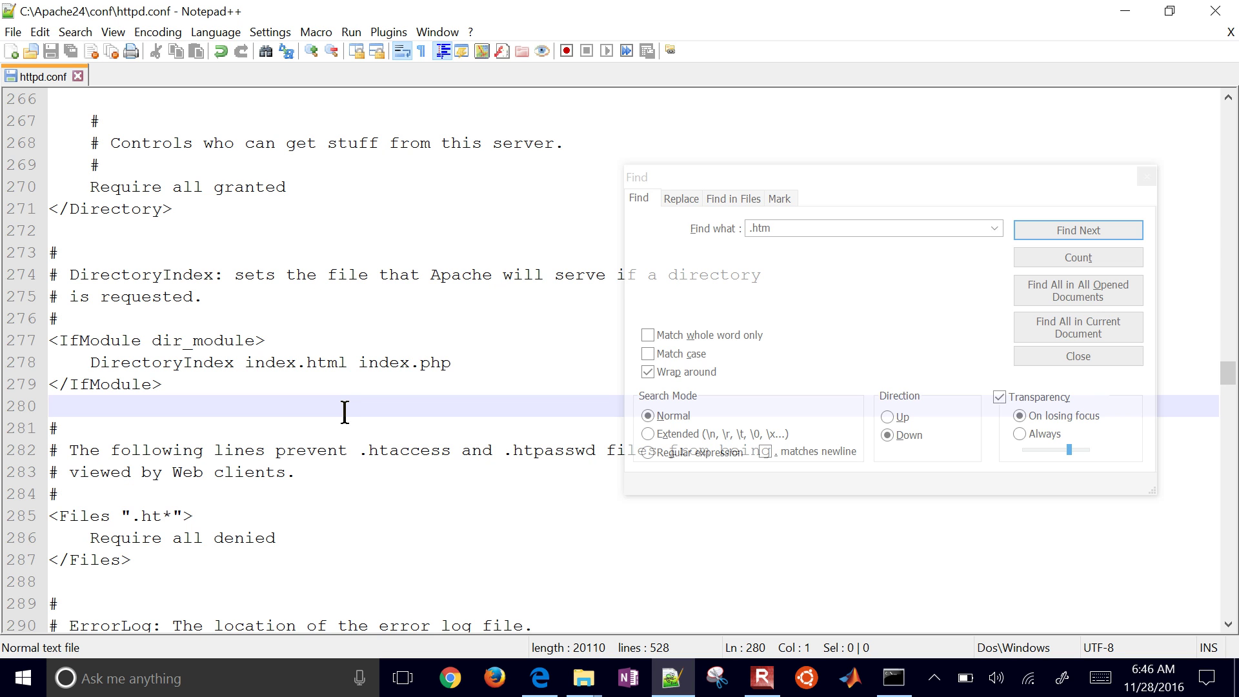
{"action": "left_click", "coordinate": [934, 678]}
{"action": "left_click", "coordinate": [930, 636]}
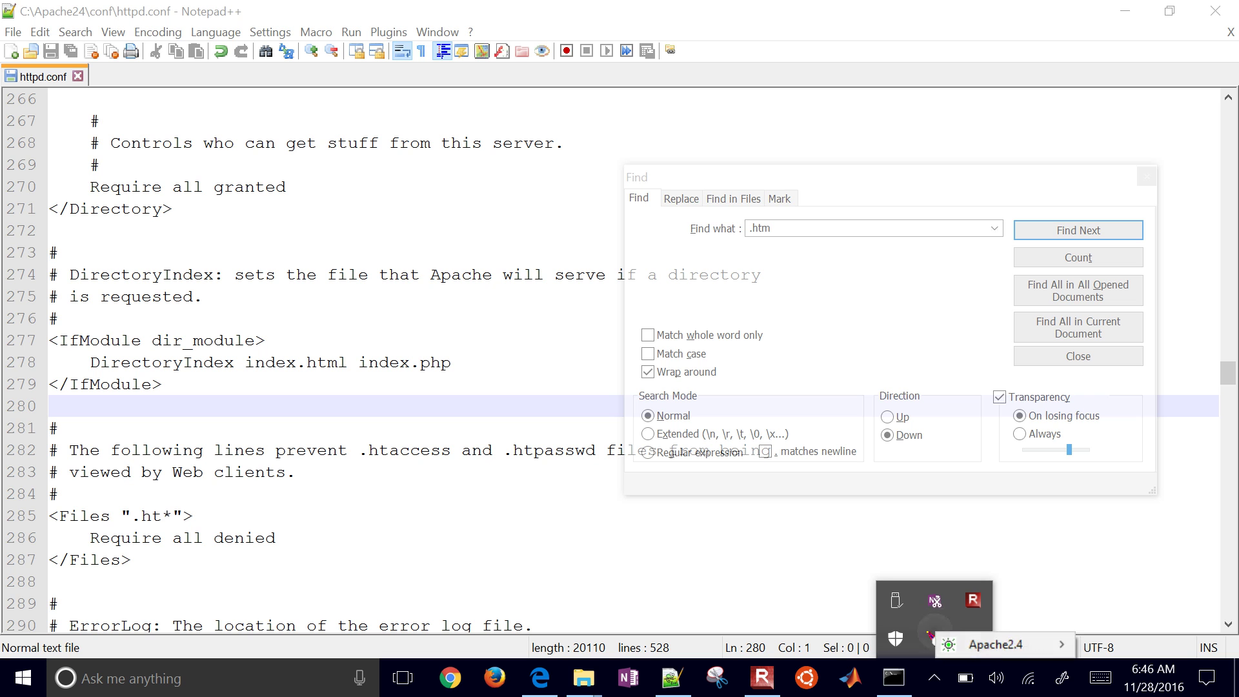
Switch to the Command Prompt and restart the Apache service with httpd.exe -k restart
{"action": "mouse_move", "coordinate": [997, 644]}
{"action": "left_click", "coordinate": [865, 689]}
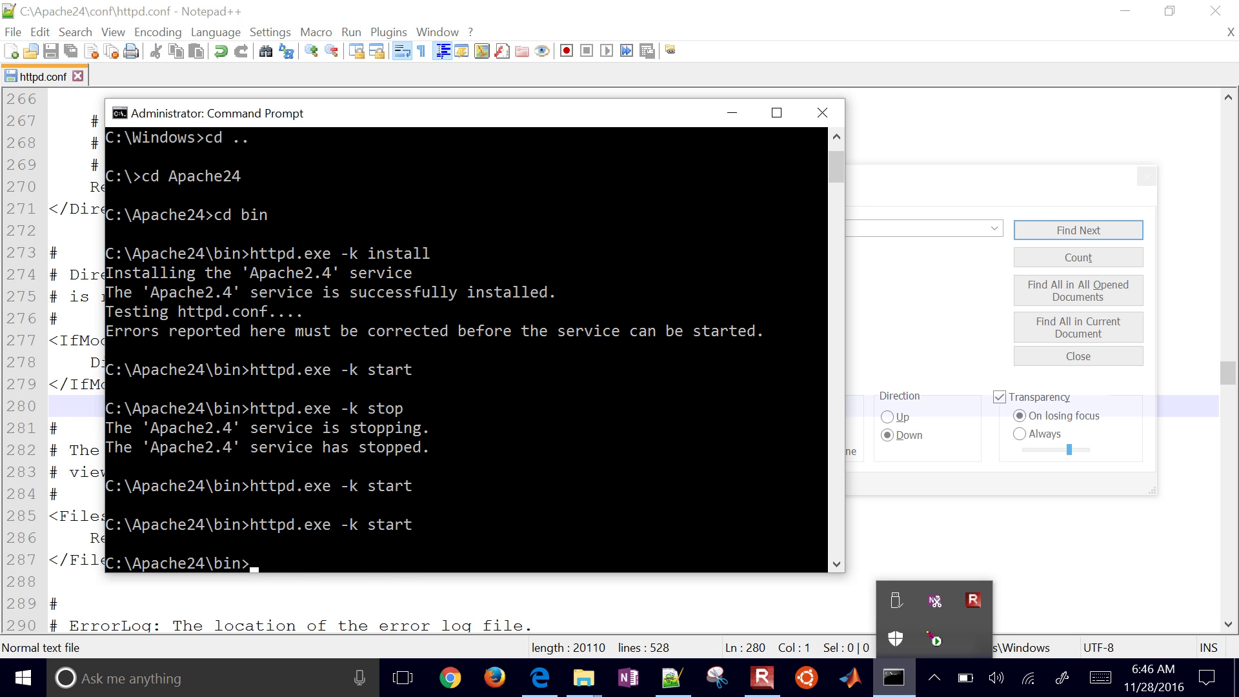
{"action": "key", "text": "Up"}
{"action": "key", "text": "Left"}
{"action": "key", "text": "Left"}
{"action": "key", "text": "Left"}
{"action": "key", "text": "Left"}
{"action": "key", "text": "Left"}
{"action": "type", "text": "re"}
{"action": "key", "text": "Return"}
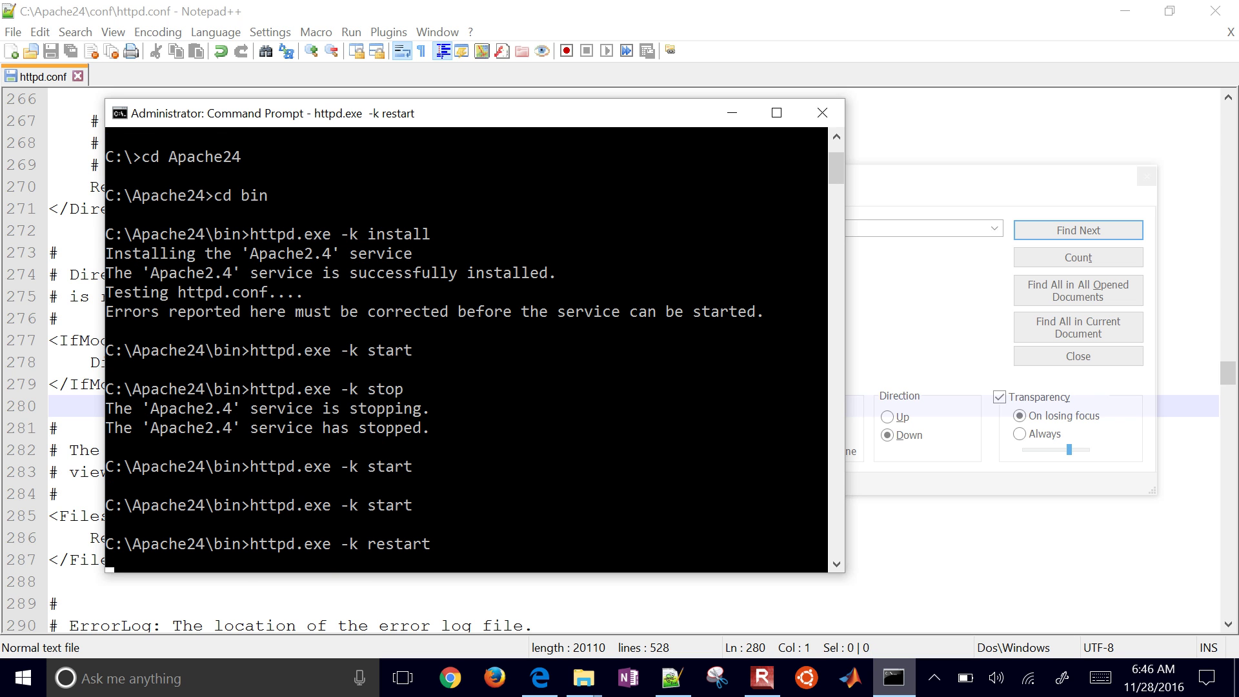
{"action": "left_click", "coordinate": [541, 681]}
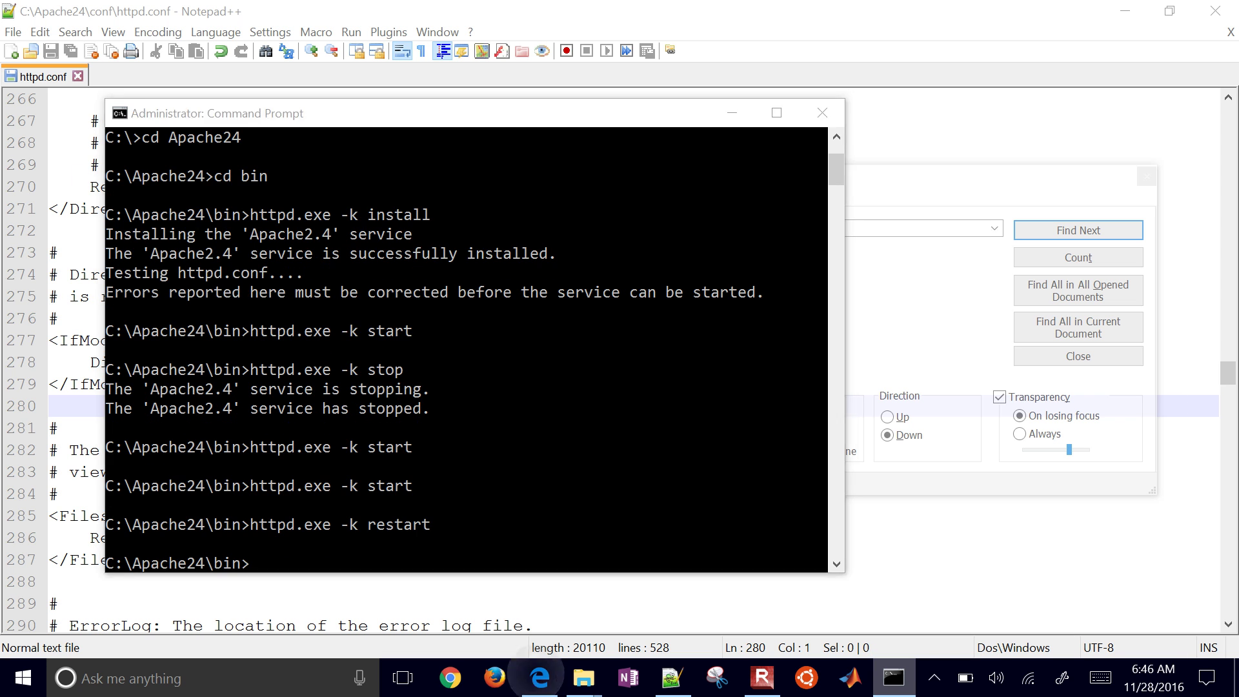
{"action": "left_click", "coordinate": [213, 53]}
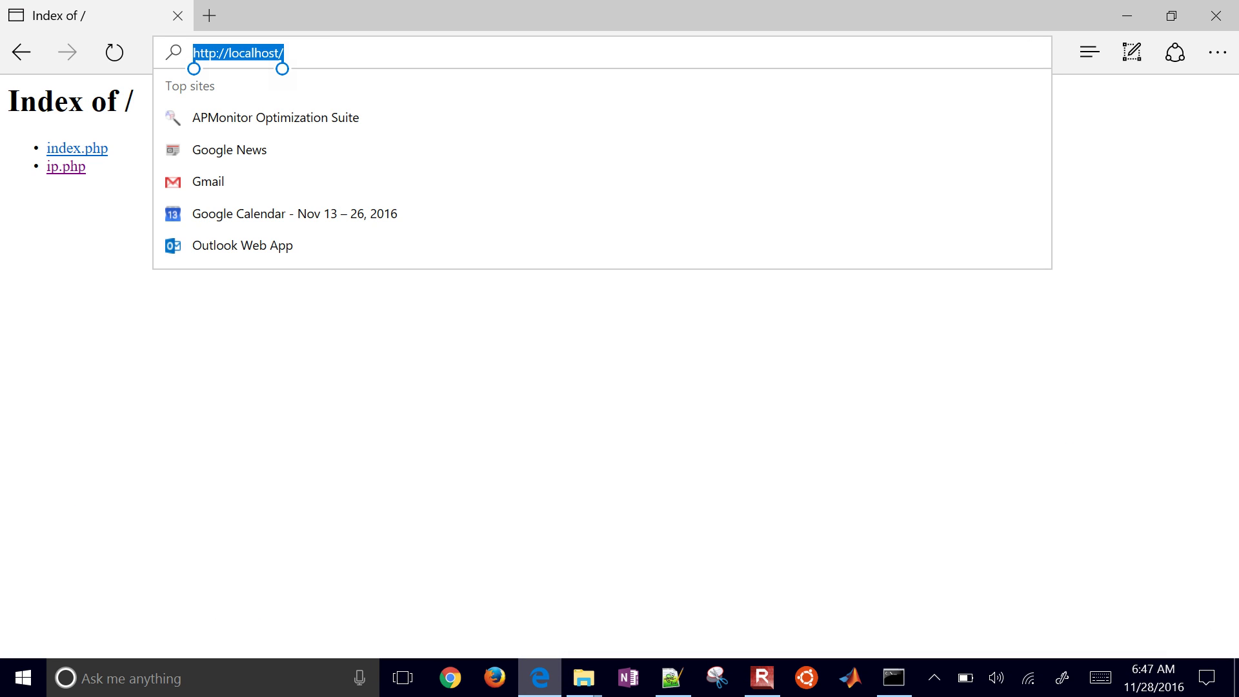
{"action": "key", "text": "Return"}
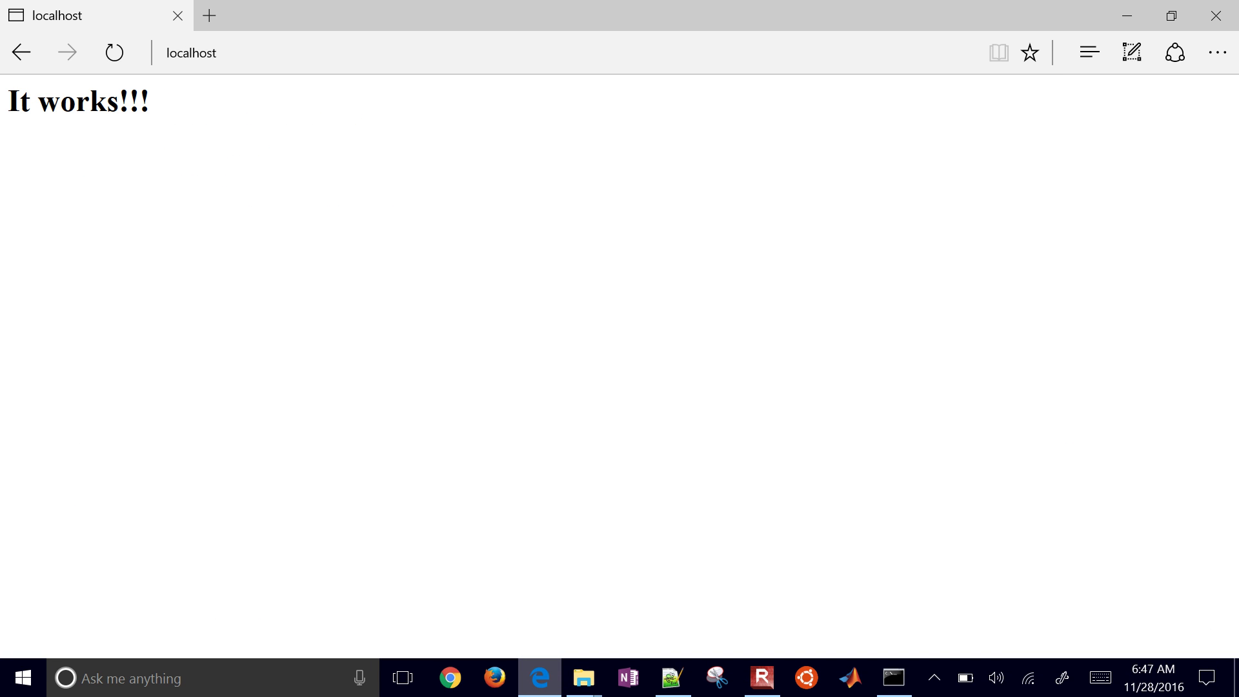